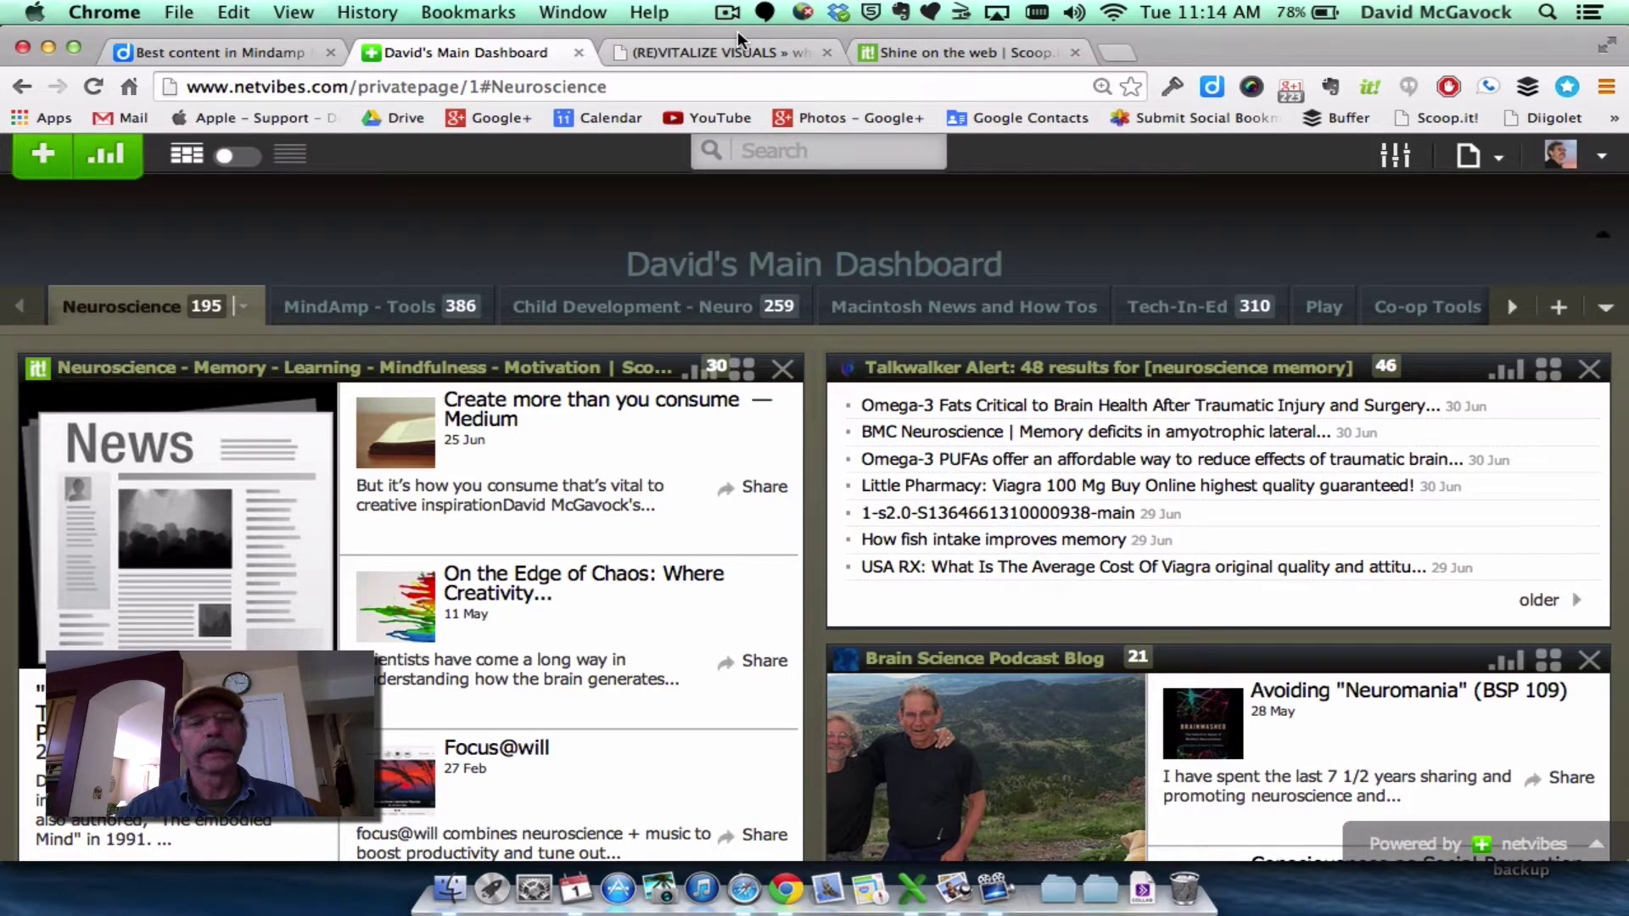
- Glance at the MindAmp - Tools and Child Development - Neuro pages, then return to Neuroscience
click(358, 320)
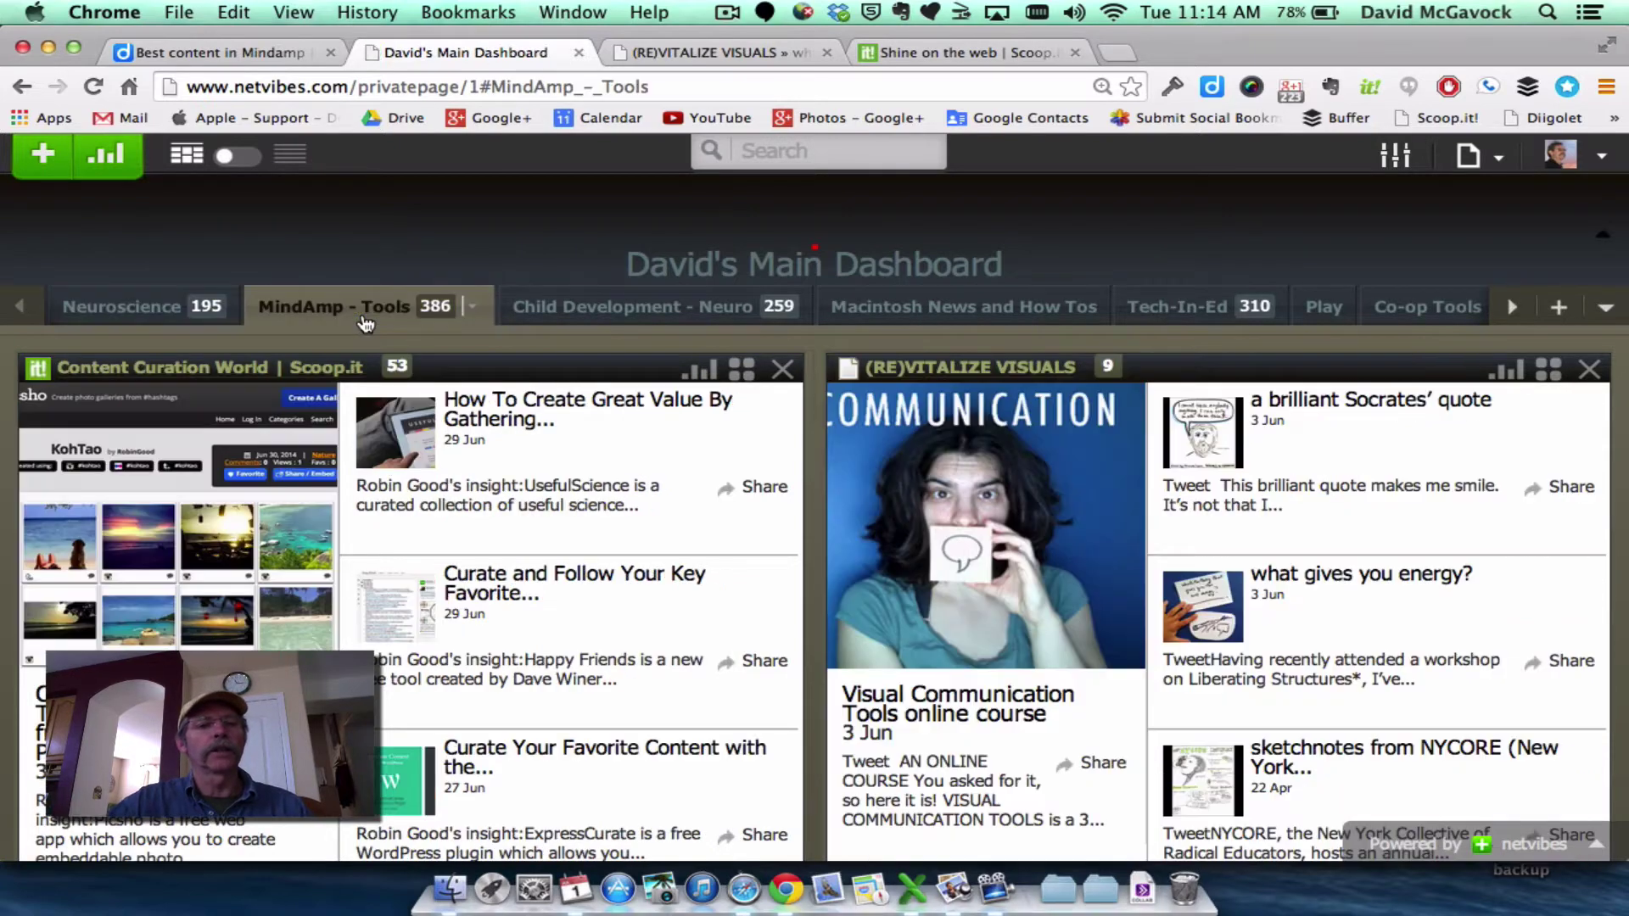
click(577, 312)
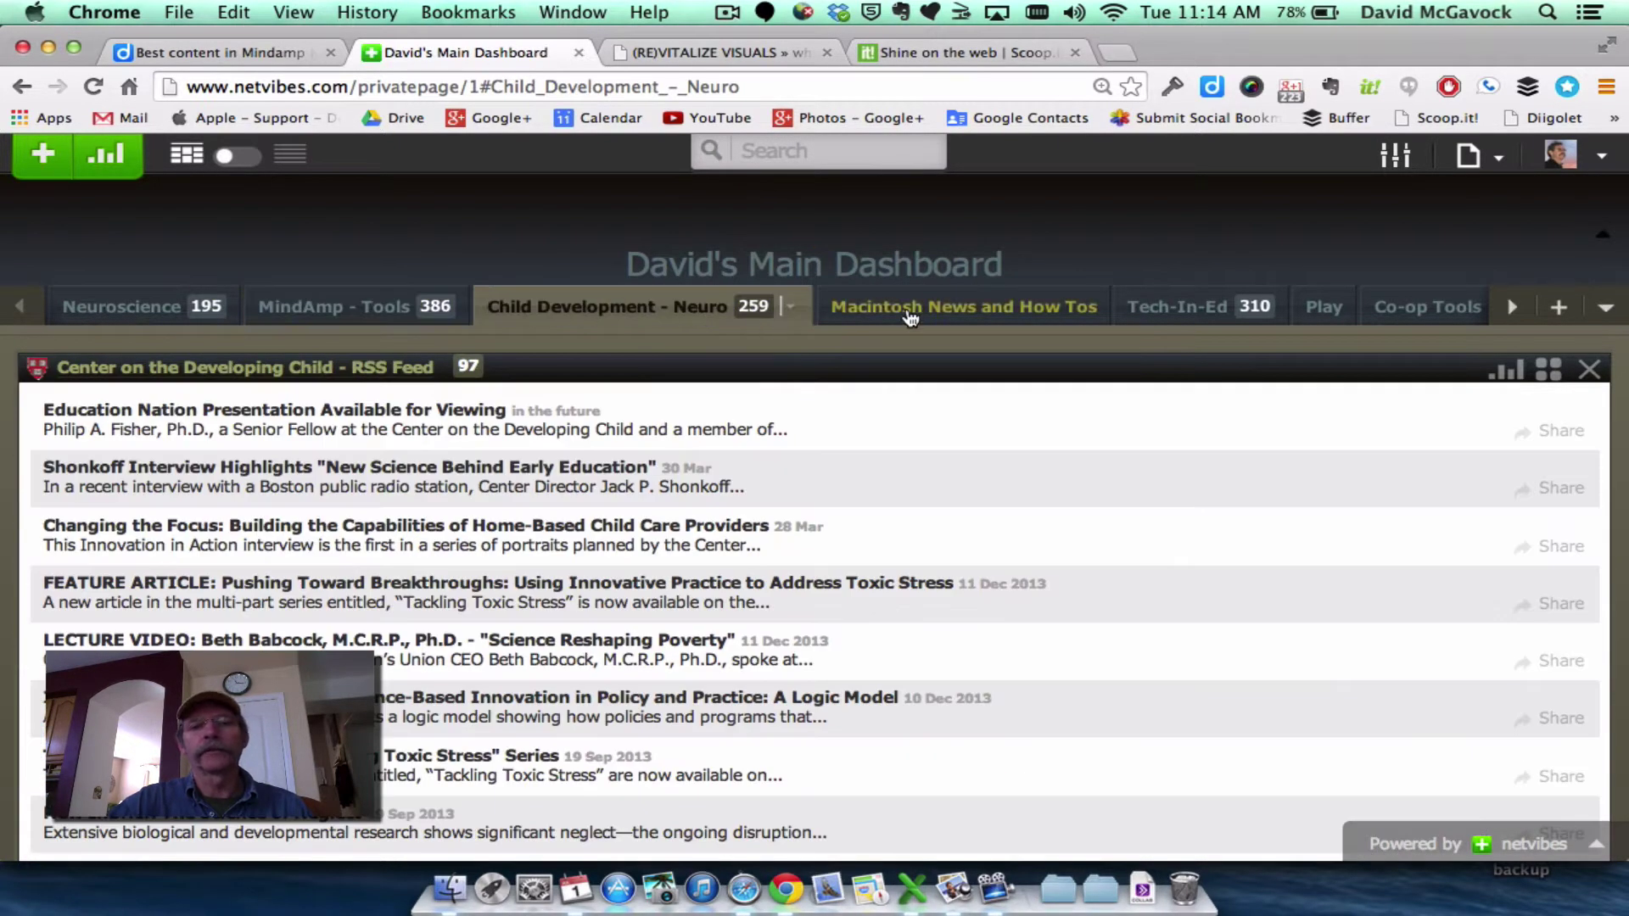
click(95, 306)
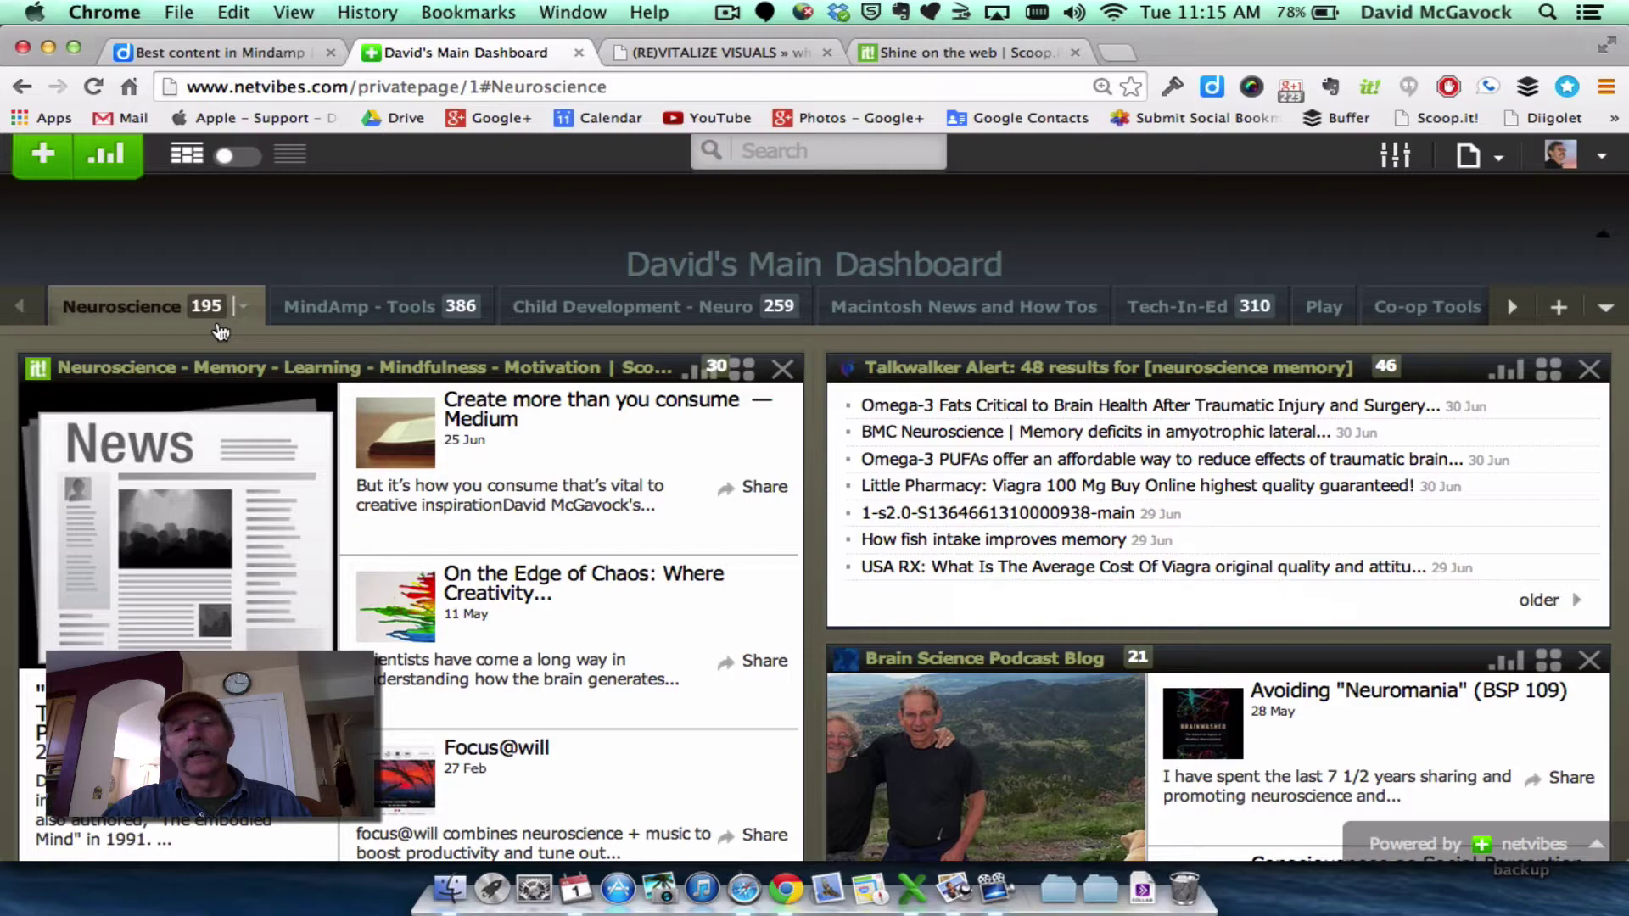
- Scroll down the Neuroscience widgets to the Radio National - All In The Mind feed and back up
scroll(908, 667, down, 3)
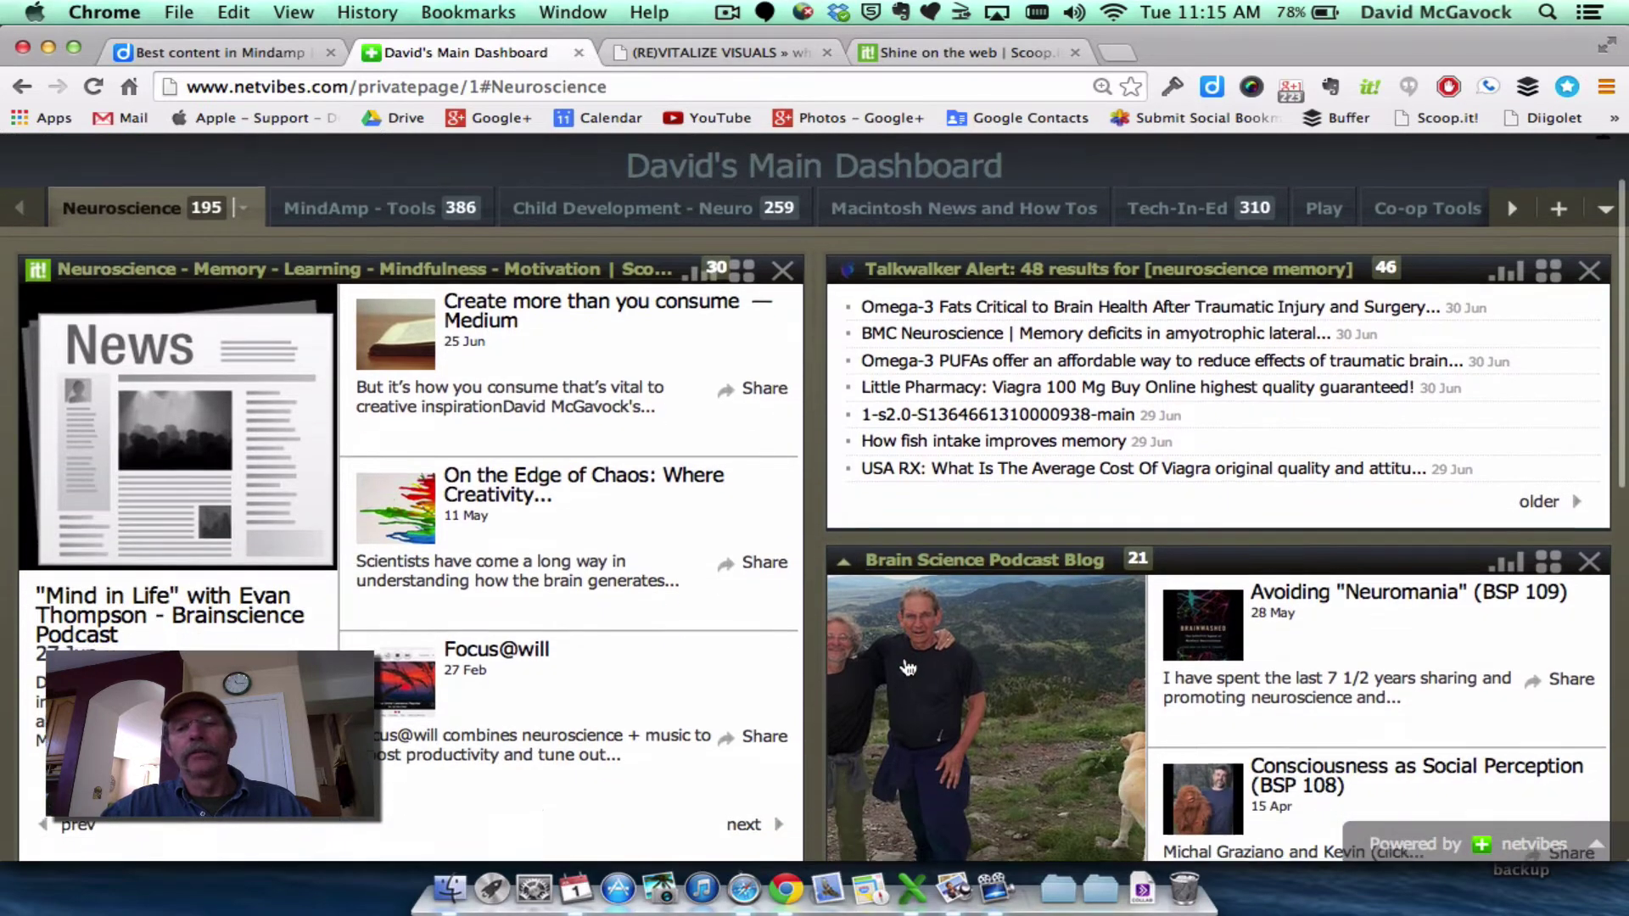
scroll(907, 667, down, 5)
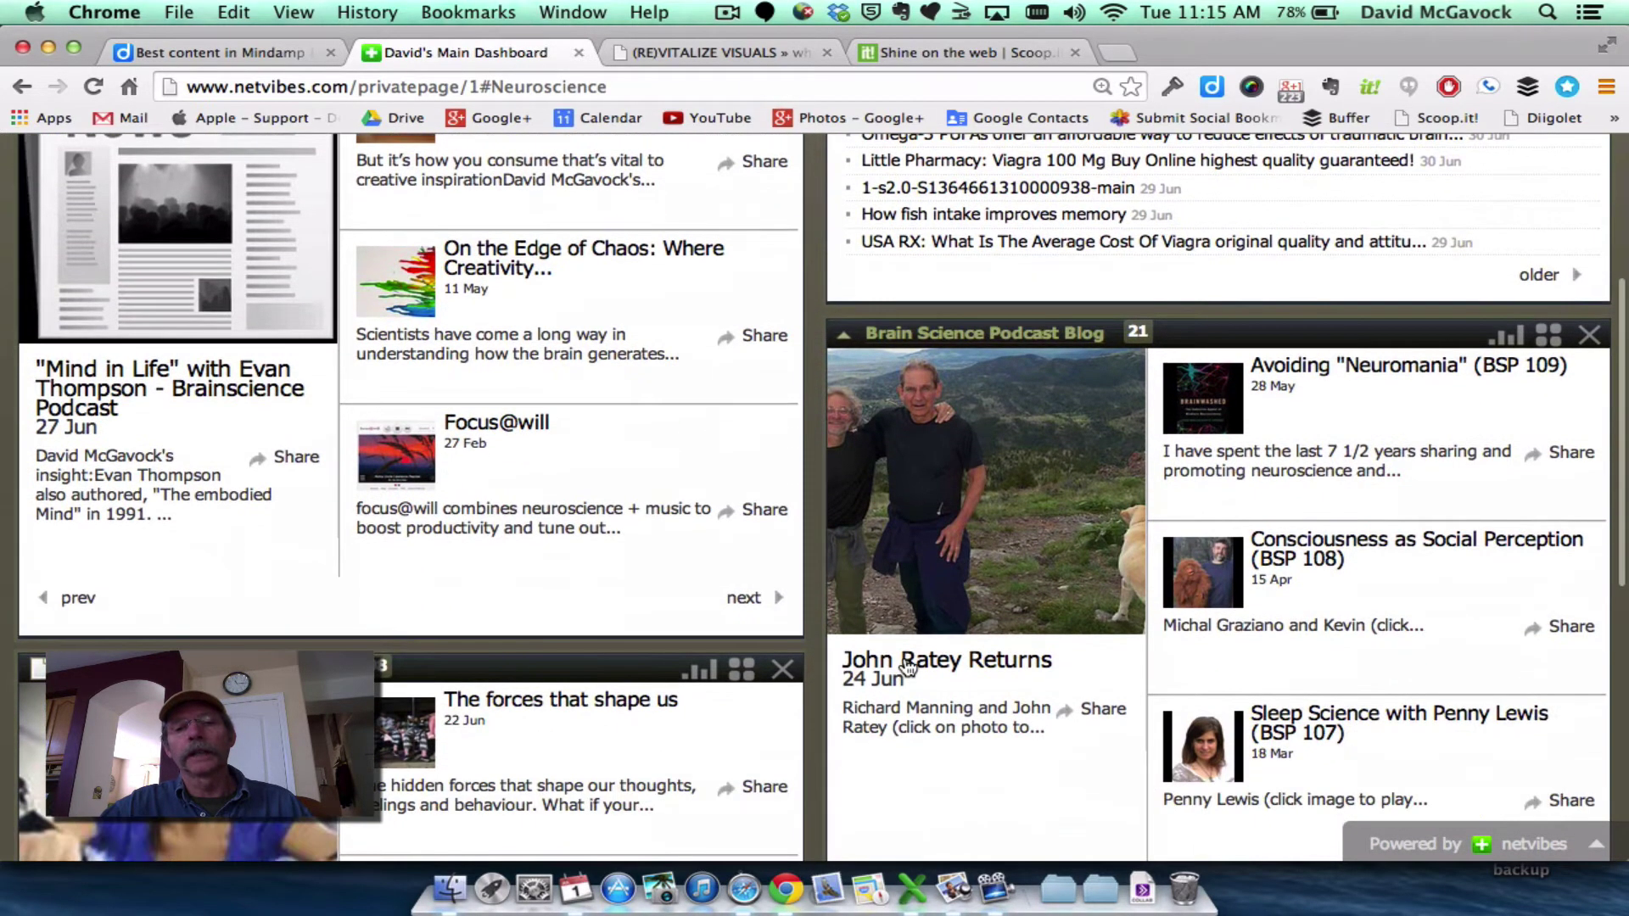
scroll(907, 668, down, 1)
scroll(1298, 729, down, 2)
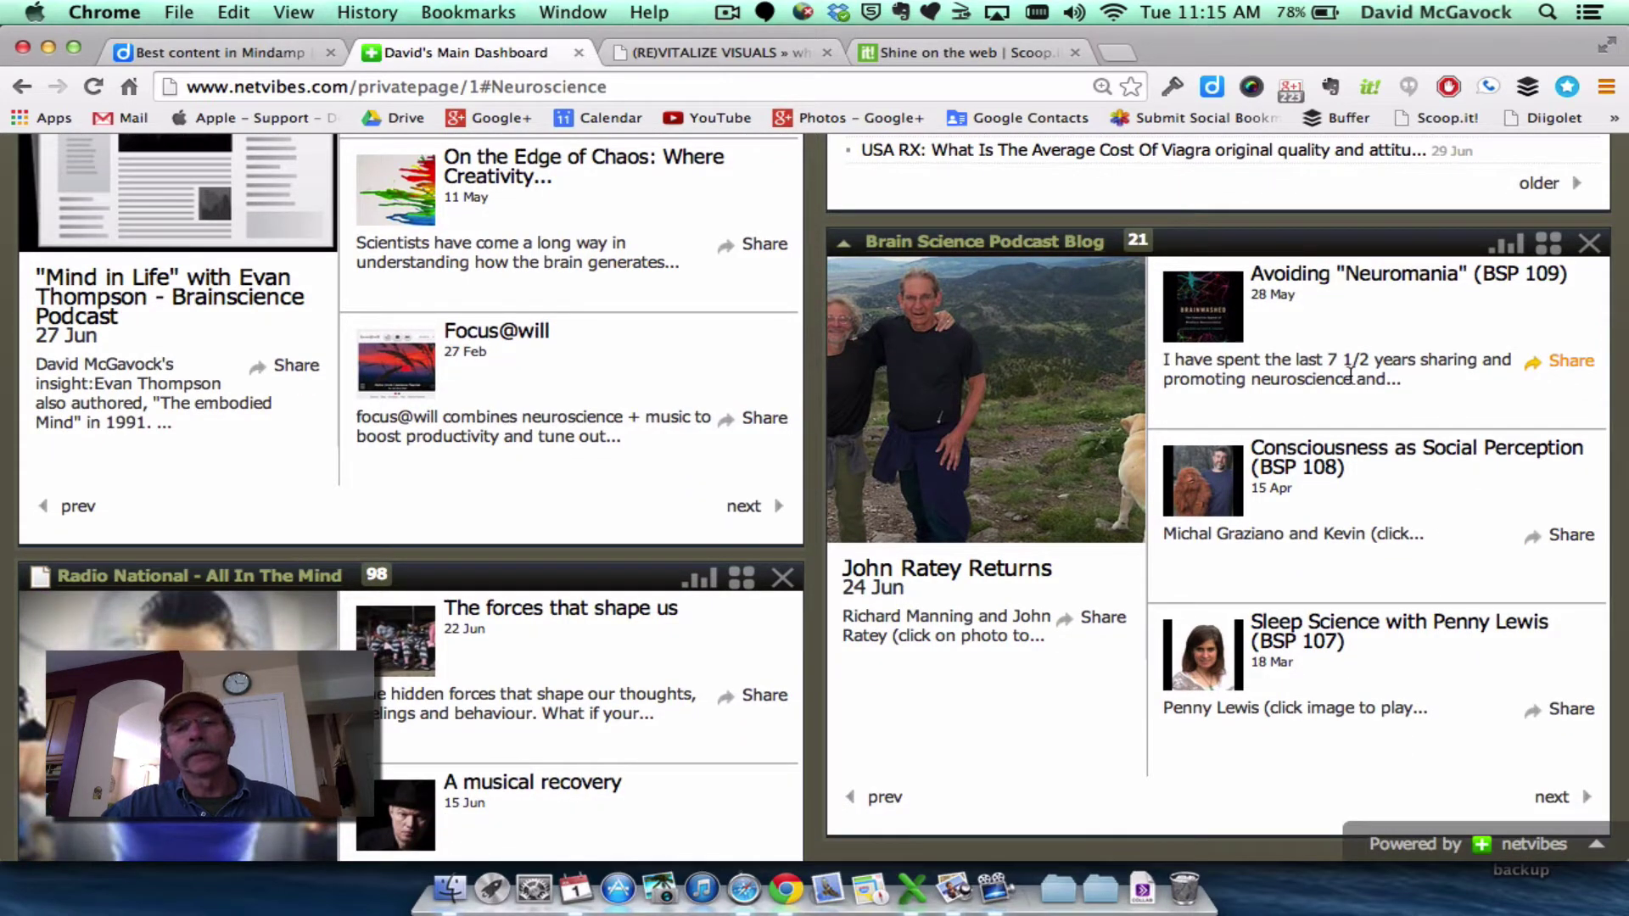
scroll(1349, 374, down, 5)
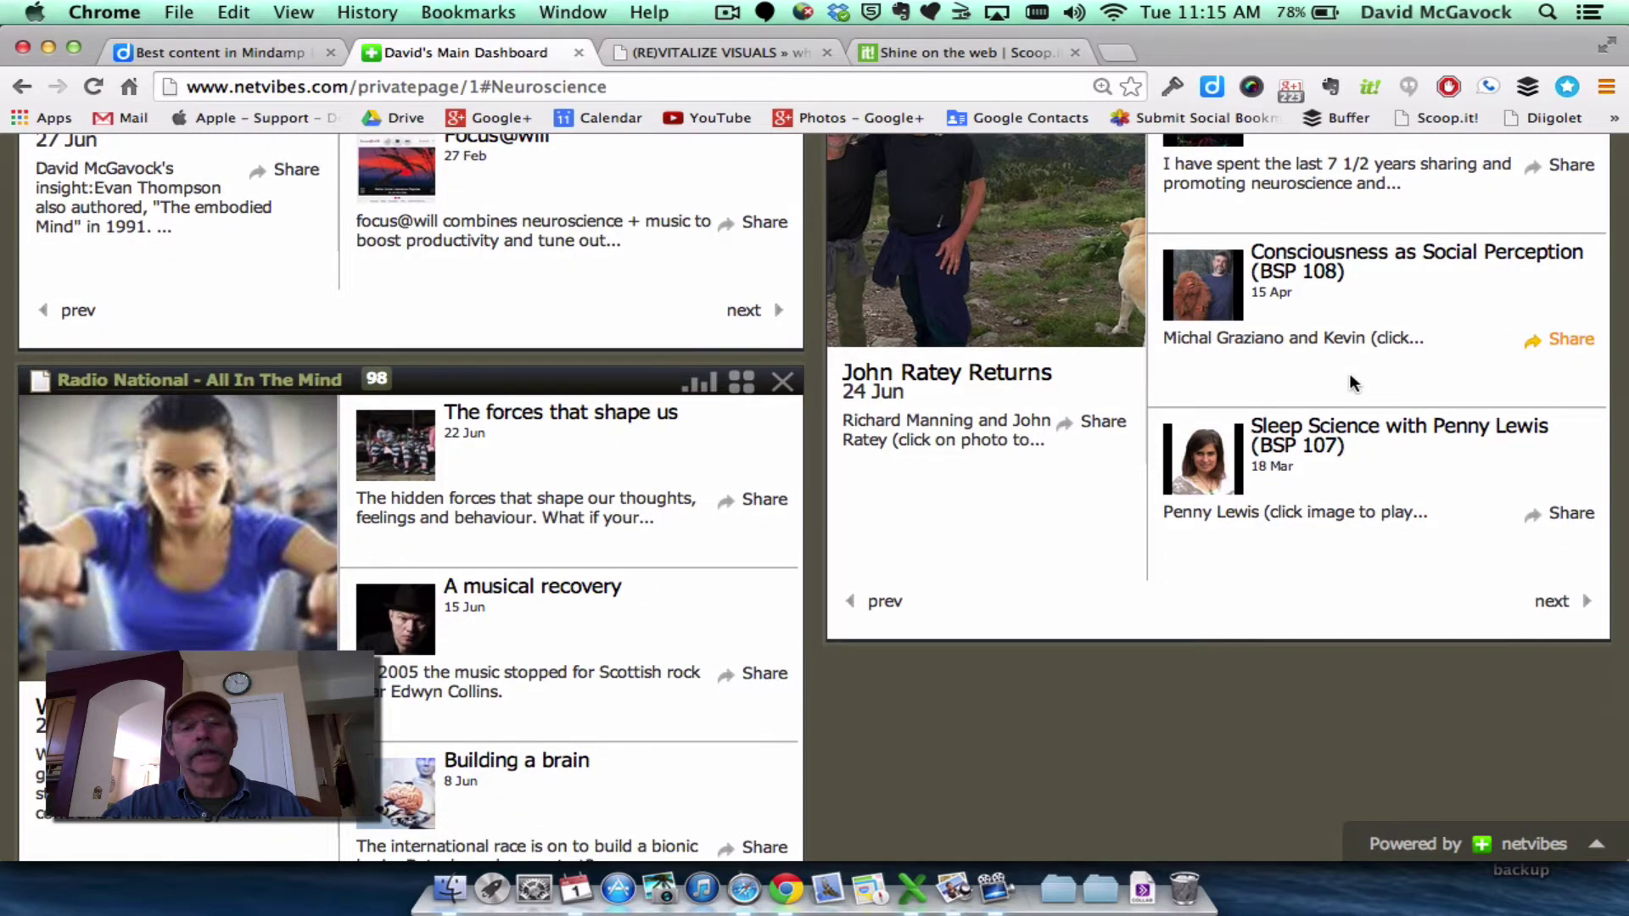
scroll(1353, 384, down, 3)
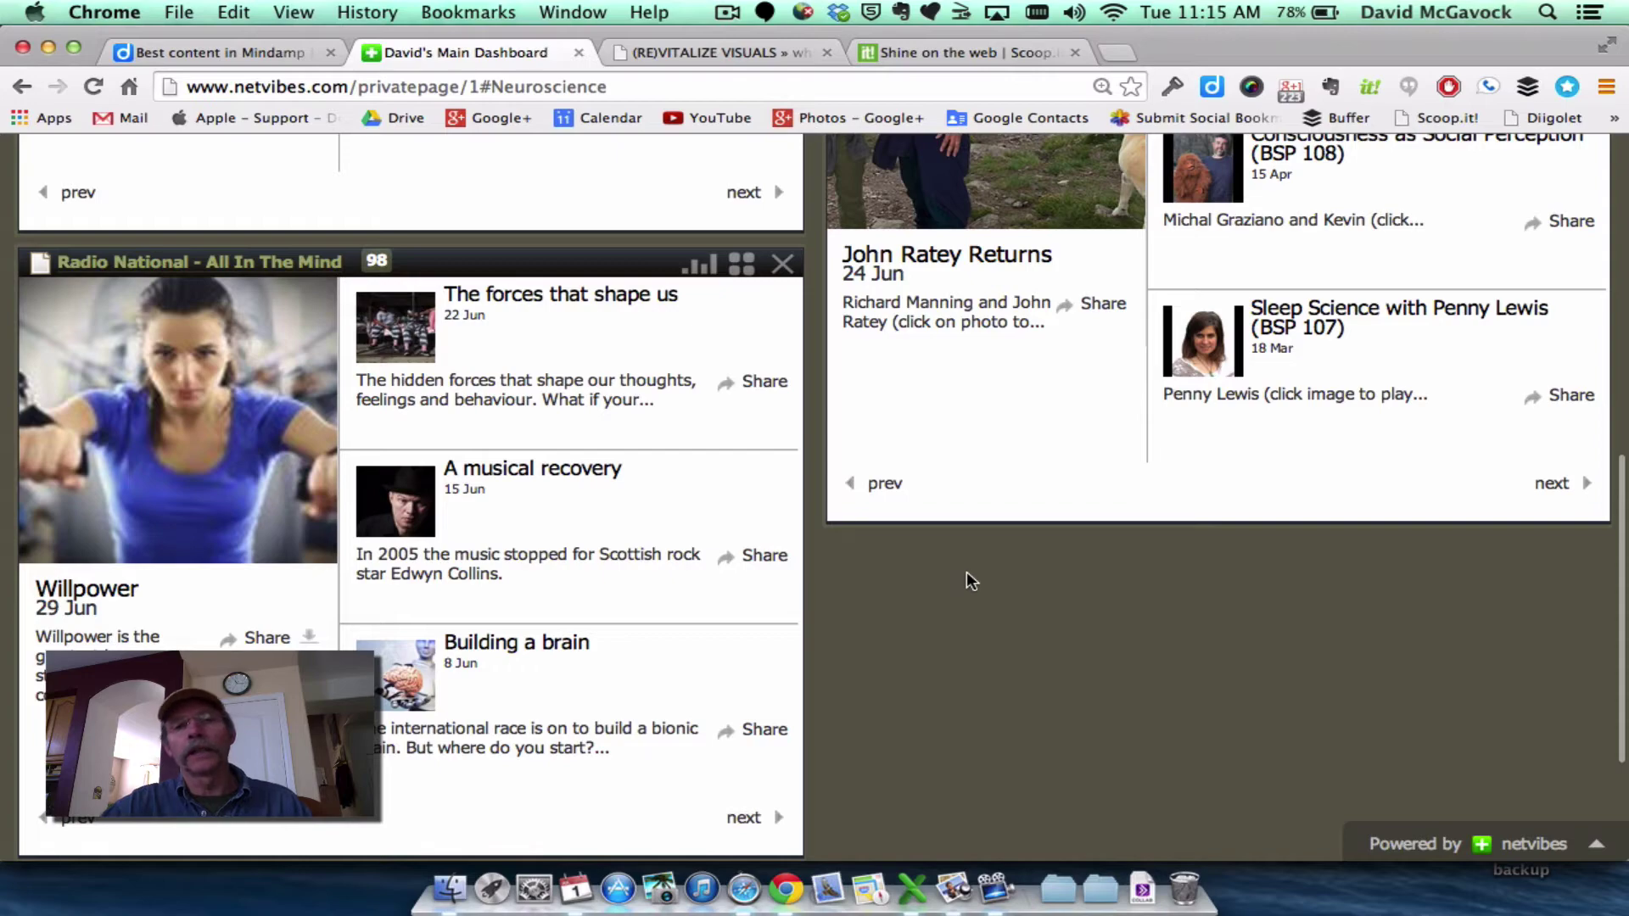
scroll(967, 582, up, 12)
scroll(971, 579, up, 6)
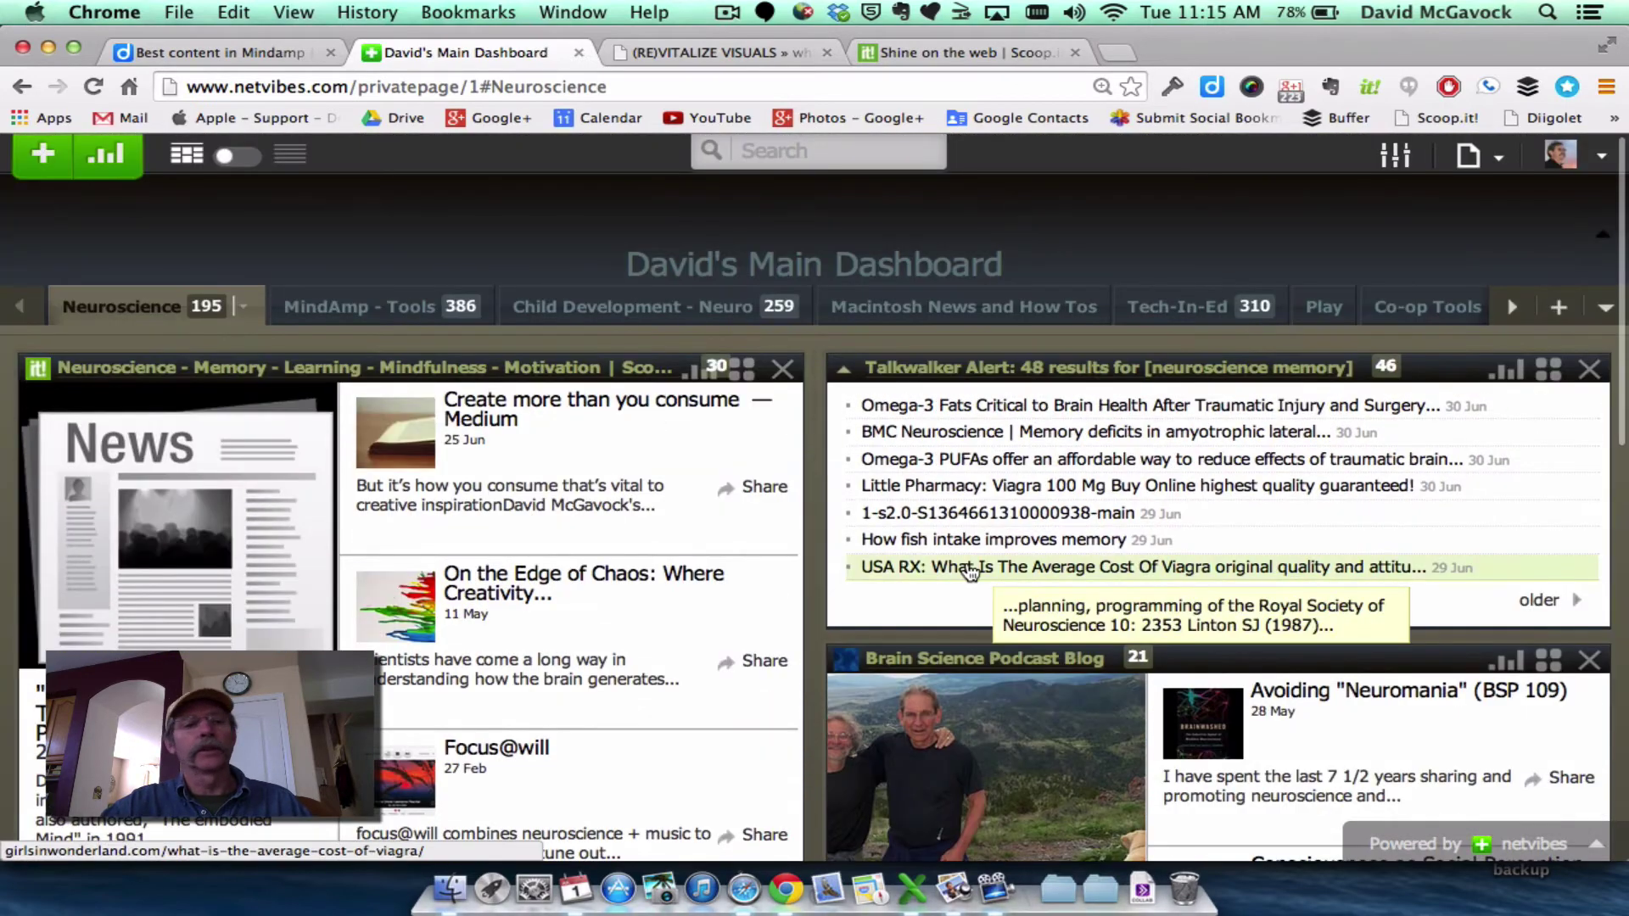
click(356, 311)
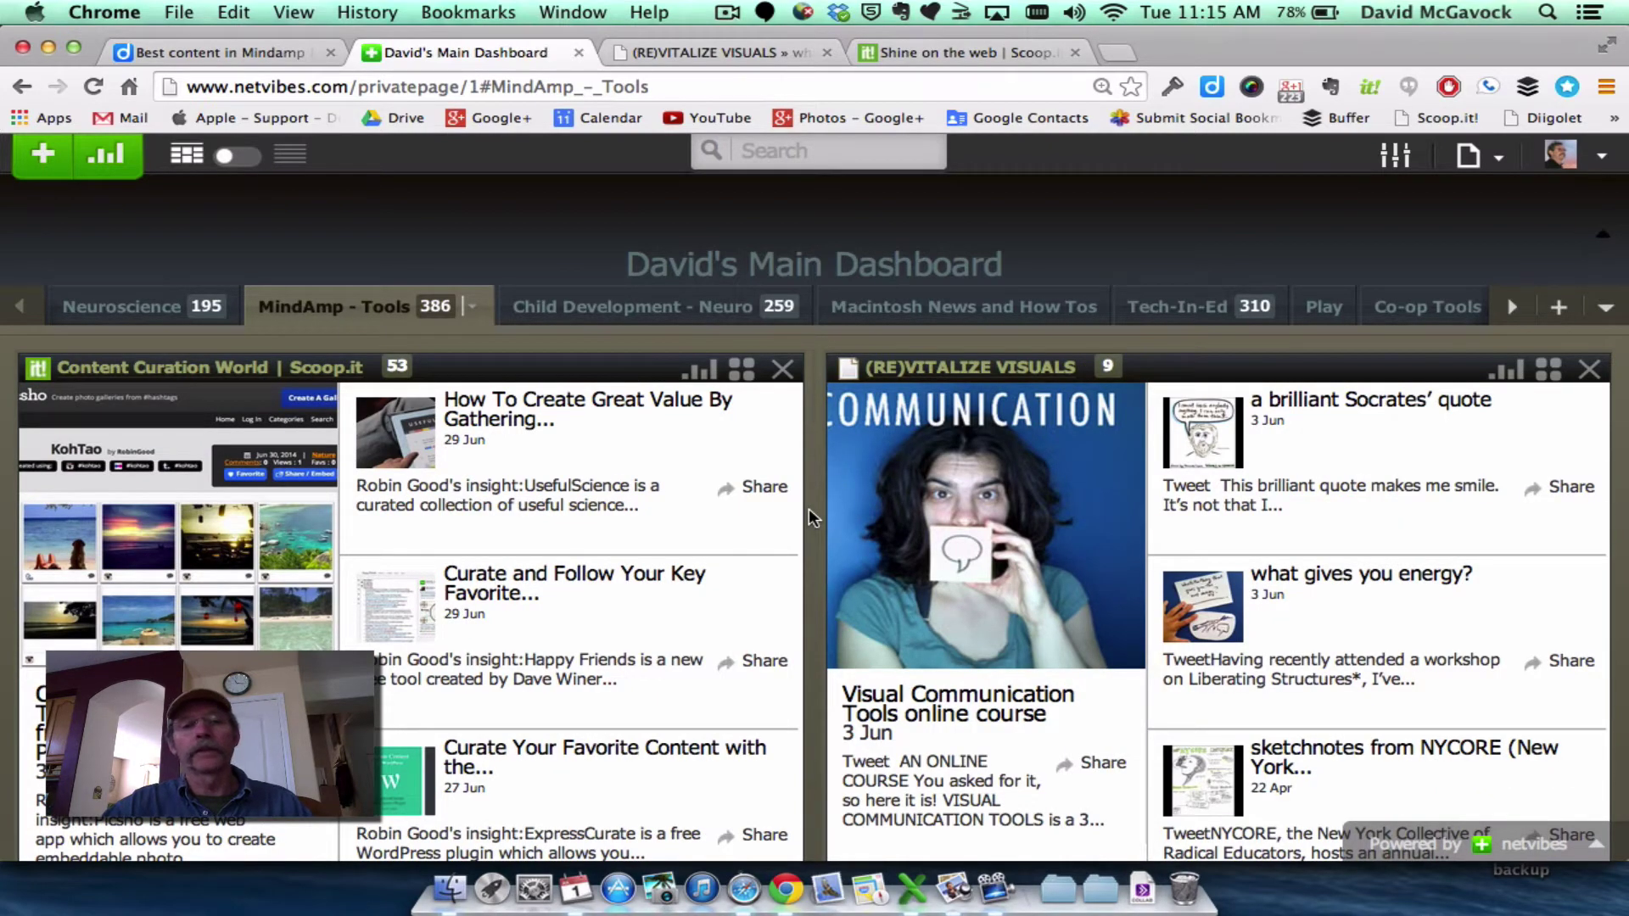
scroll(807, 508, down, 1)
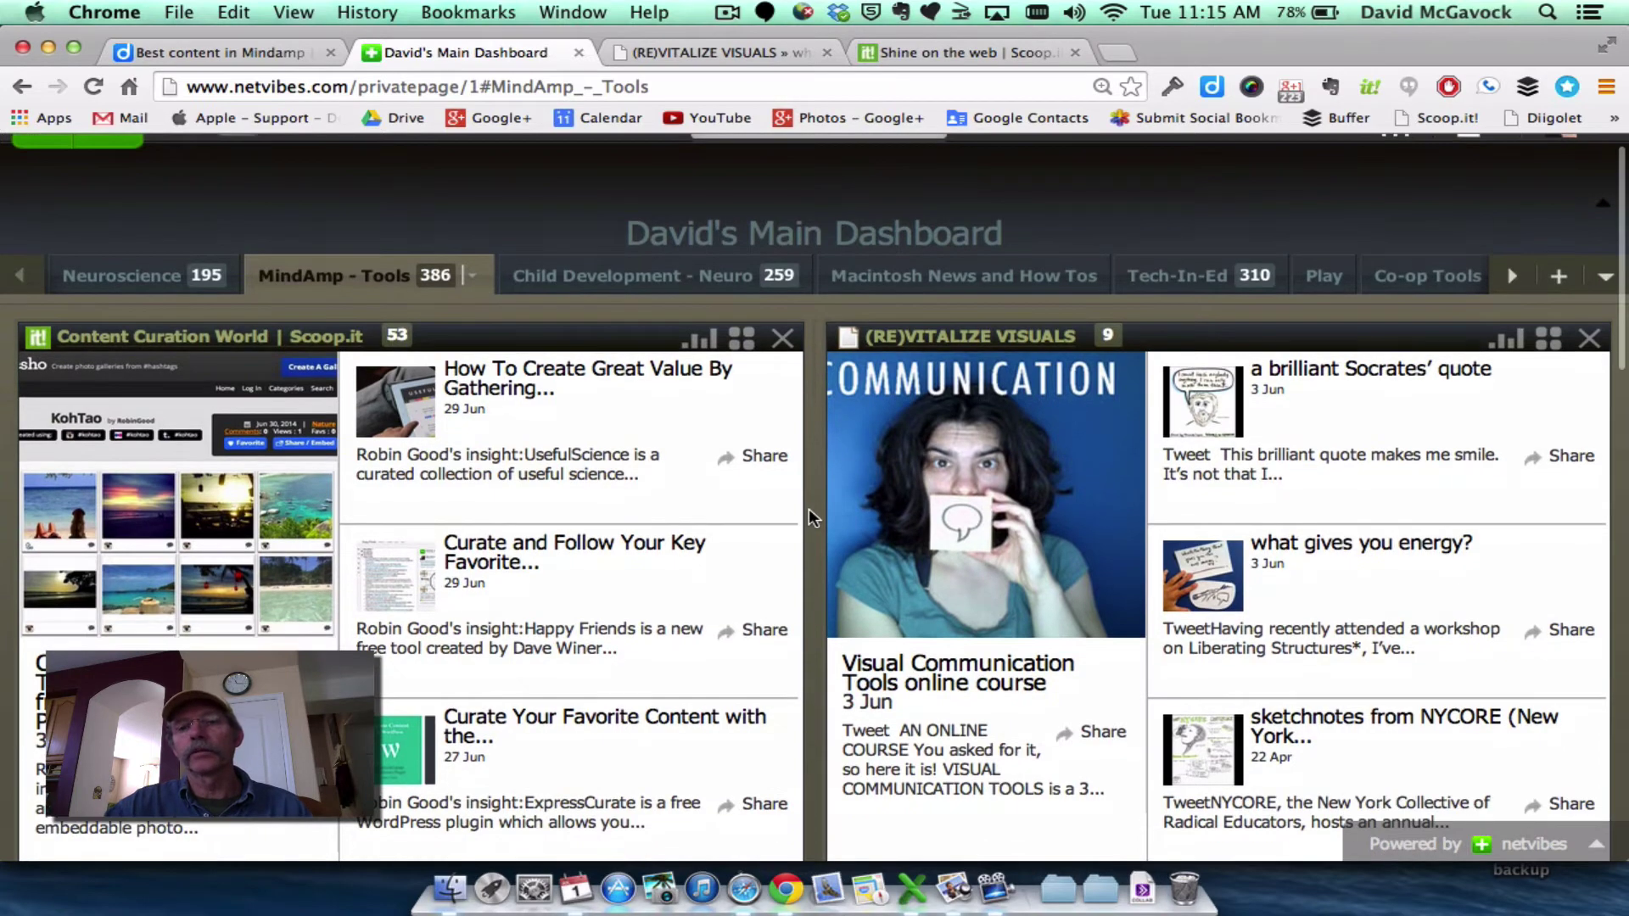
scroll(807, 508, up, 1)
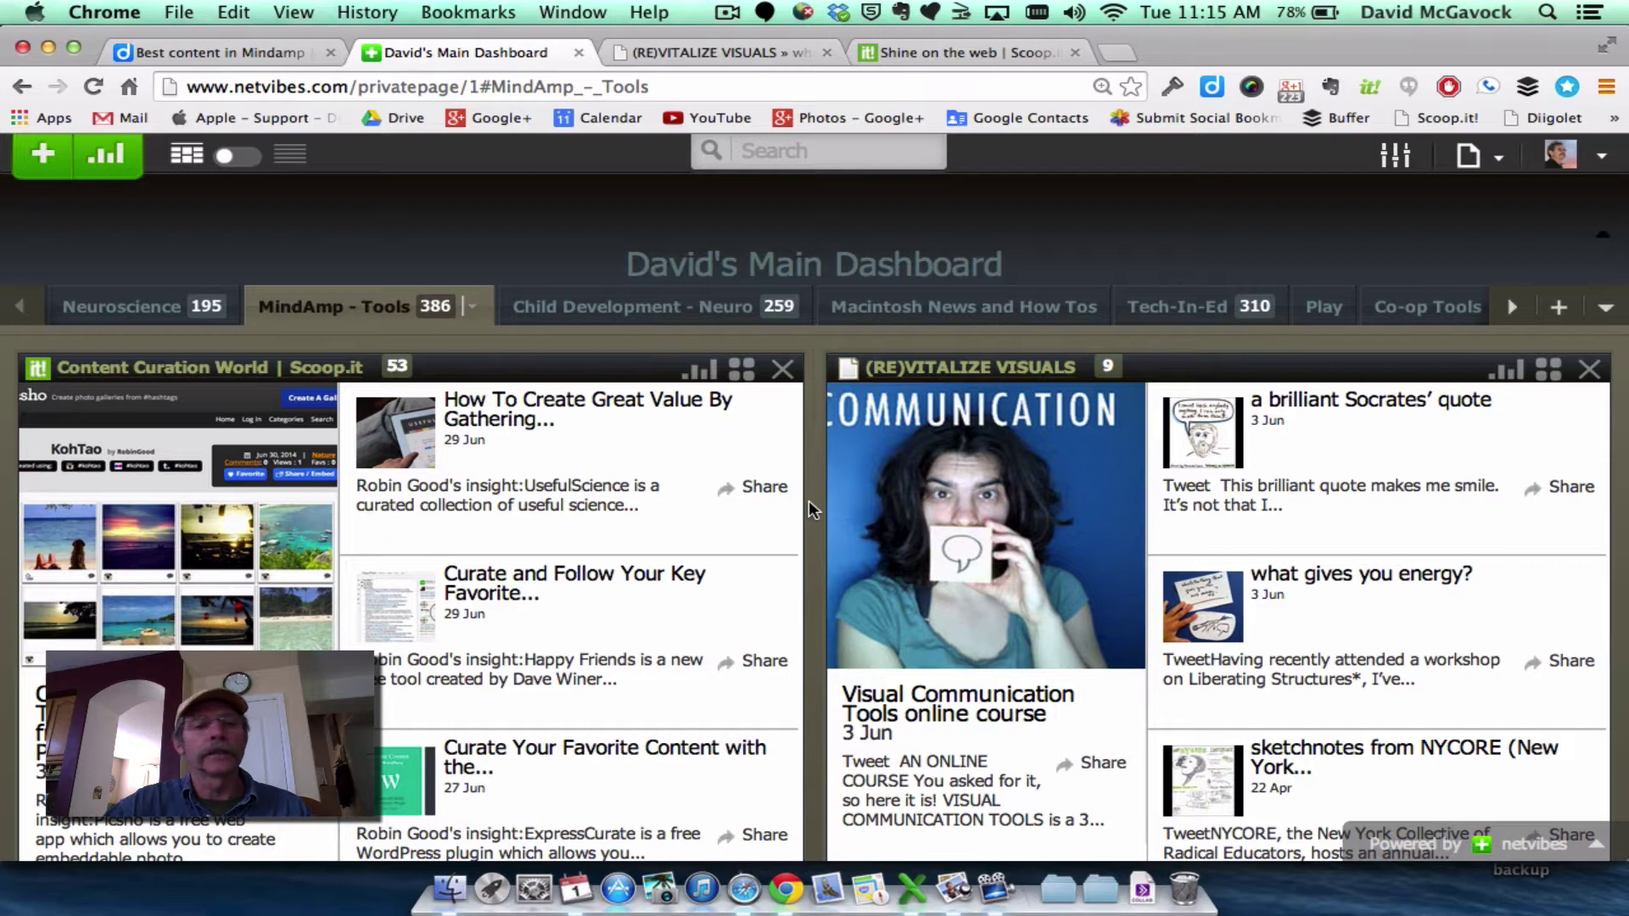
scroll(812, 509, down, 1)
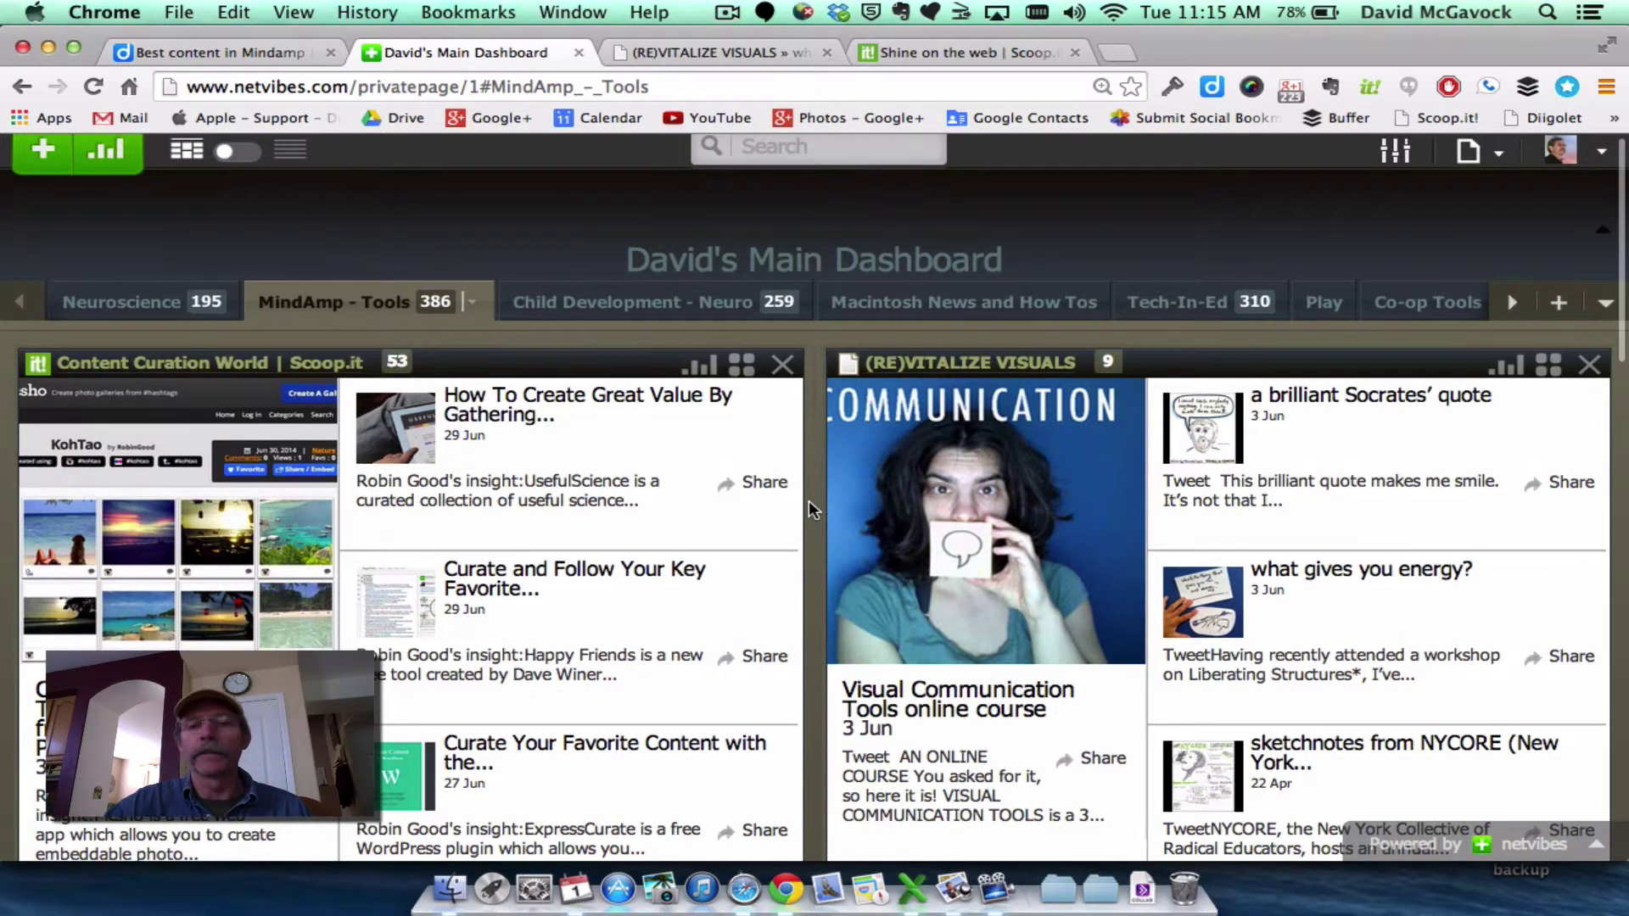
scroll(807, 500, down, 2)
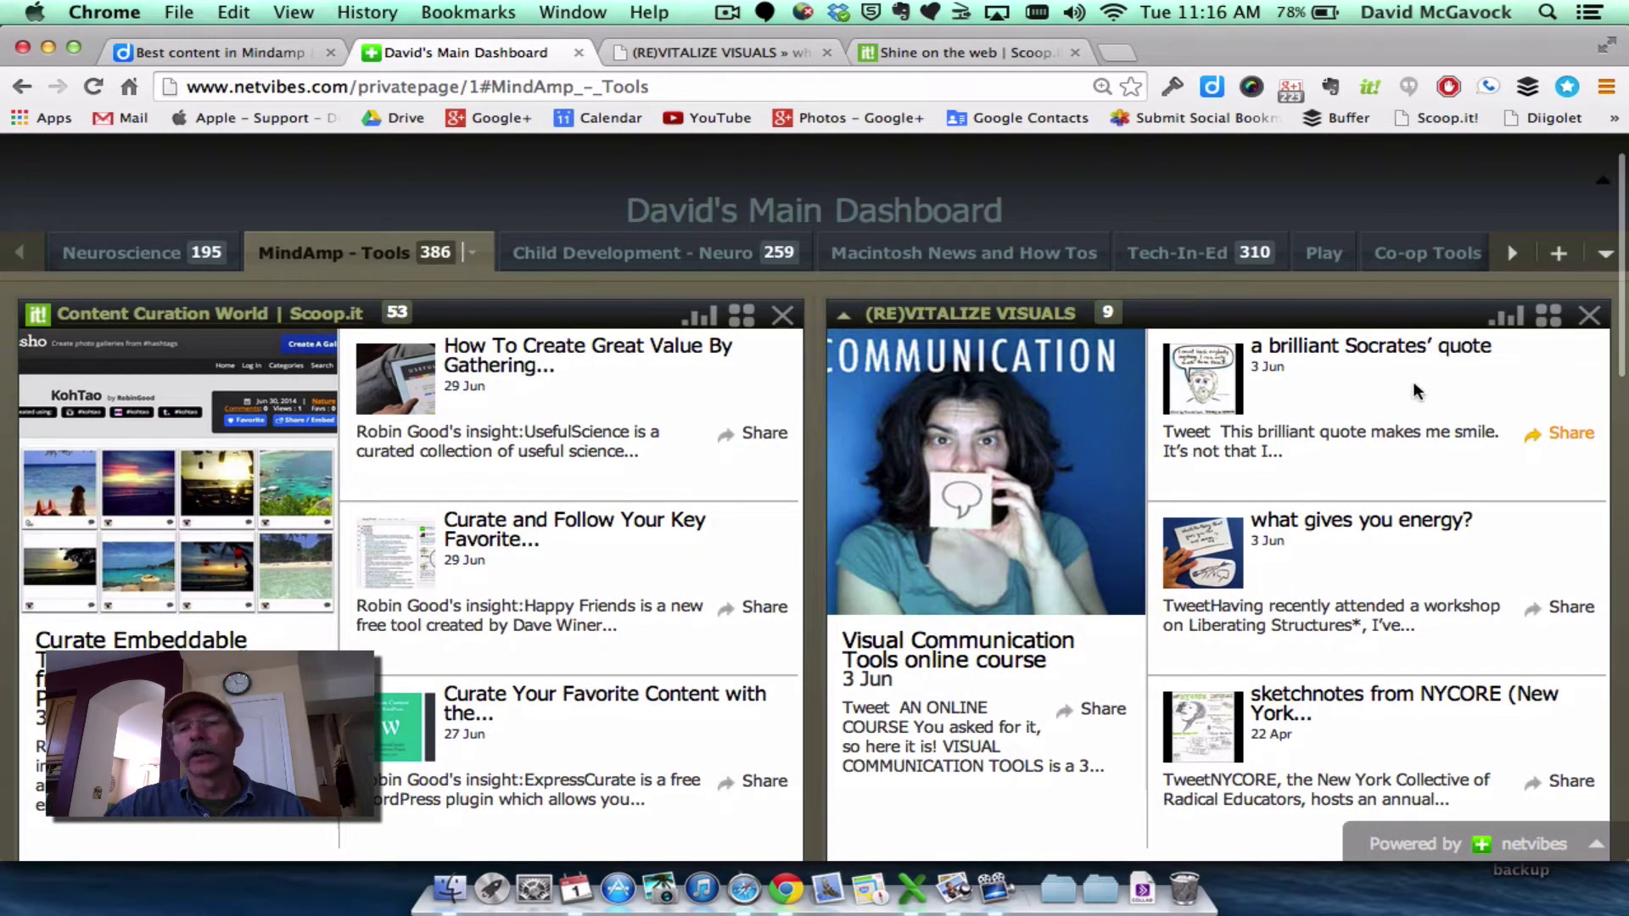
scroll(1413, 390, down, 2)
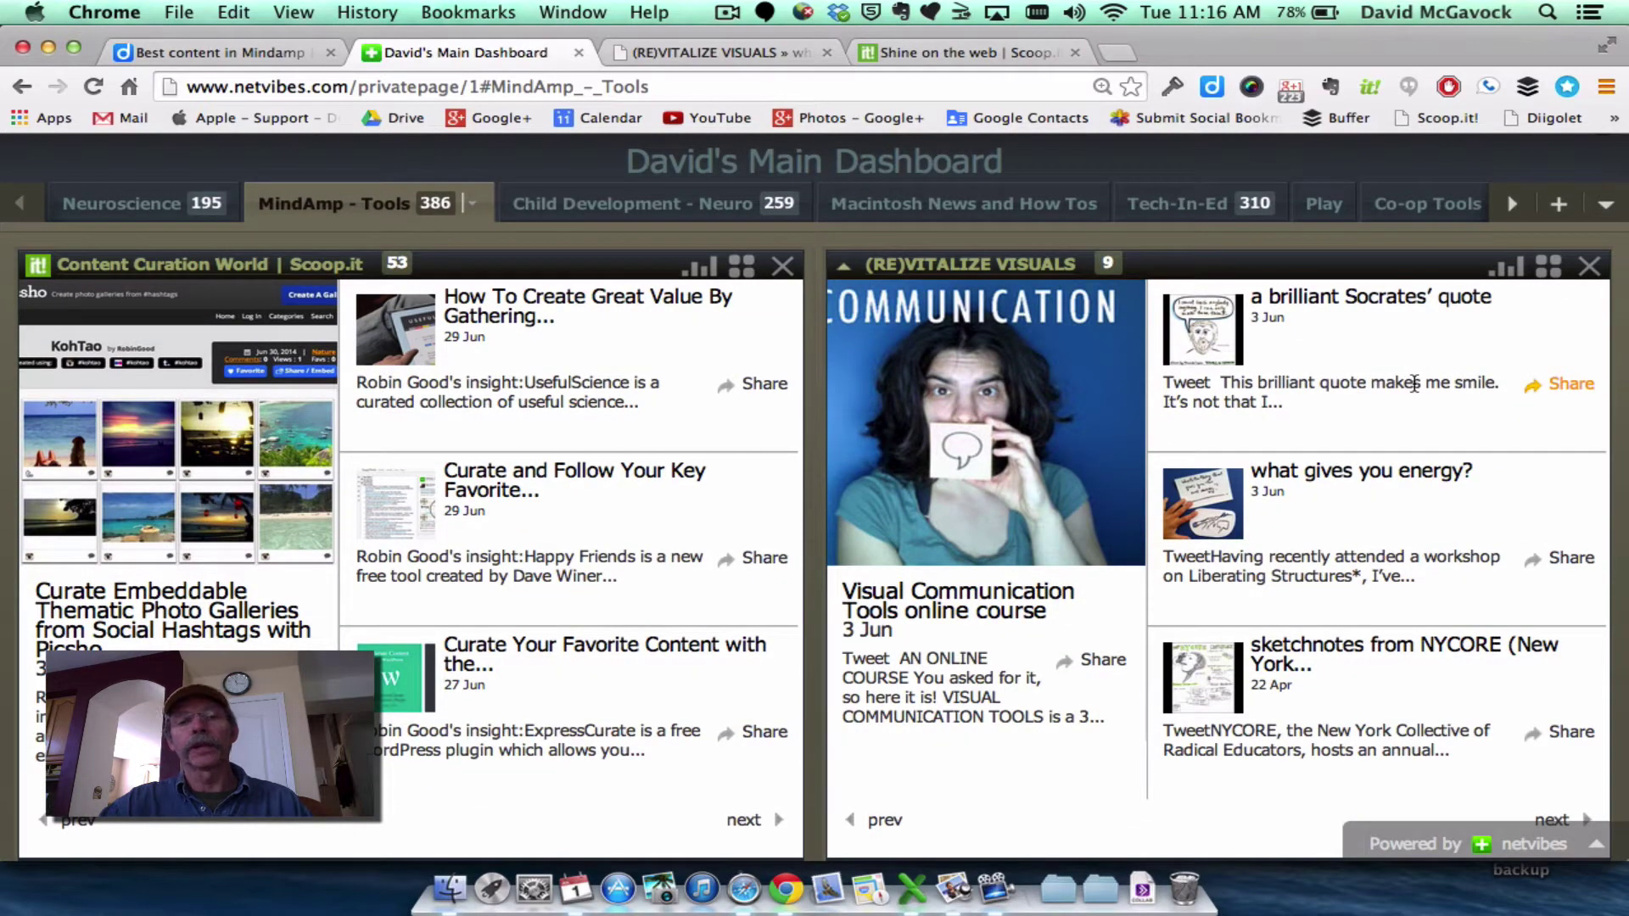
scroll(1414, 384, down, 15)
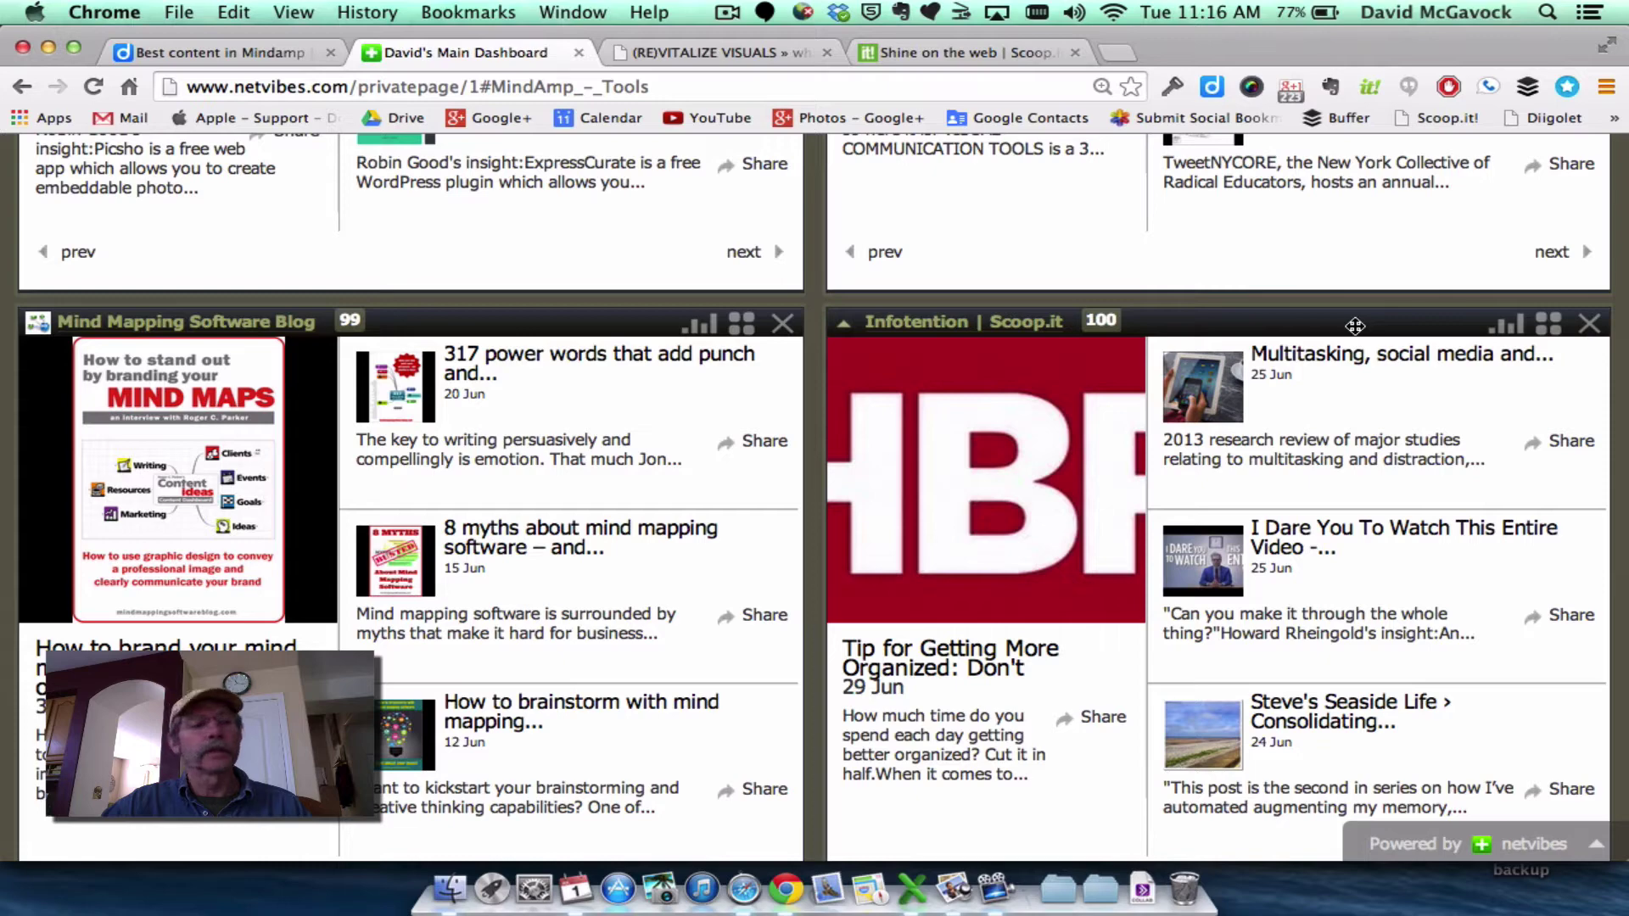
scroll(1308, 450, up, 15)
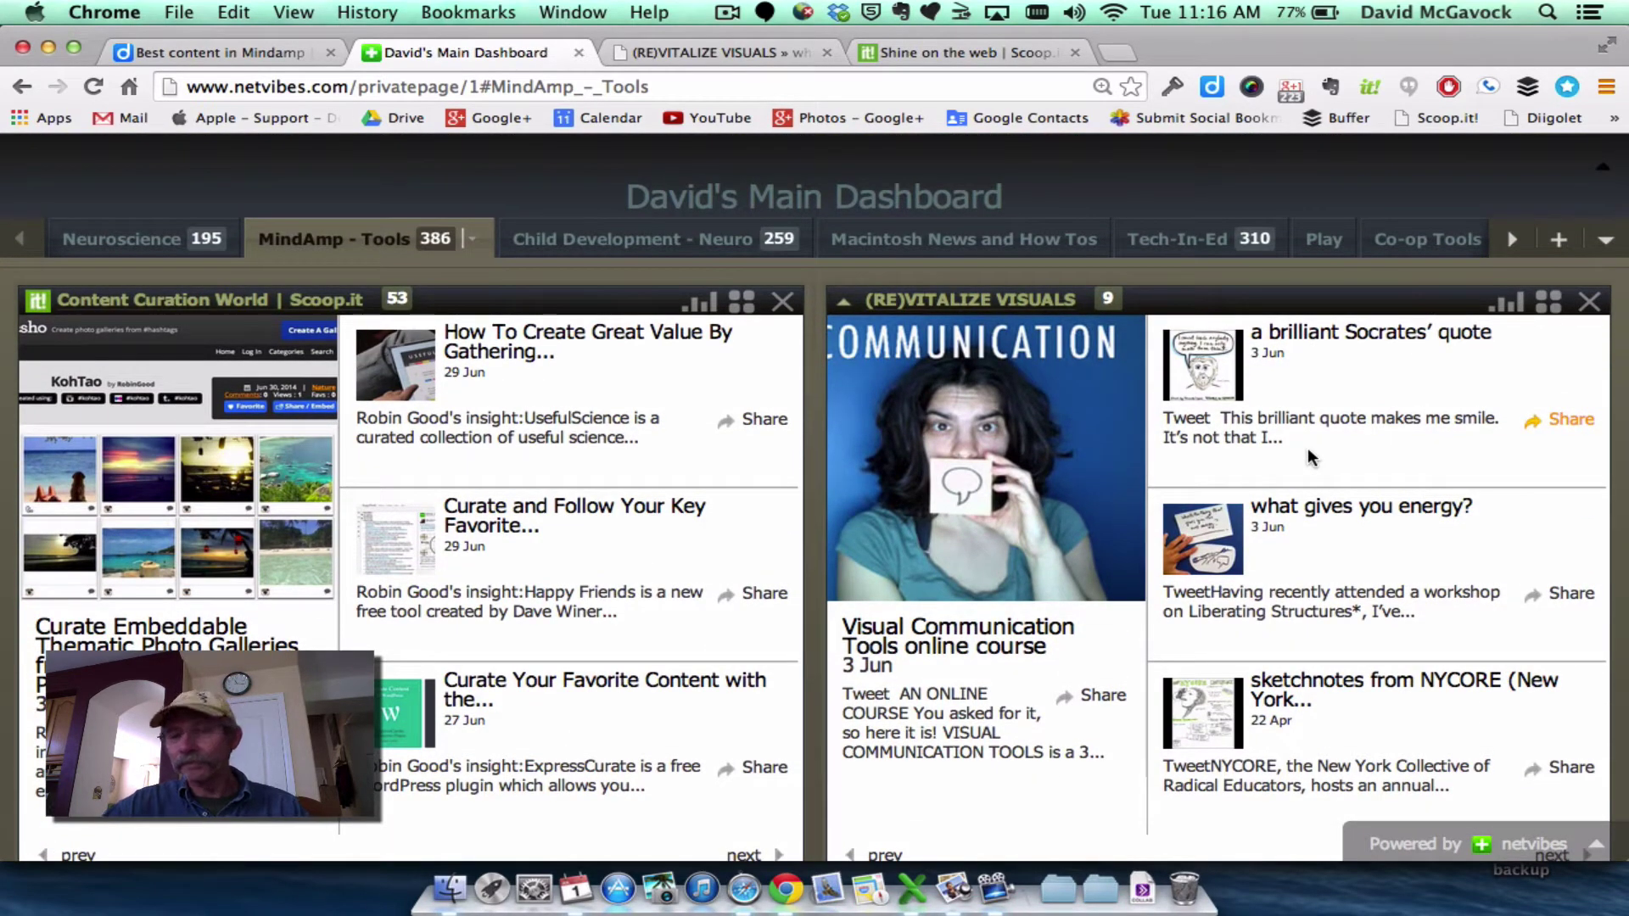
click(653, 246)
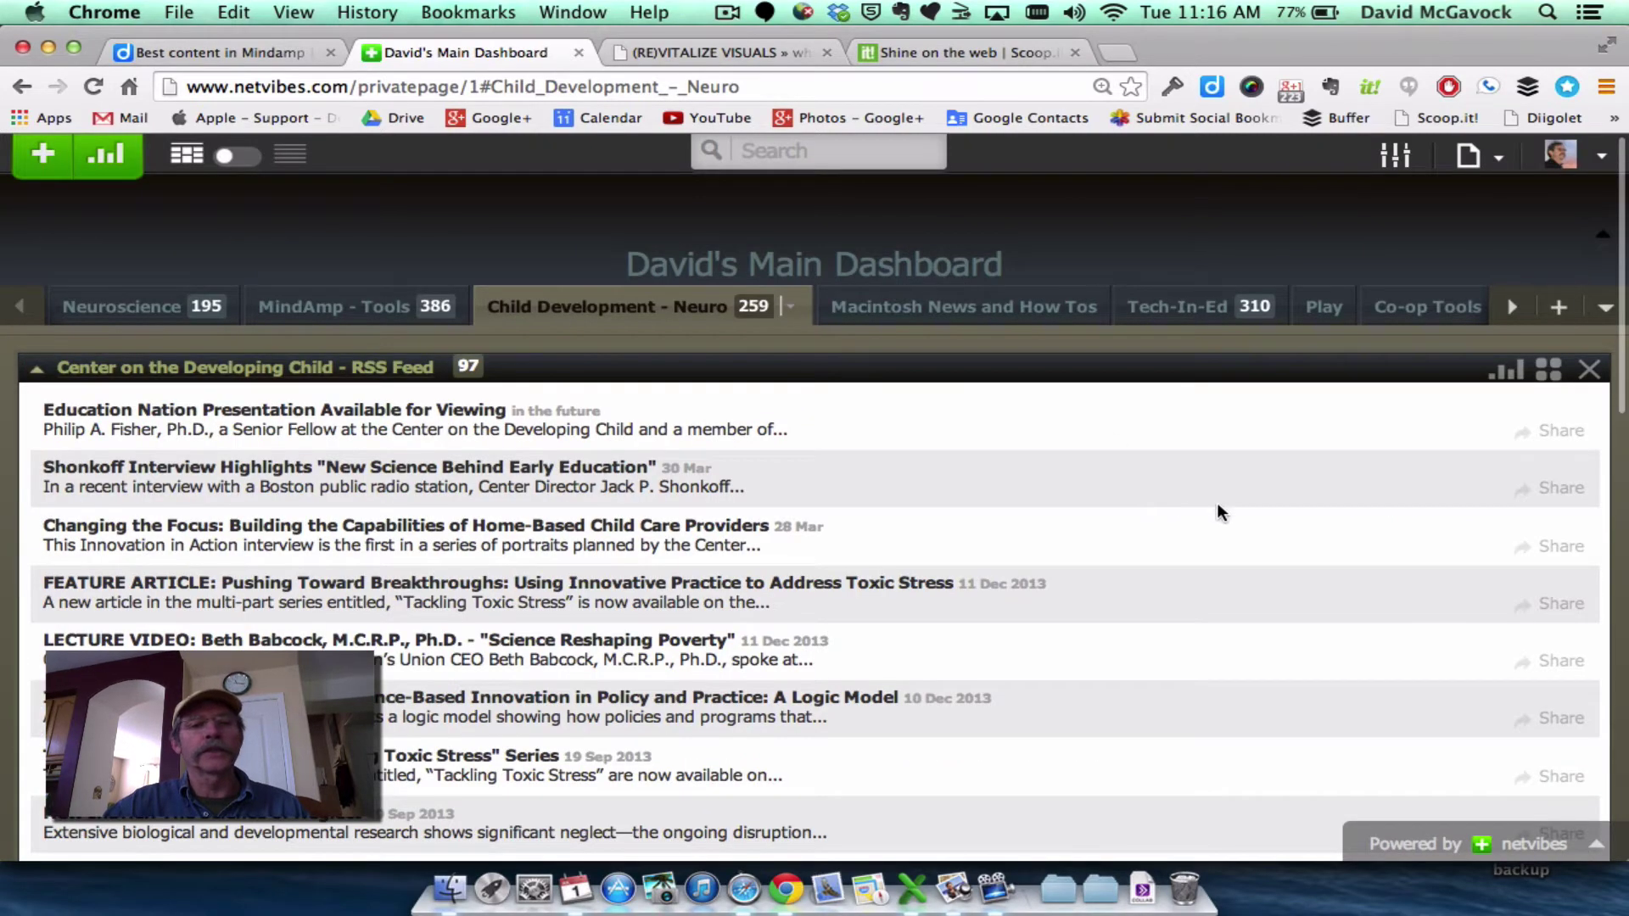
click(939, 314)
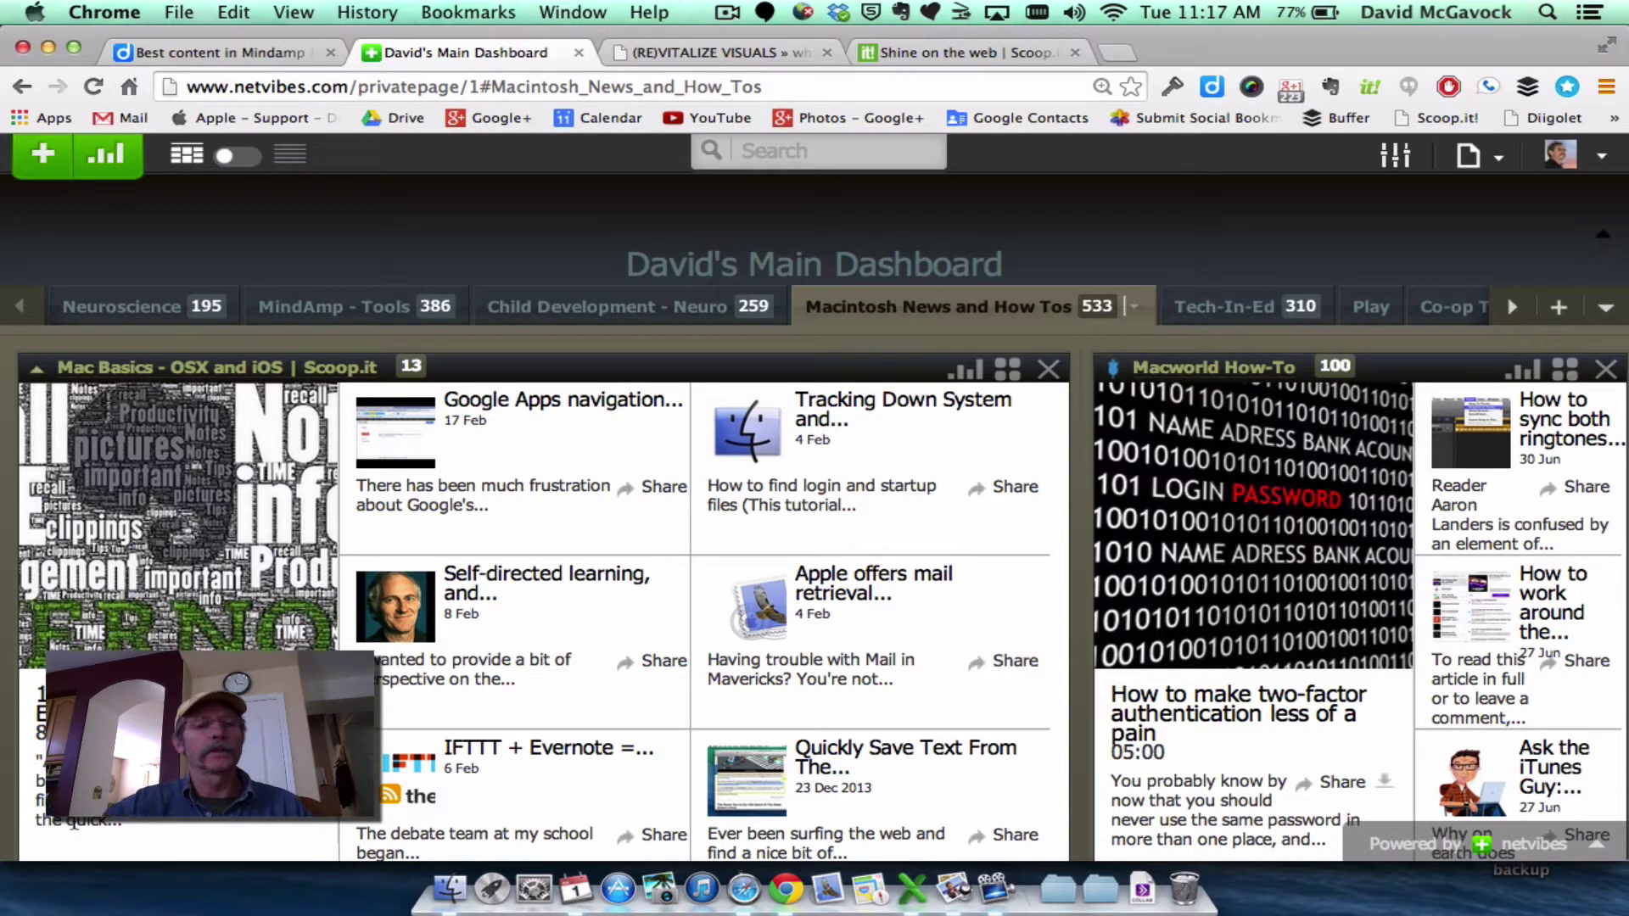
click(108, 307)
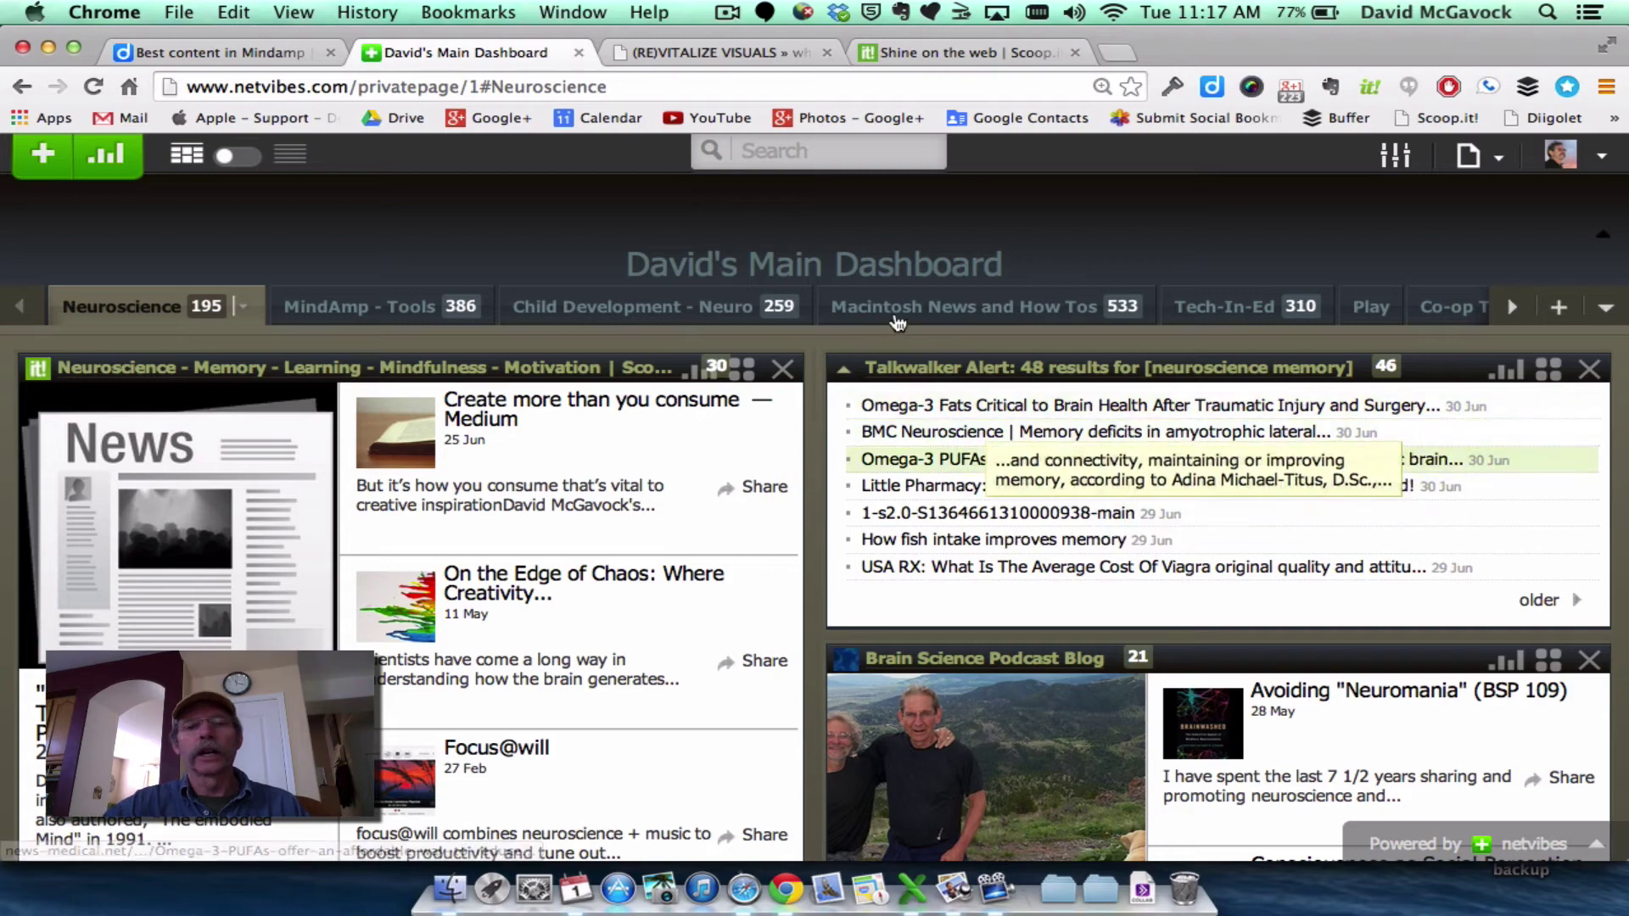
click(408, 310)
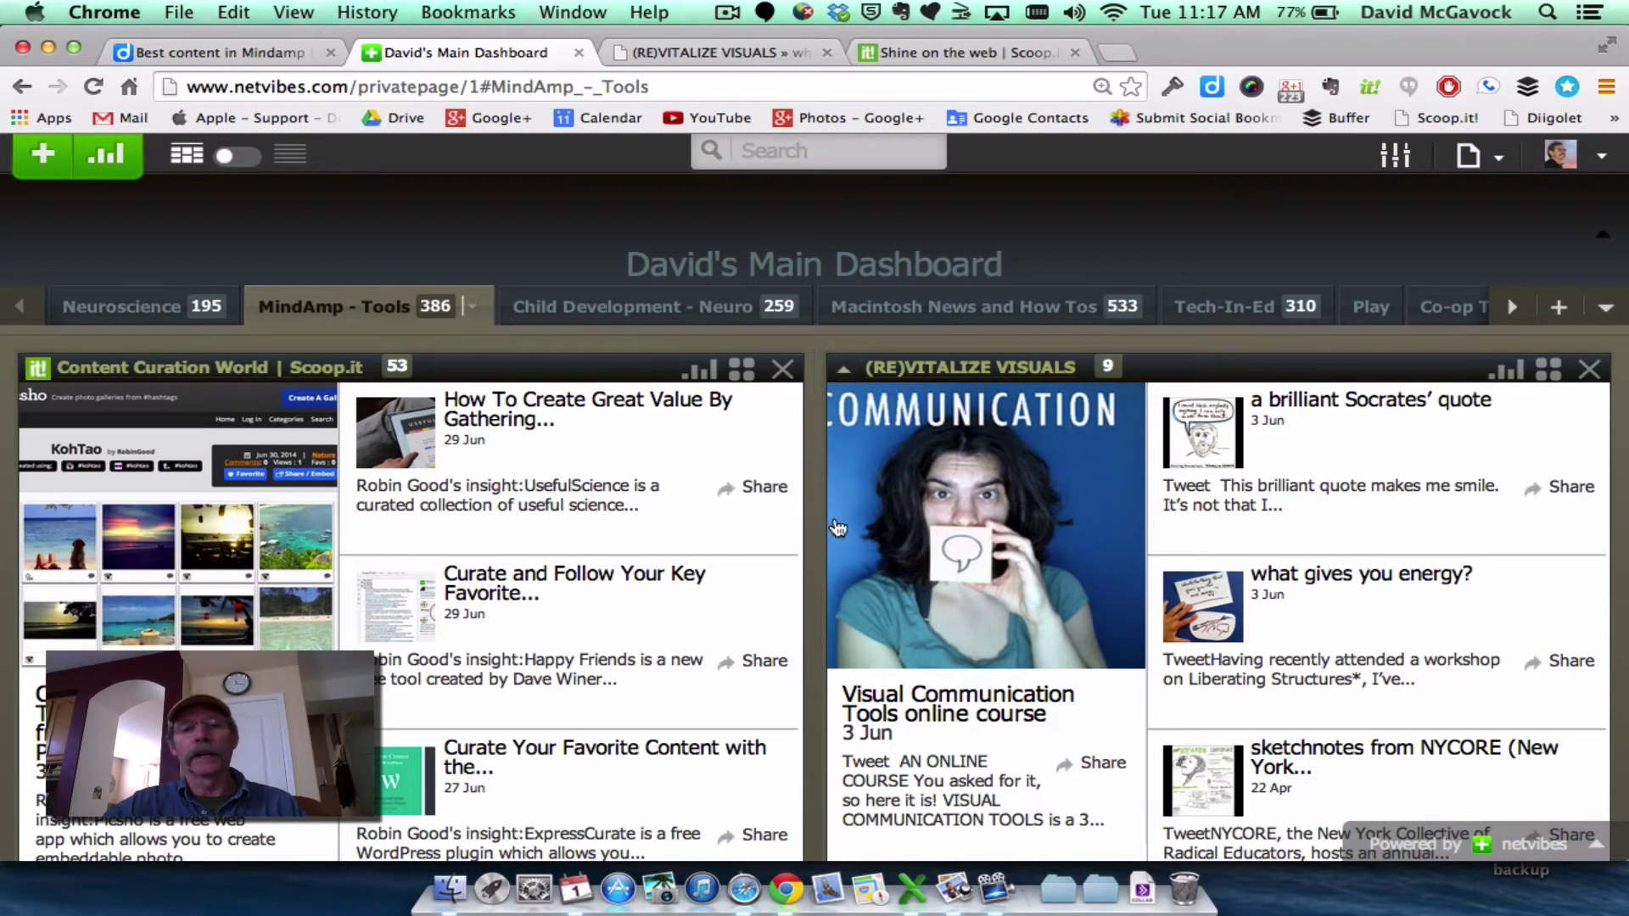
scroll(873, 615, down, 2)
scroll(873, 615, down, 1)
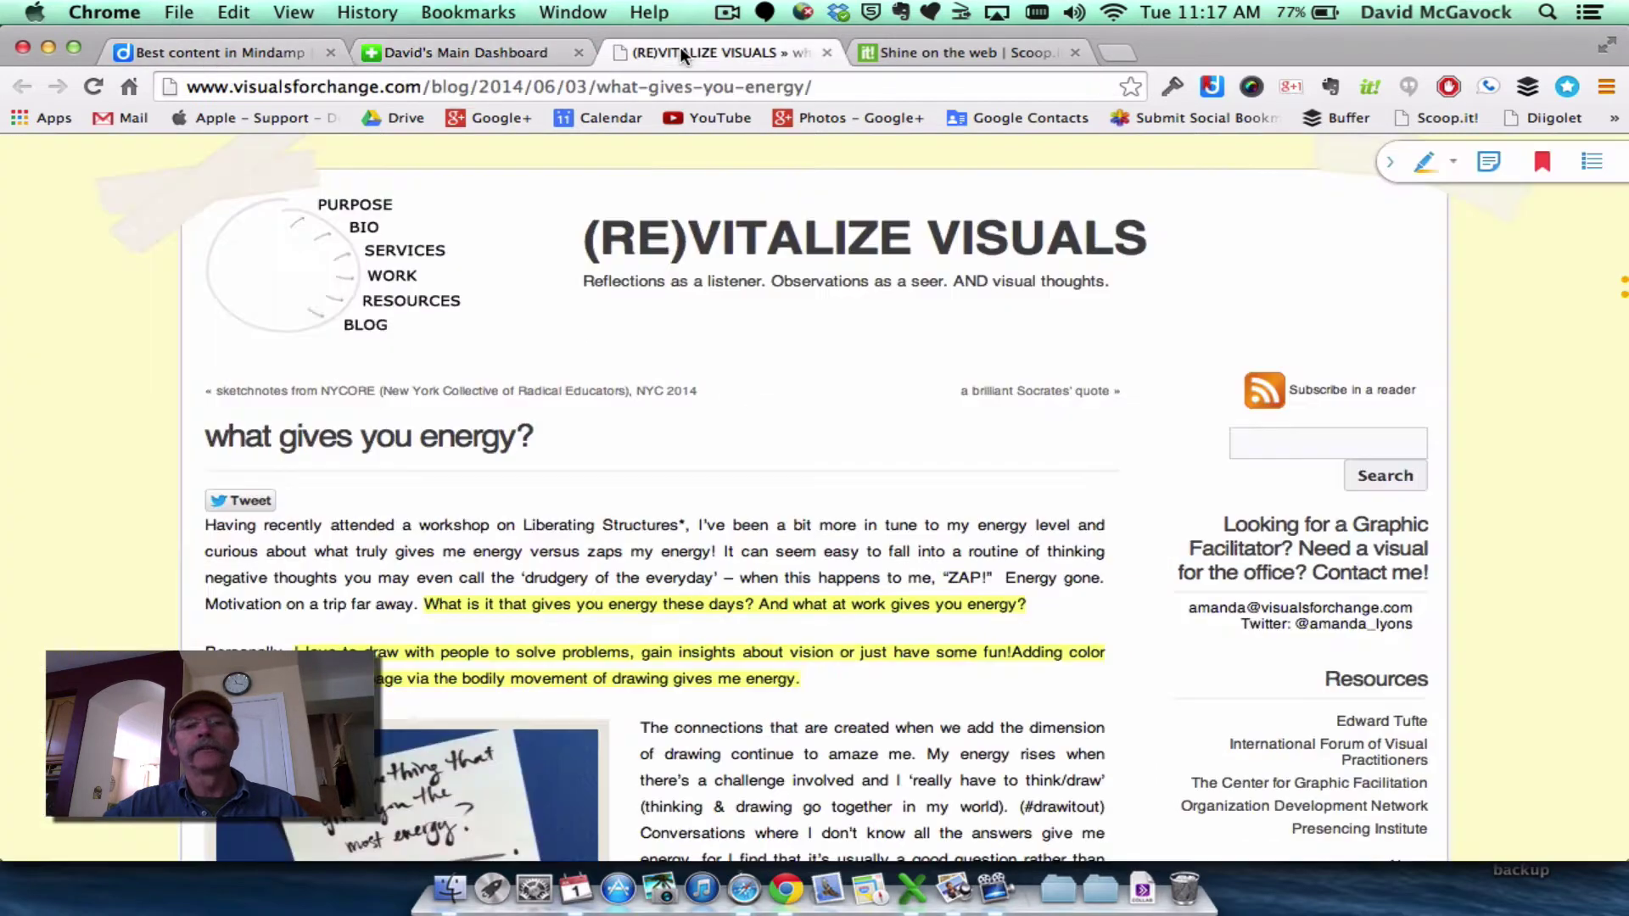
scroll(1539, 424, down, 2)
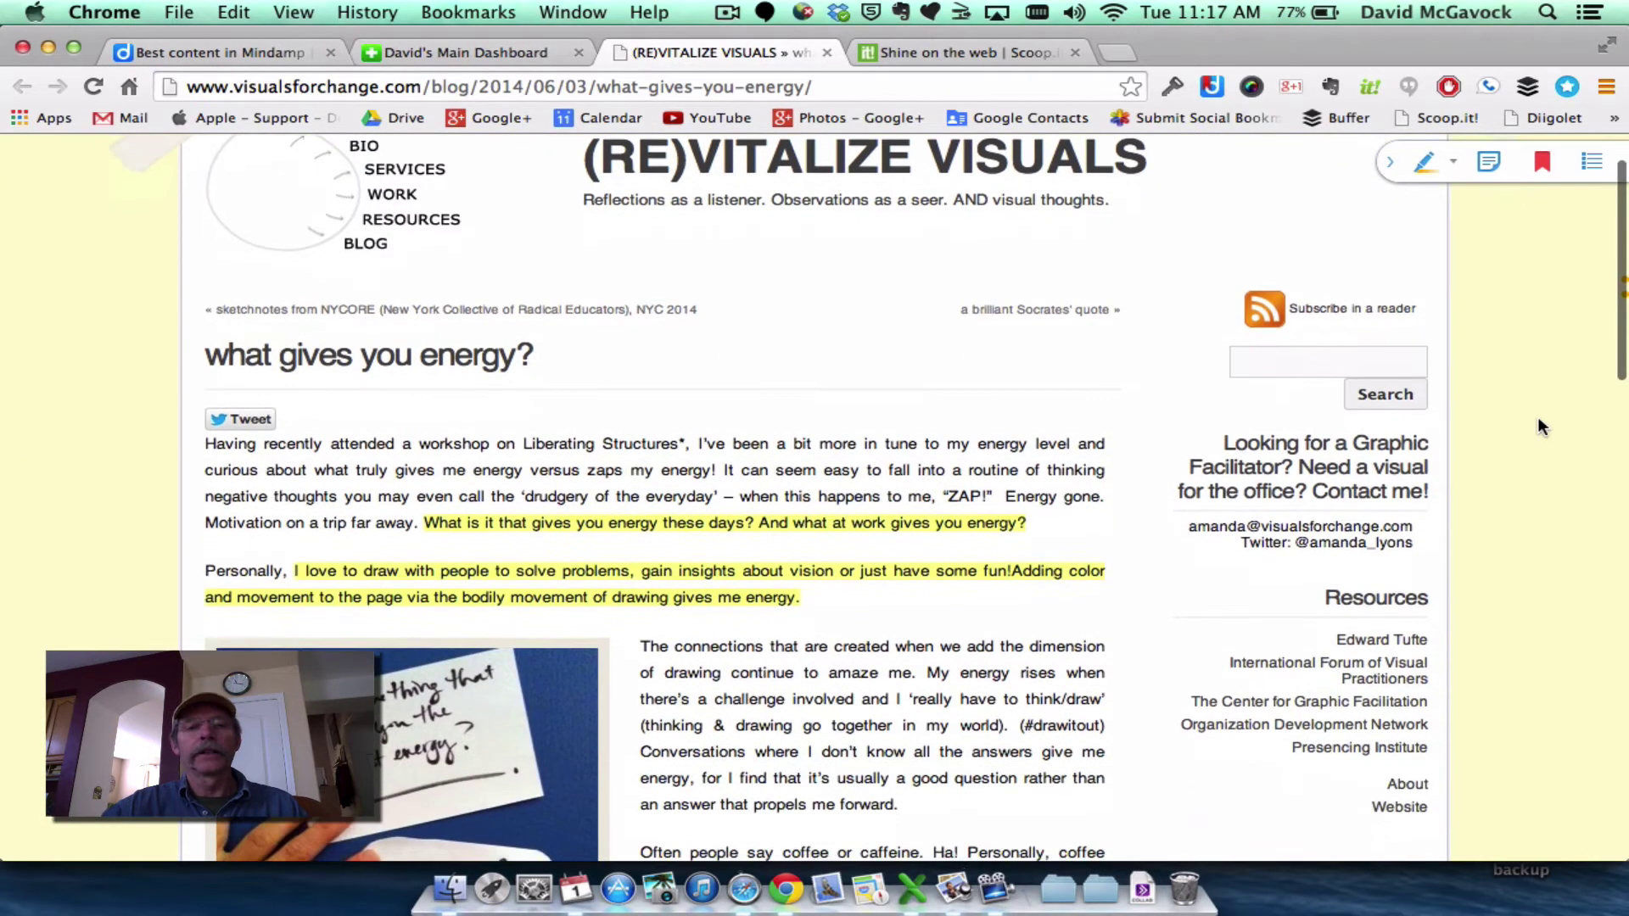
scroll(1537, 415, down, 2)
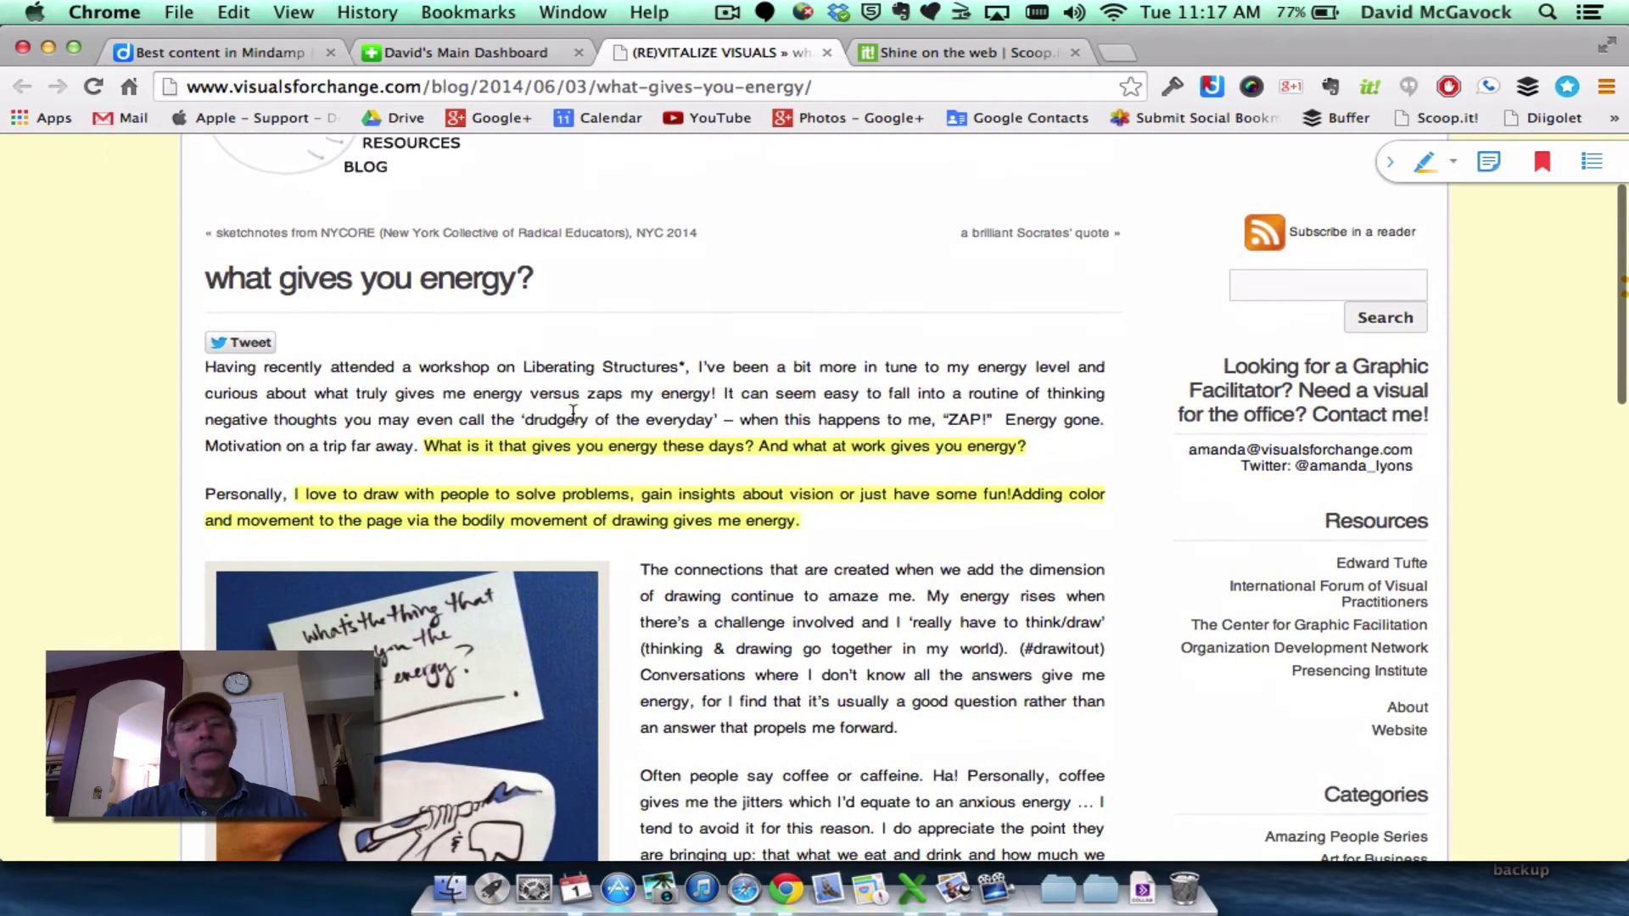
scroll(848, 458, down, 4)
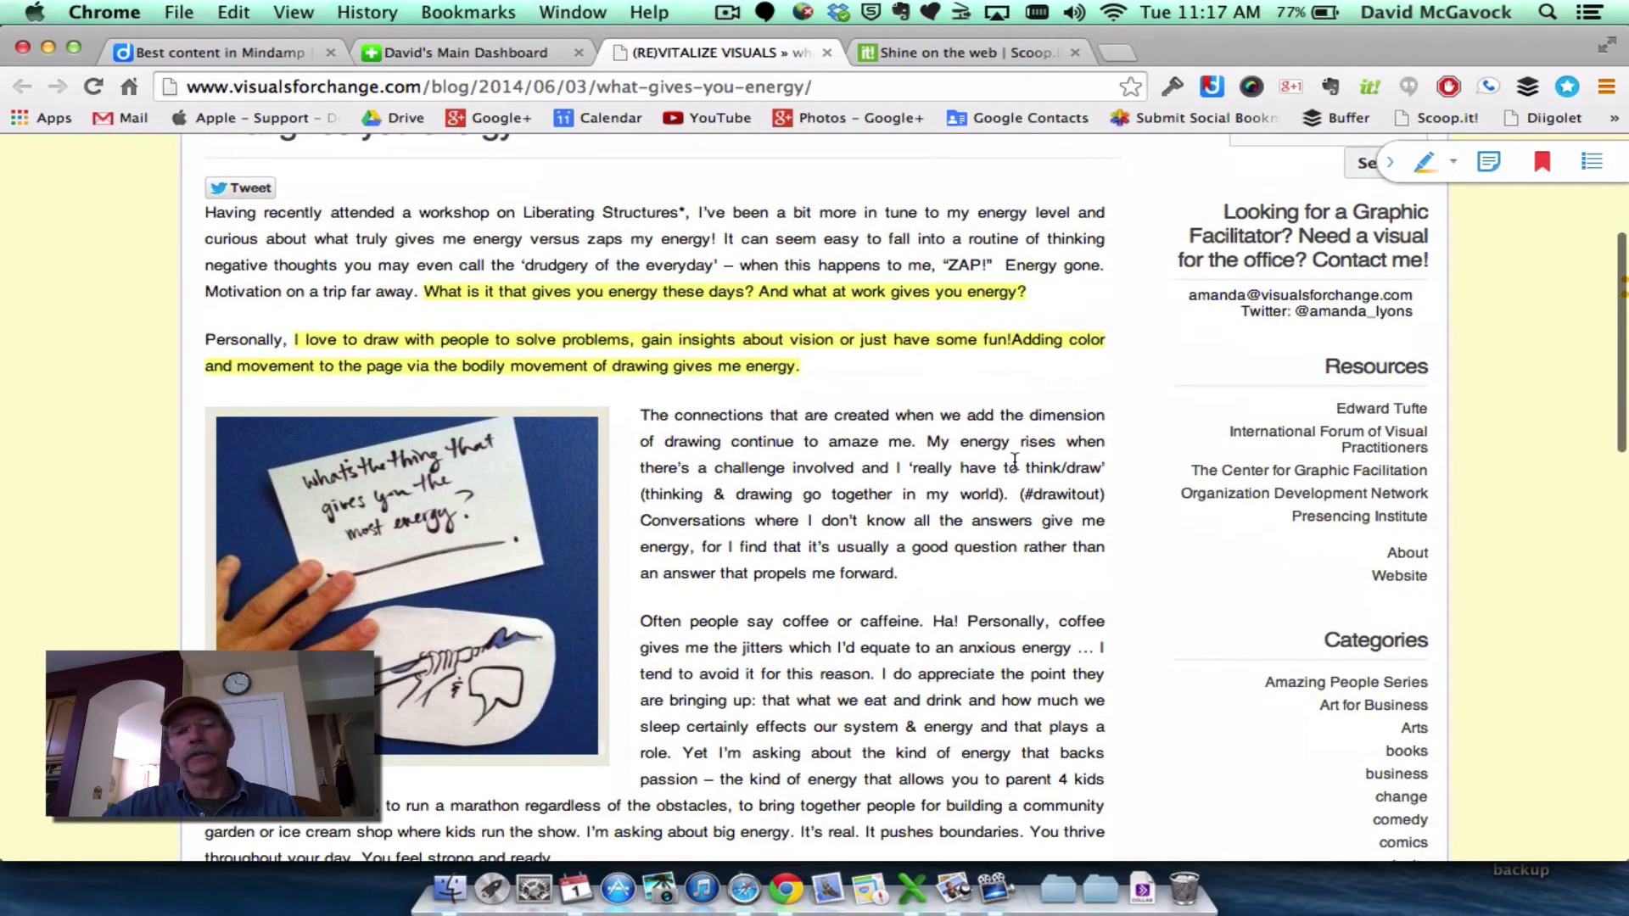
scroll(1013, 460, up, 5)
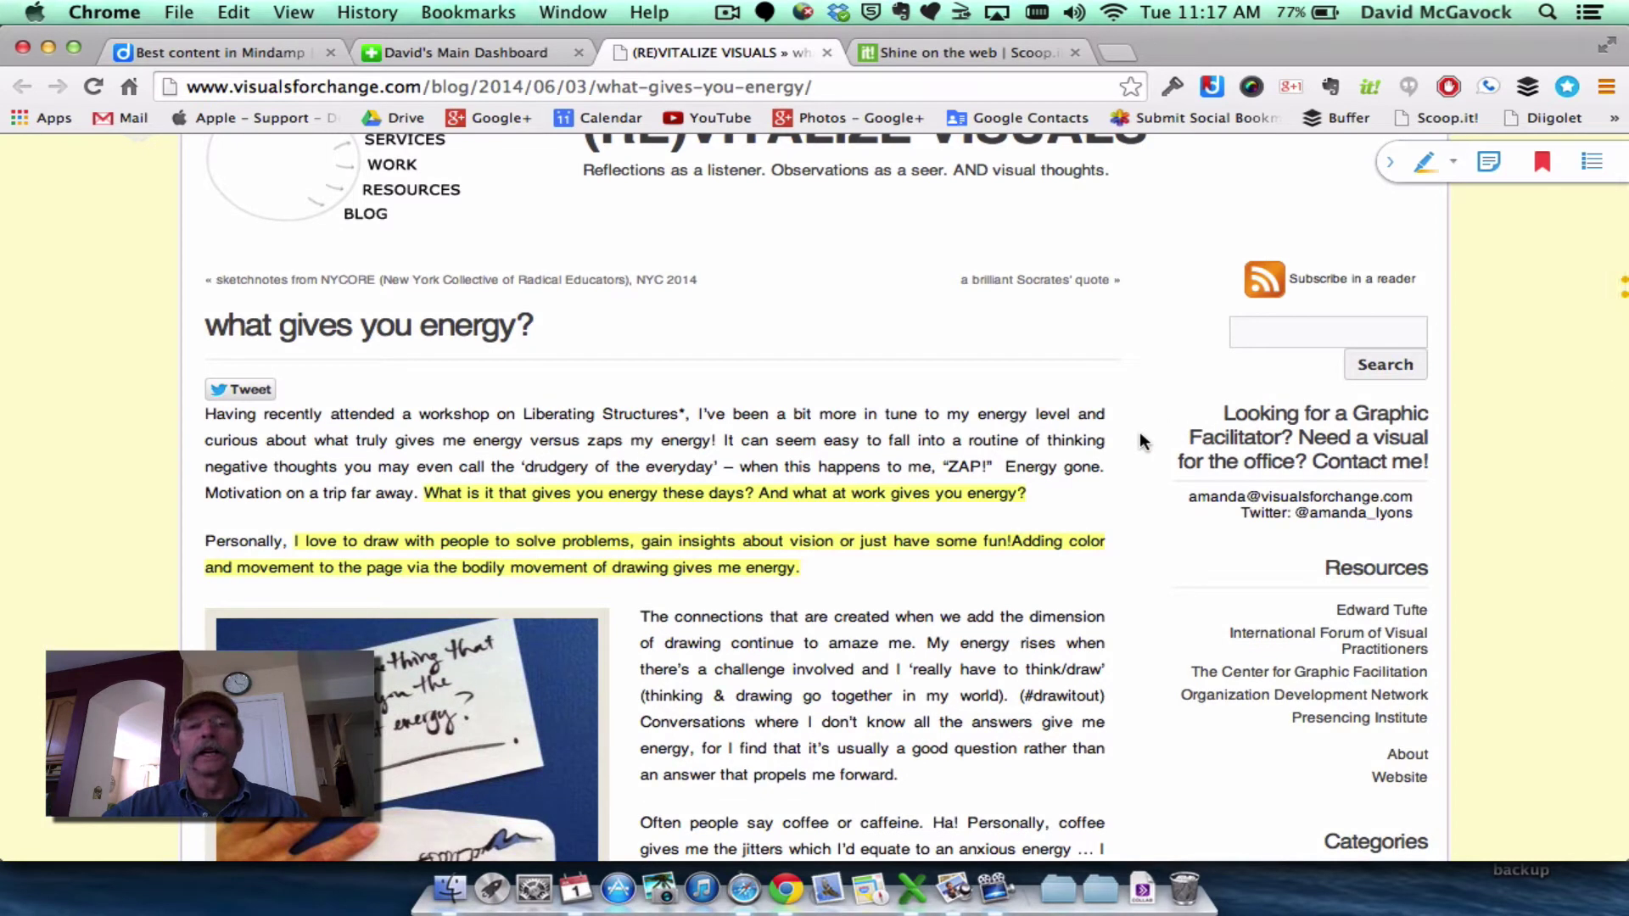
scroll(1139, 434, up, 1)
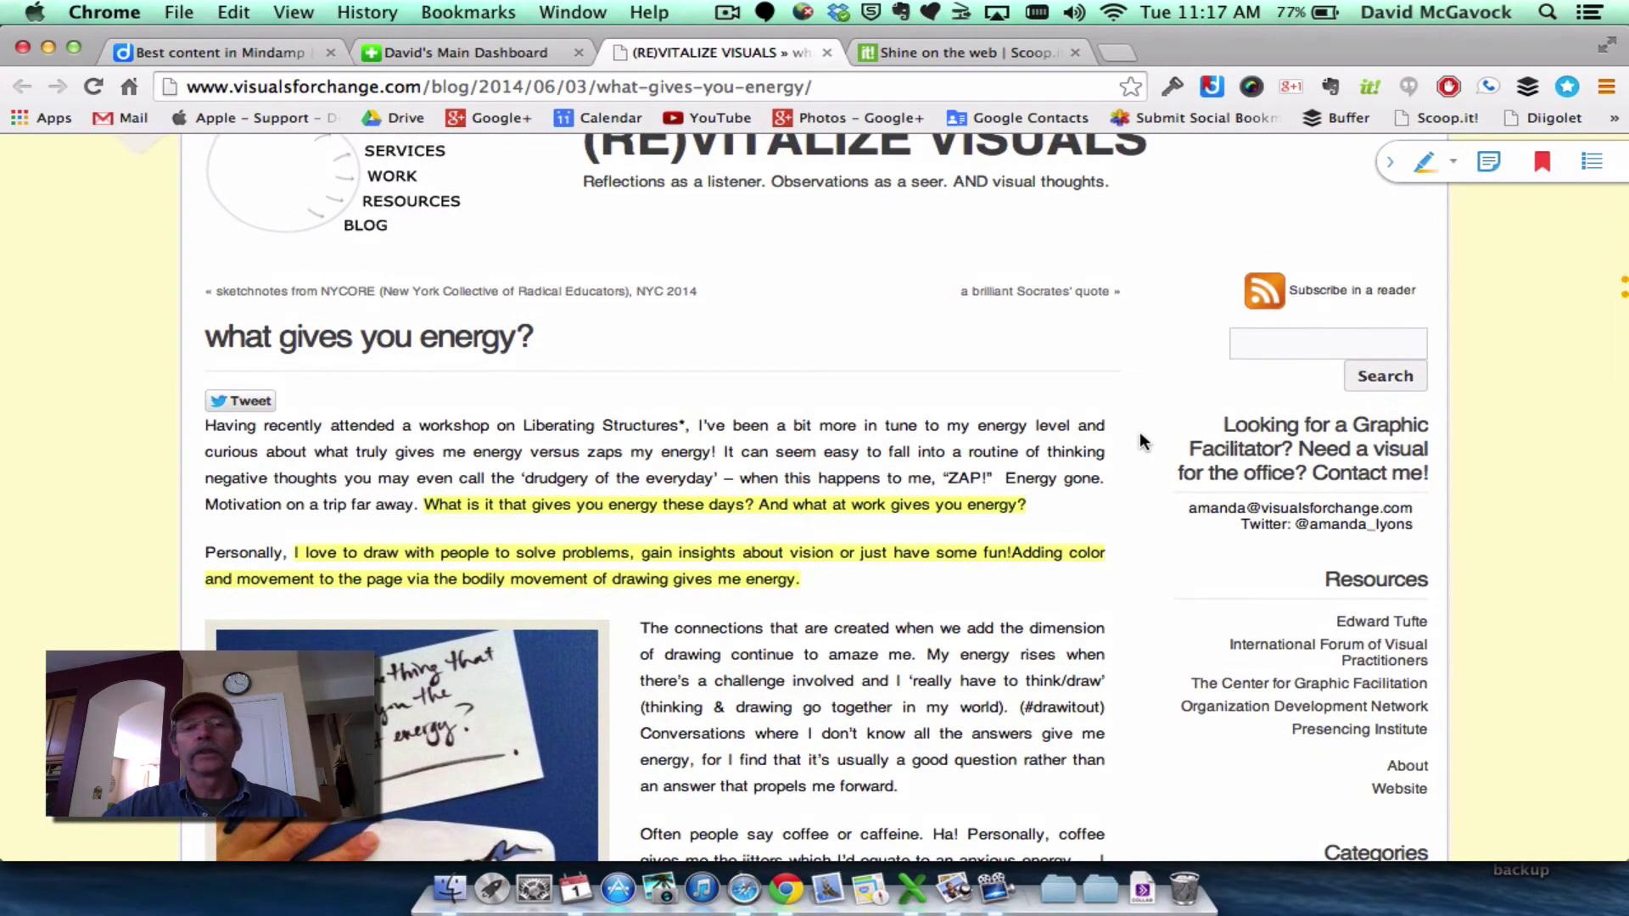
scroll(1139, 434, up, 1)
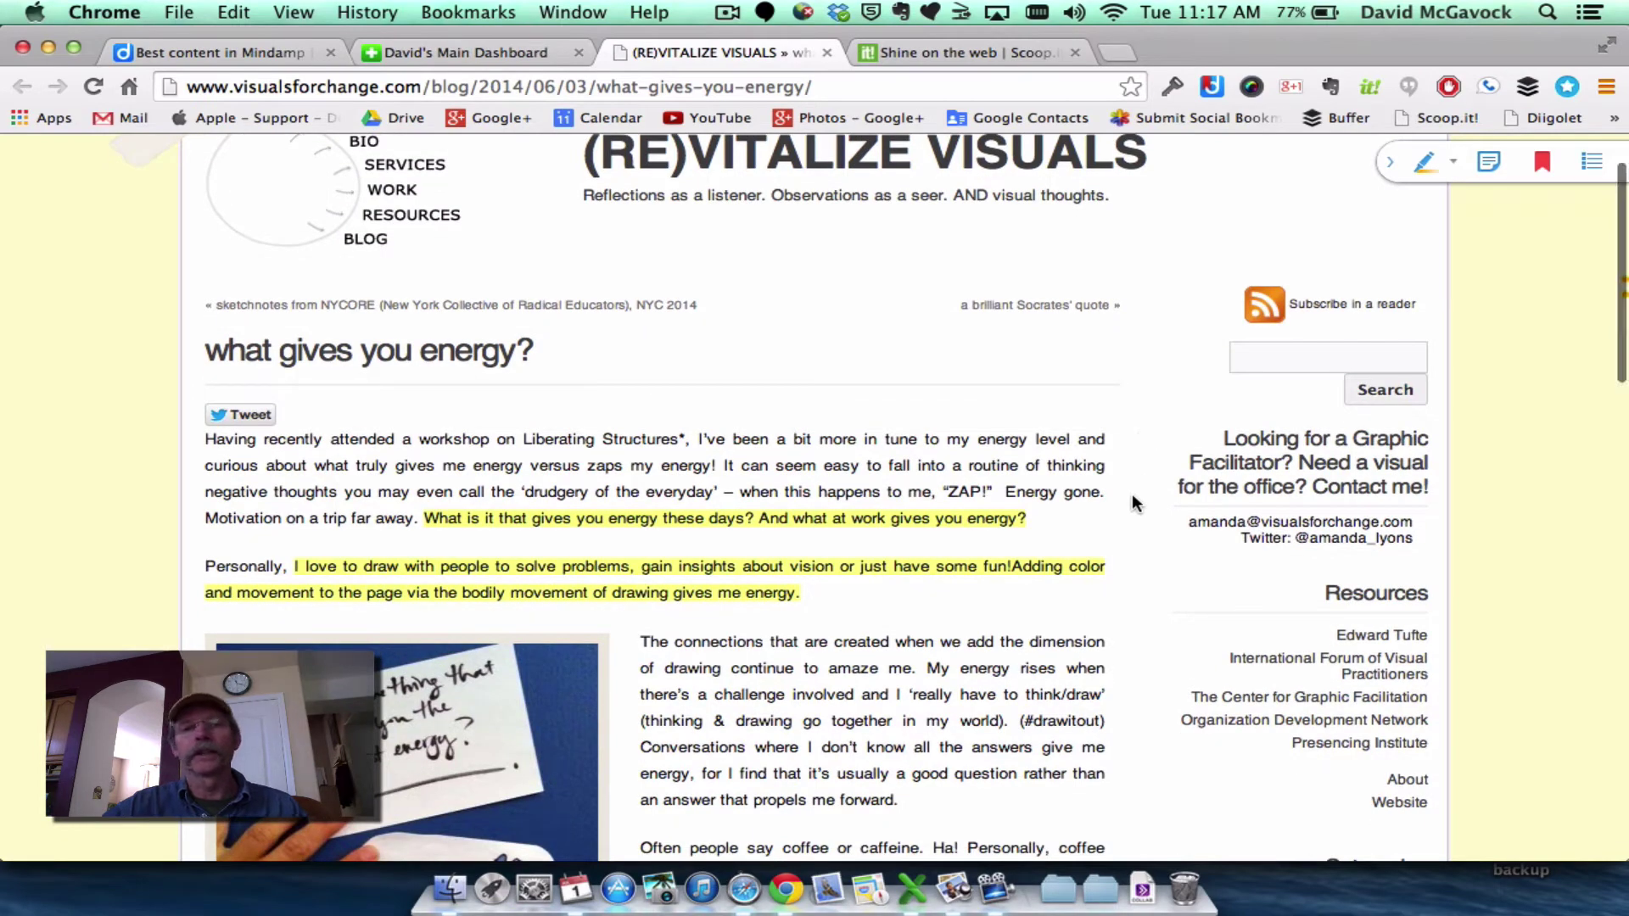
scroll(1133, 502, down, 5)
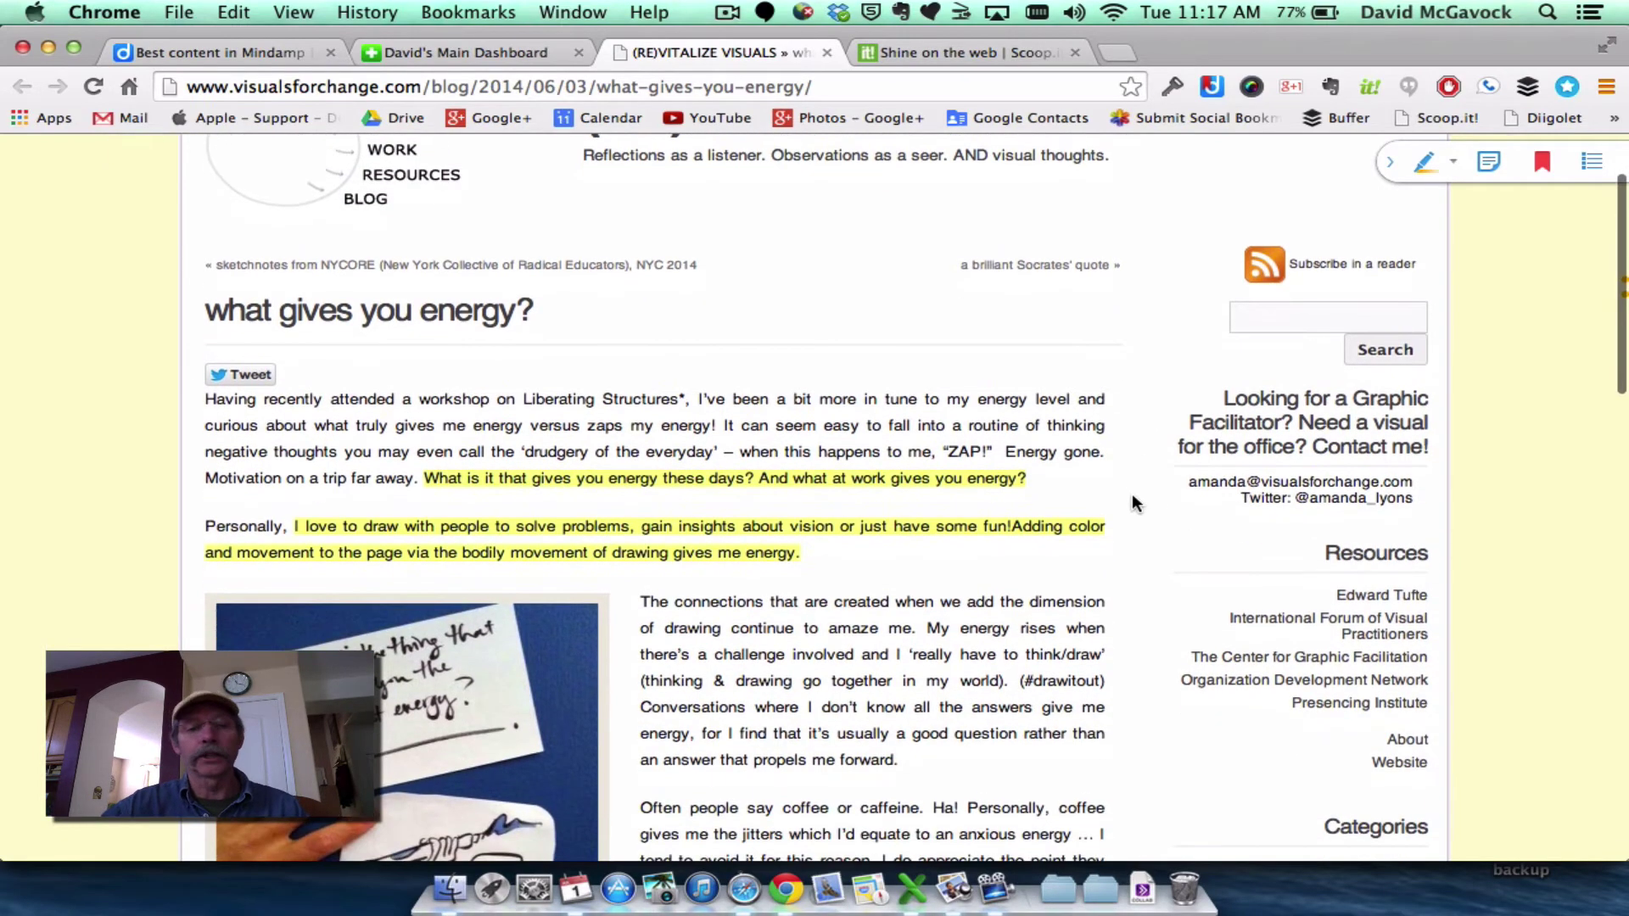
scroll(1134, 502, up, 4)
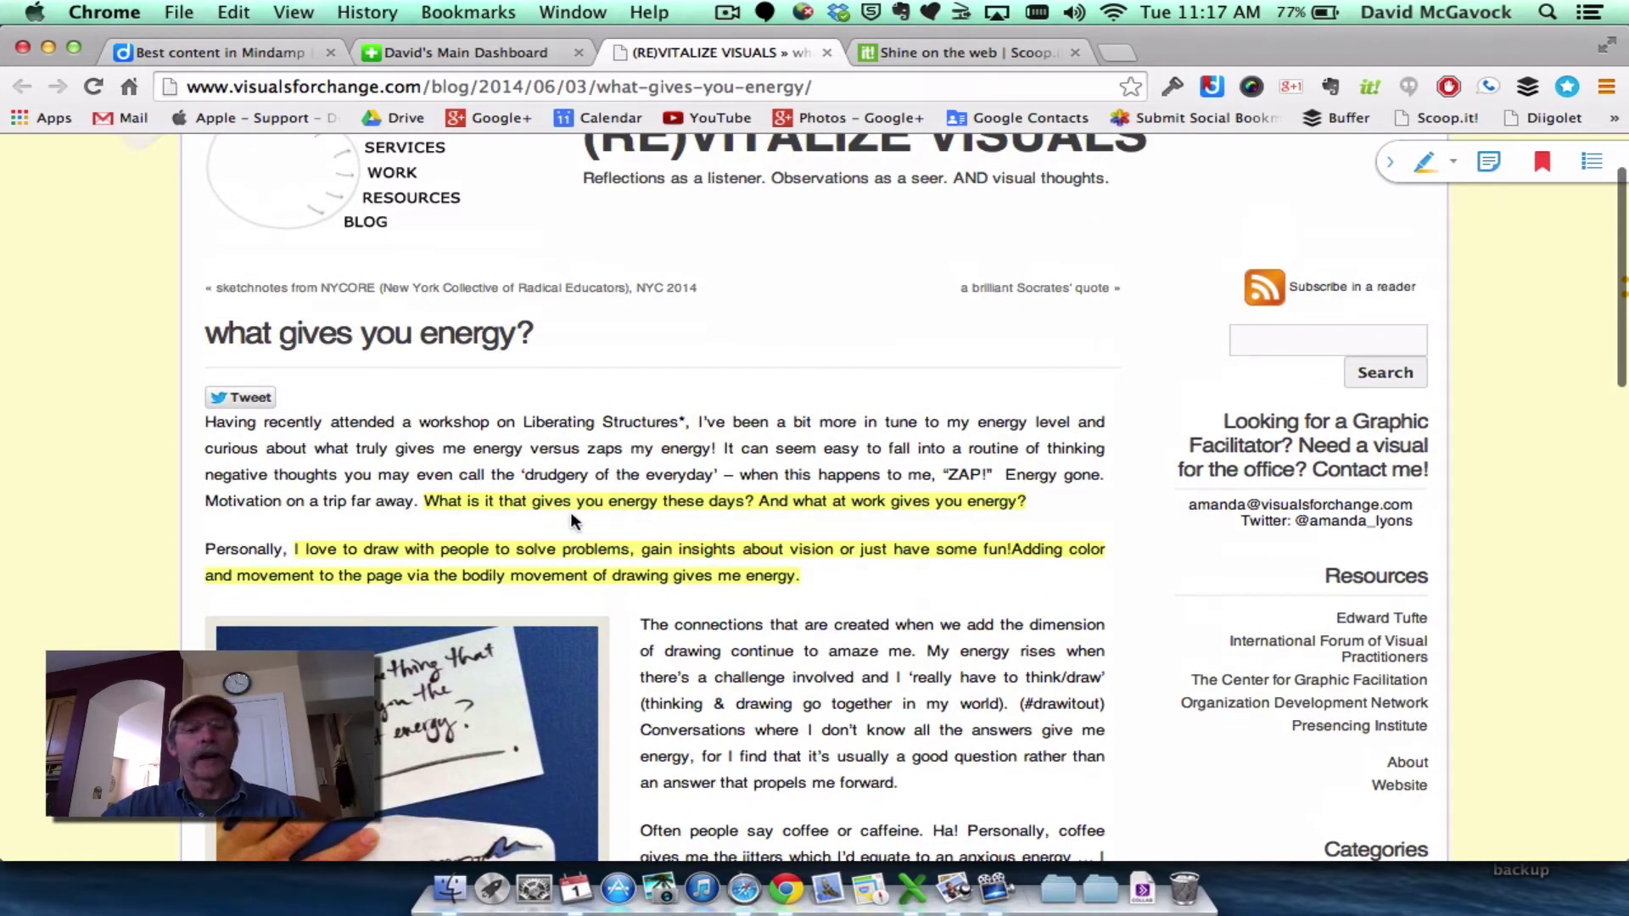
mouse_move(561, 501)
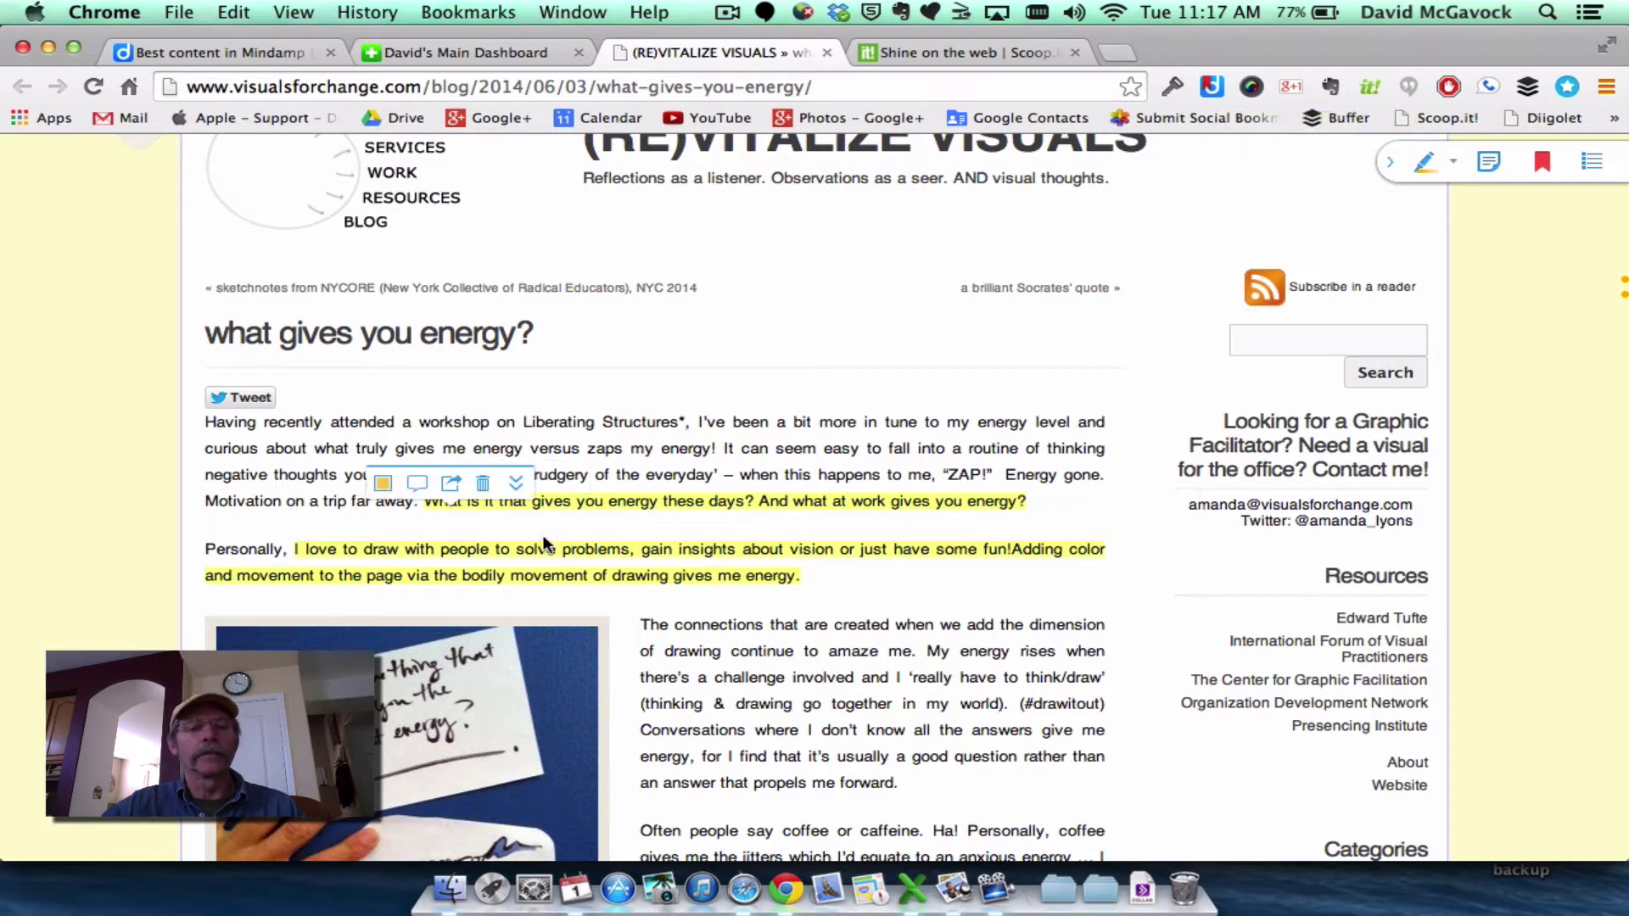
scroll(855, 536, down, 2)
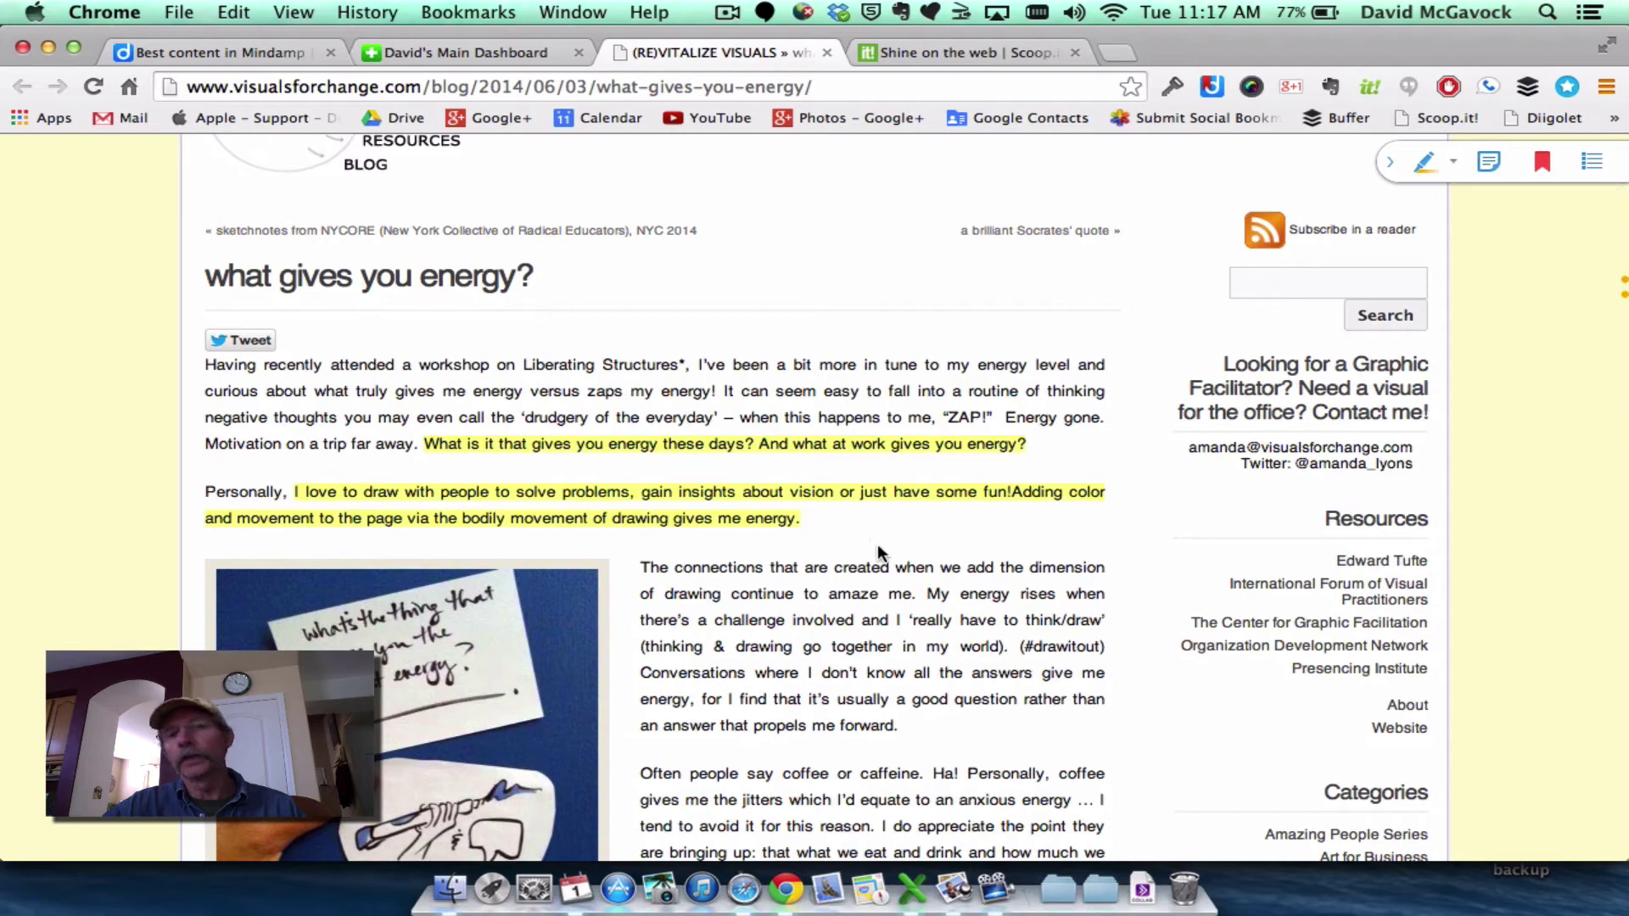
scroll(915, 585, down, 2)
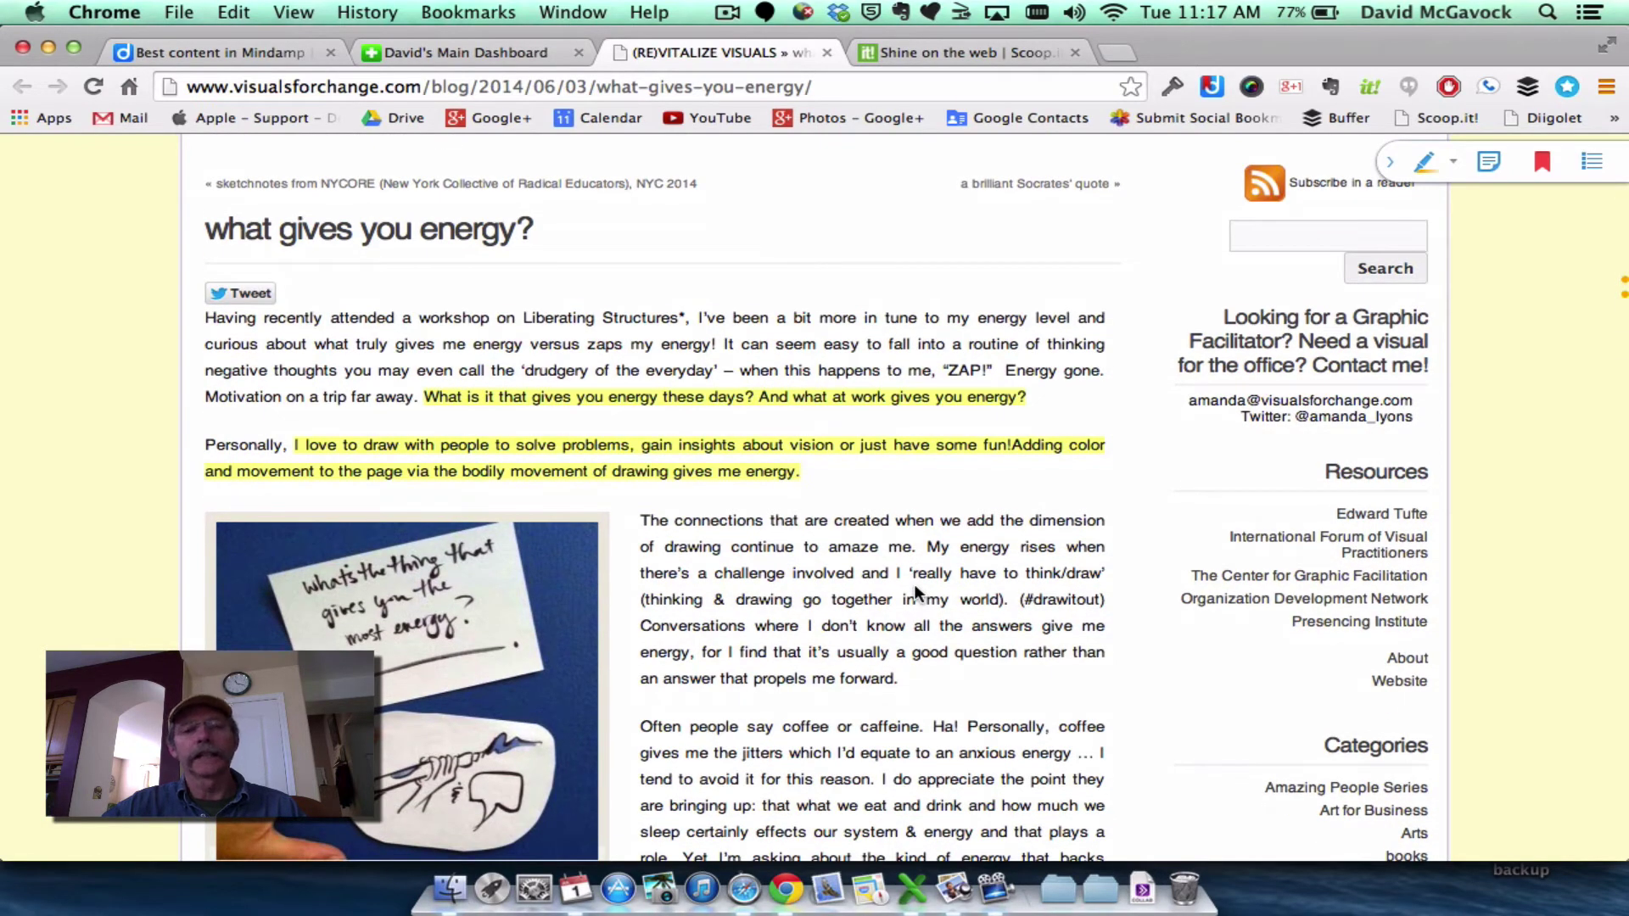
scroll(914, 583, down, 1)
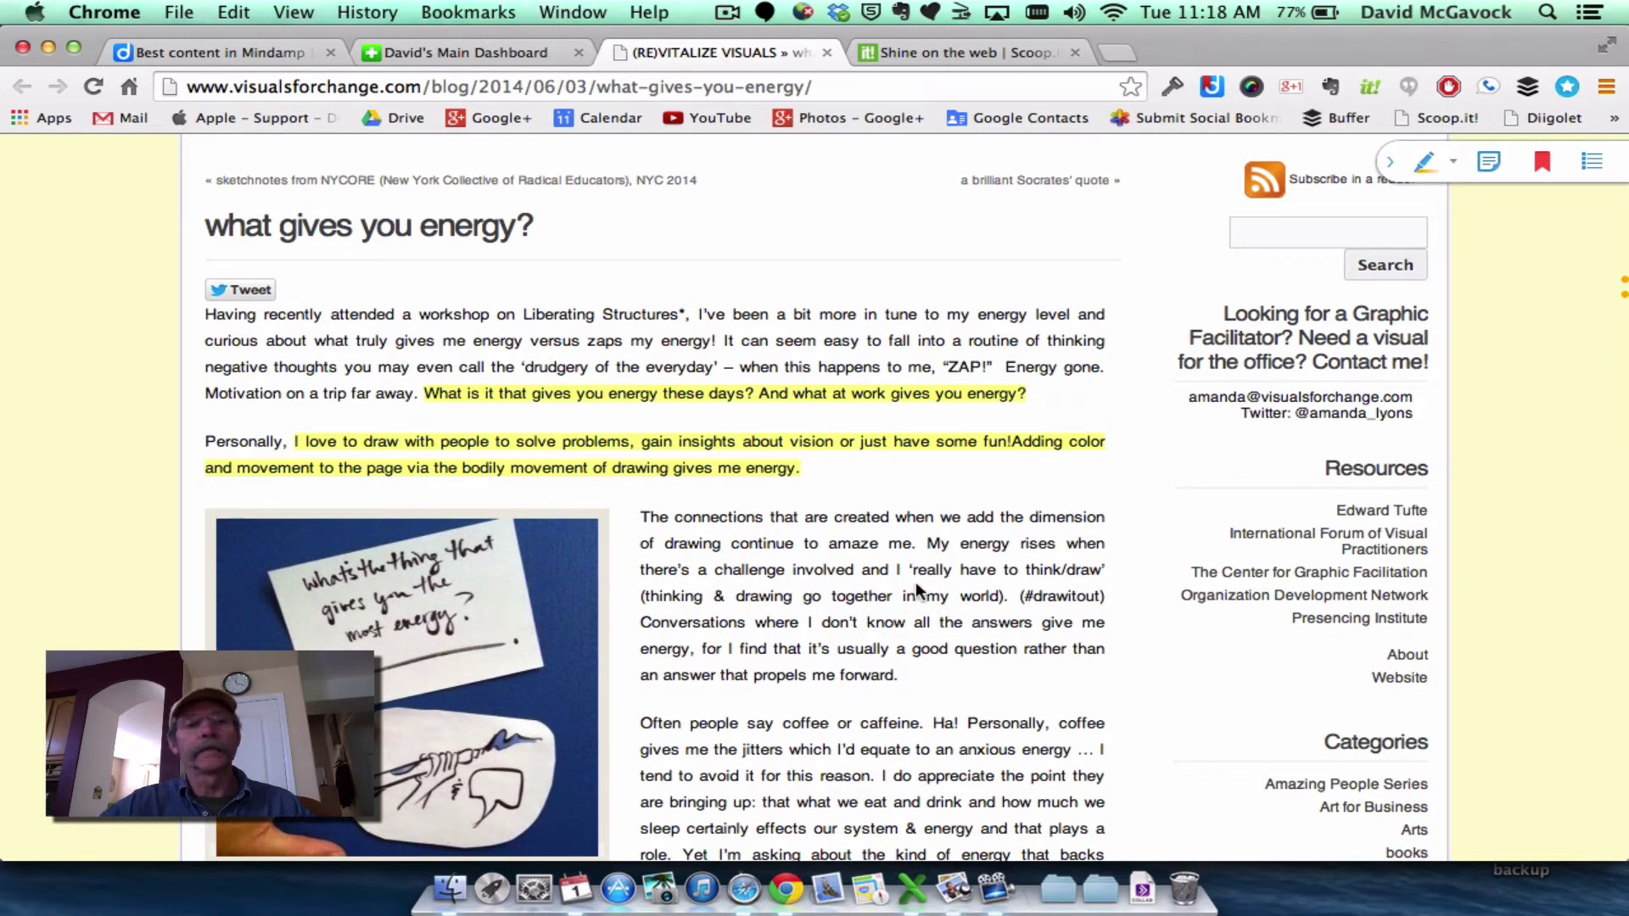
scroll(1022, 535, down, 4)
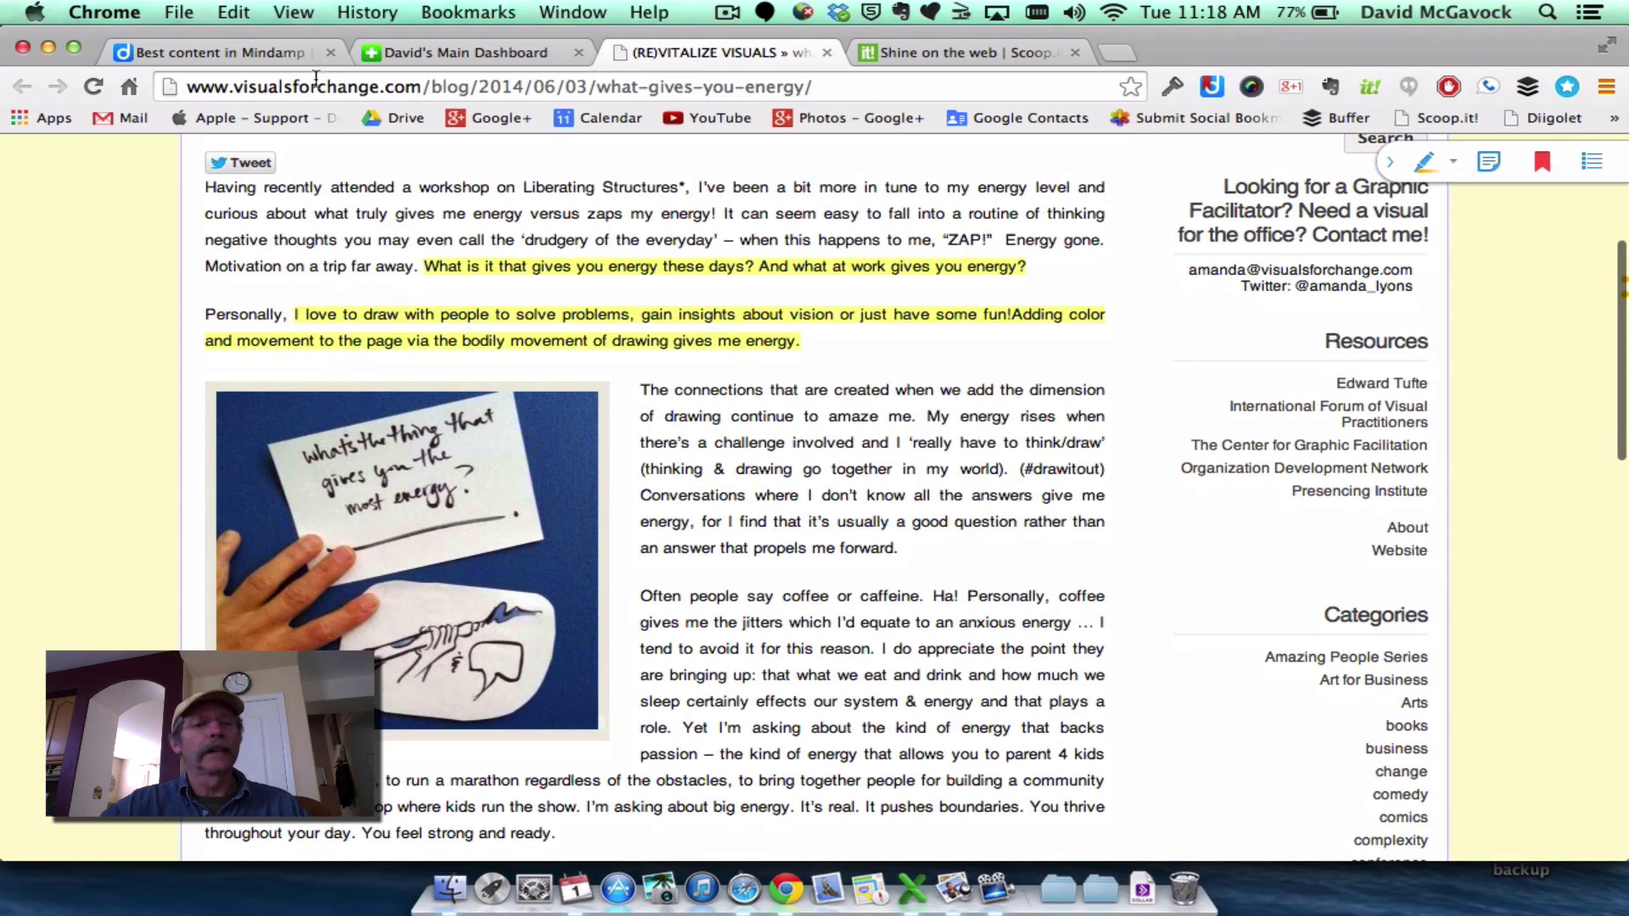
- From the Mindamp group page, review the saved post's six tags and two highlights in My Library
click(226, 51)
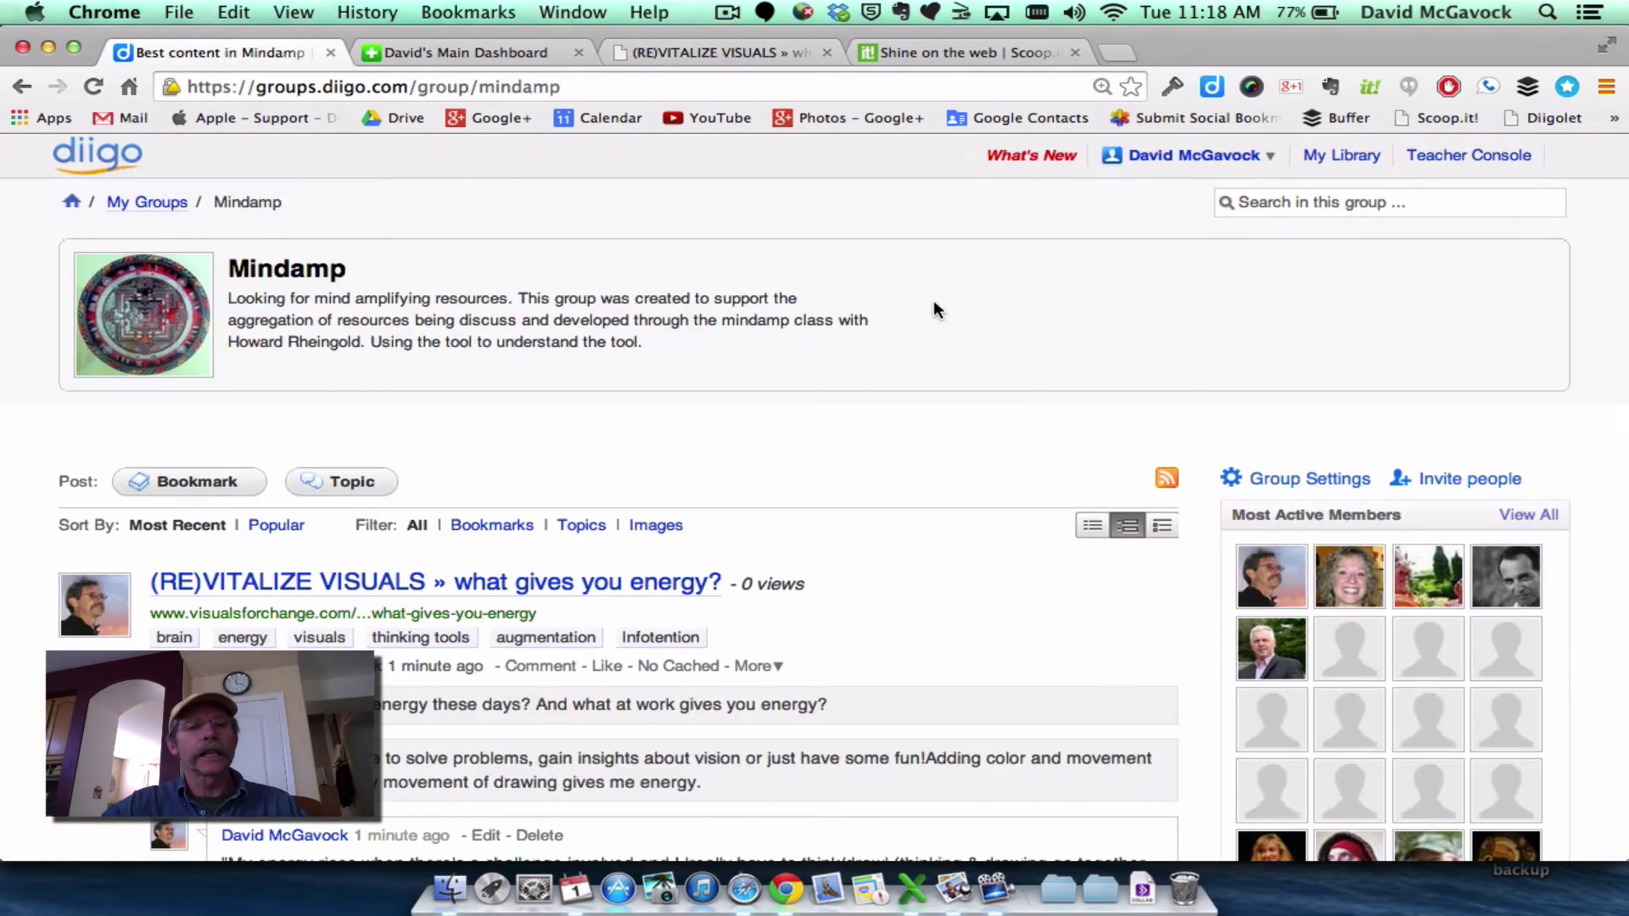
scroll(214, 167, up, 1)
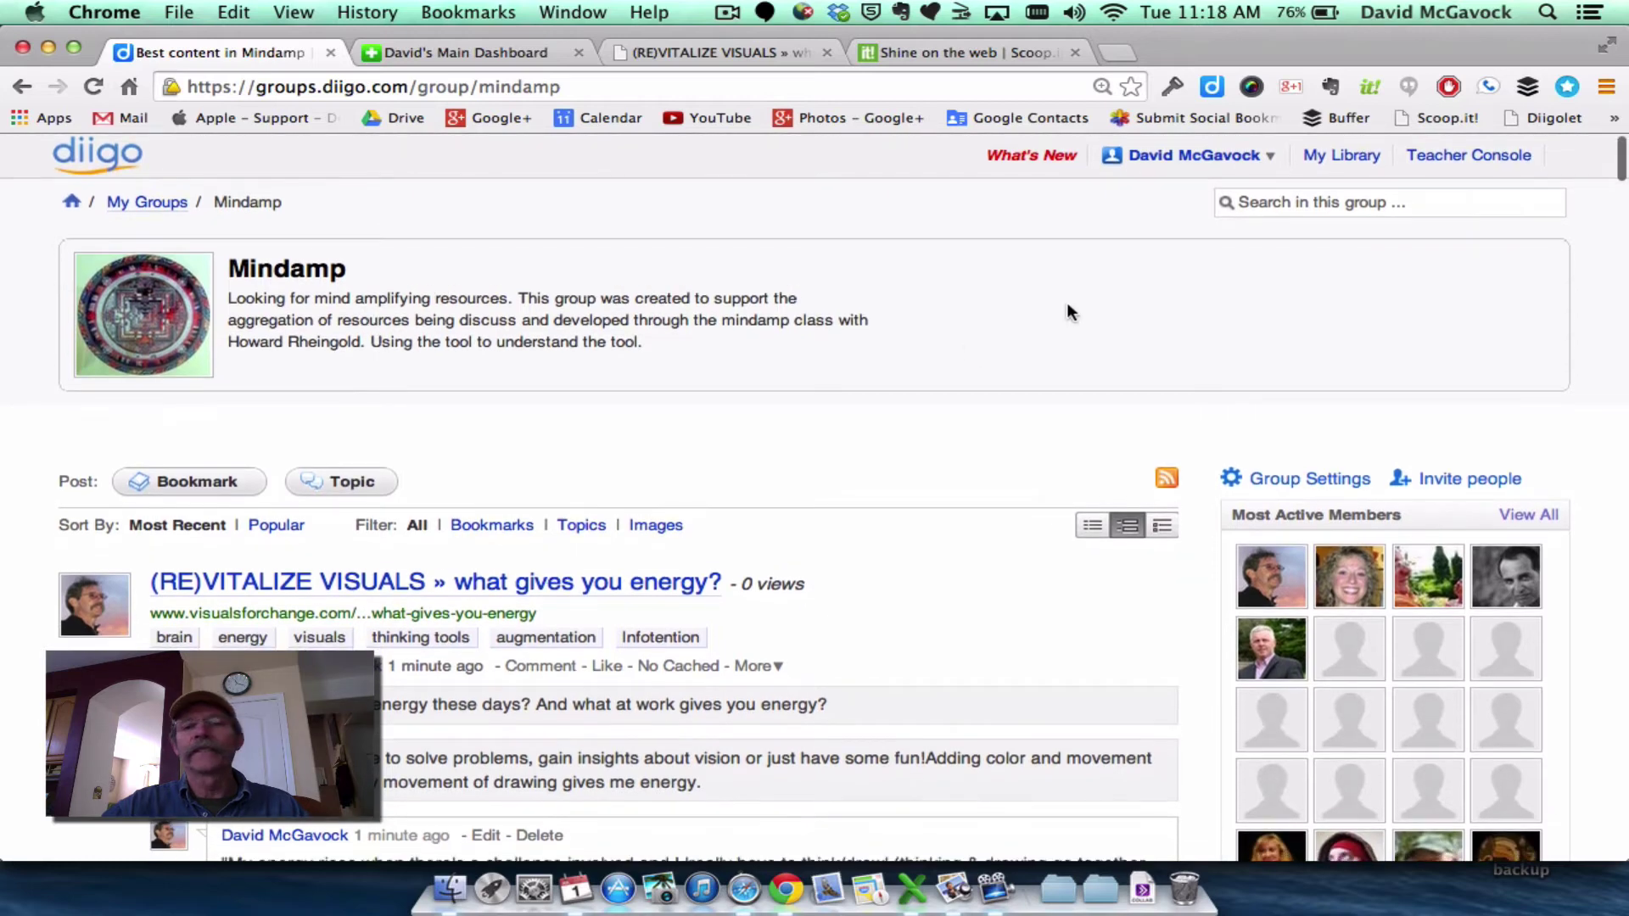
click(1228, 156)
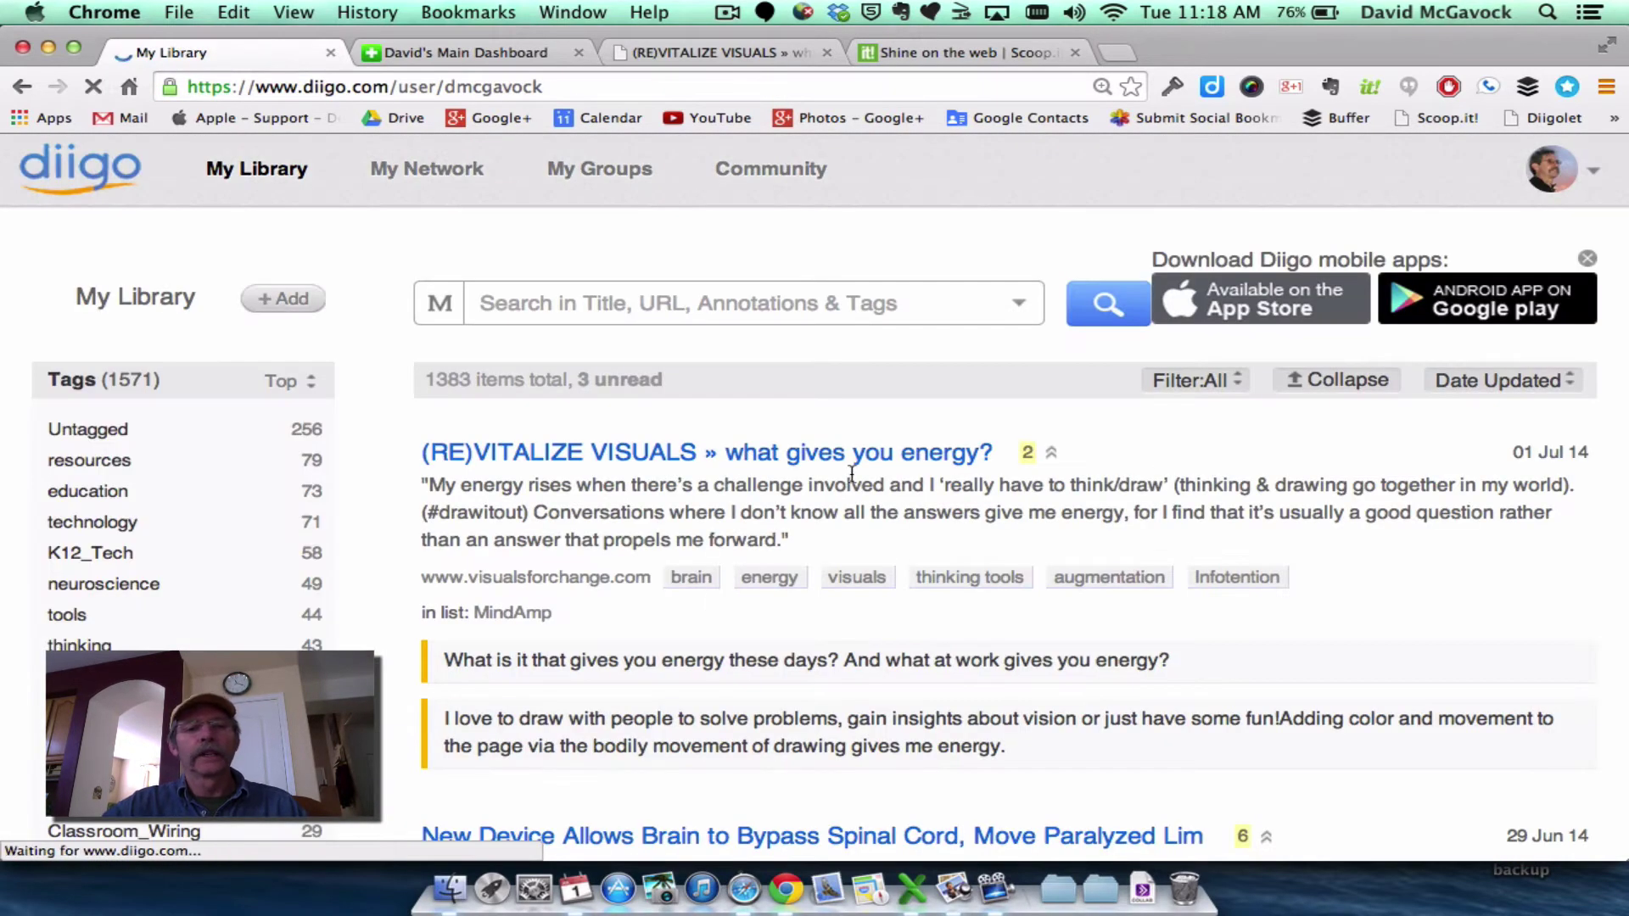
scroll(1028, 490, down, 3)
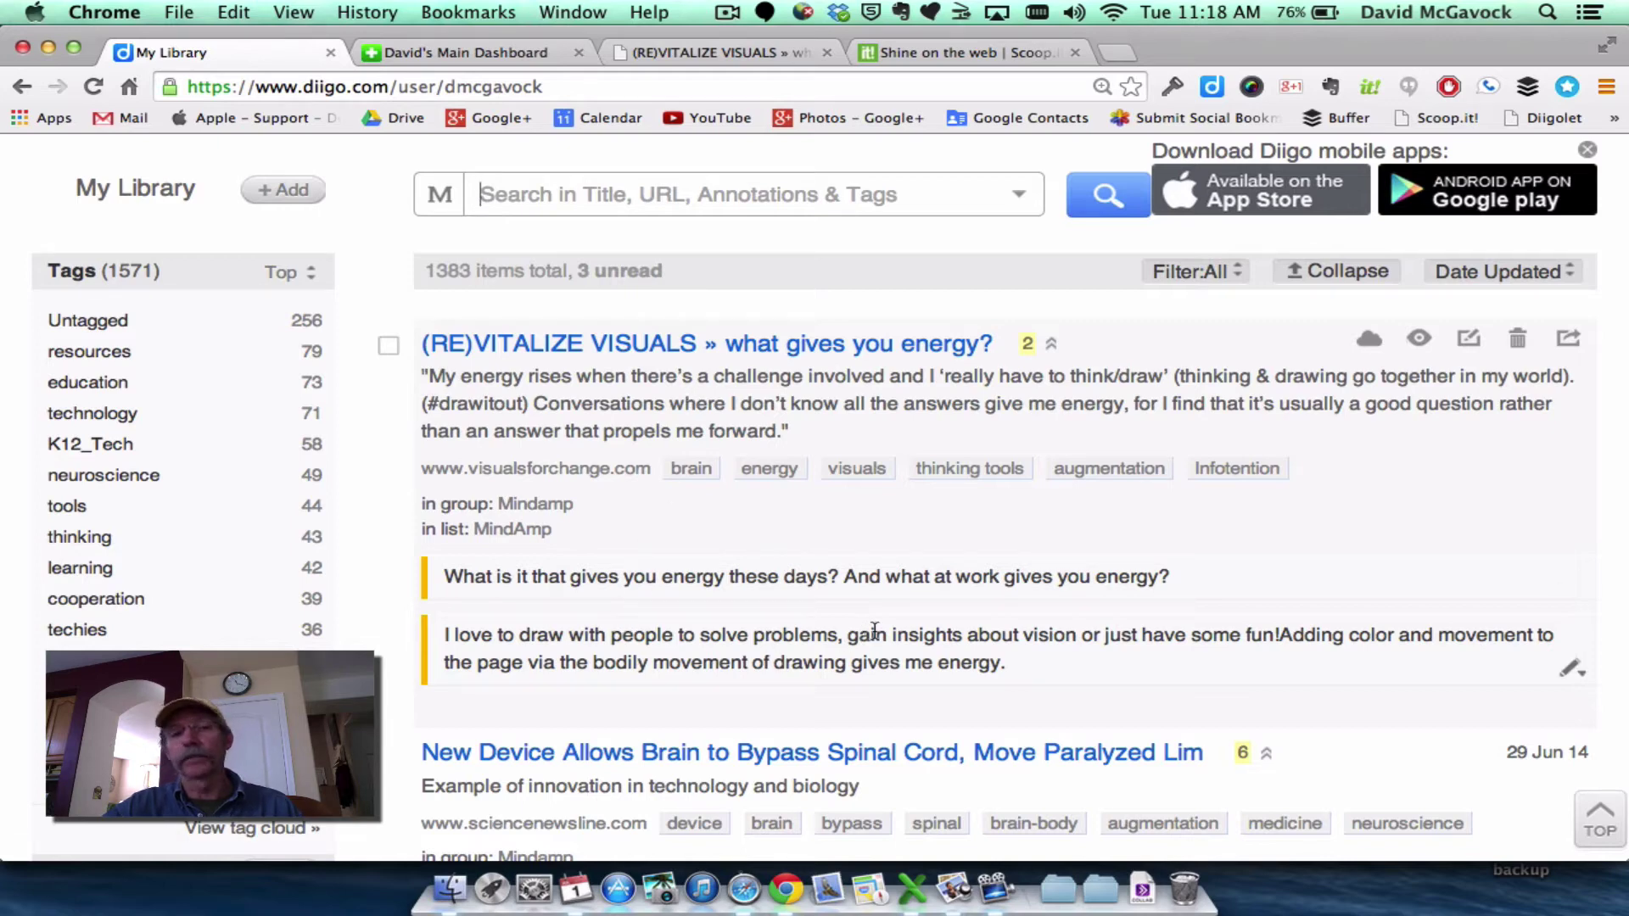
scroll(1072, 505, up, 3)
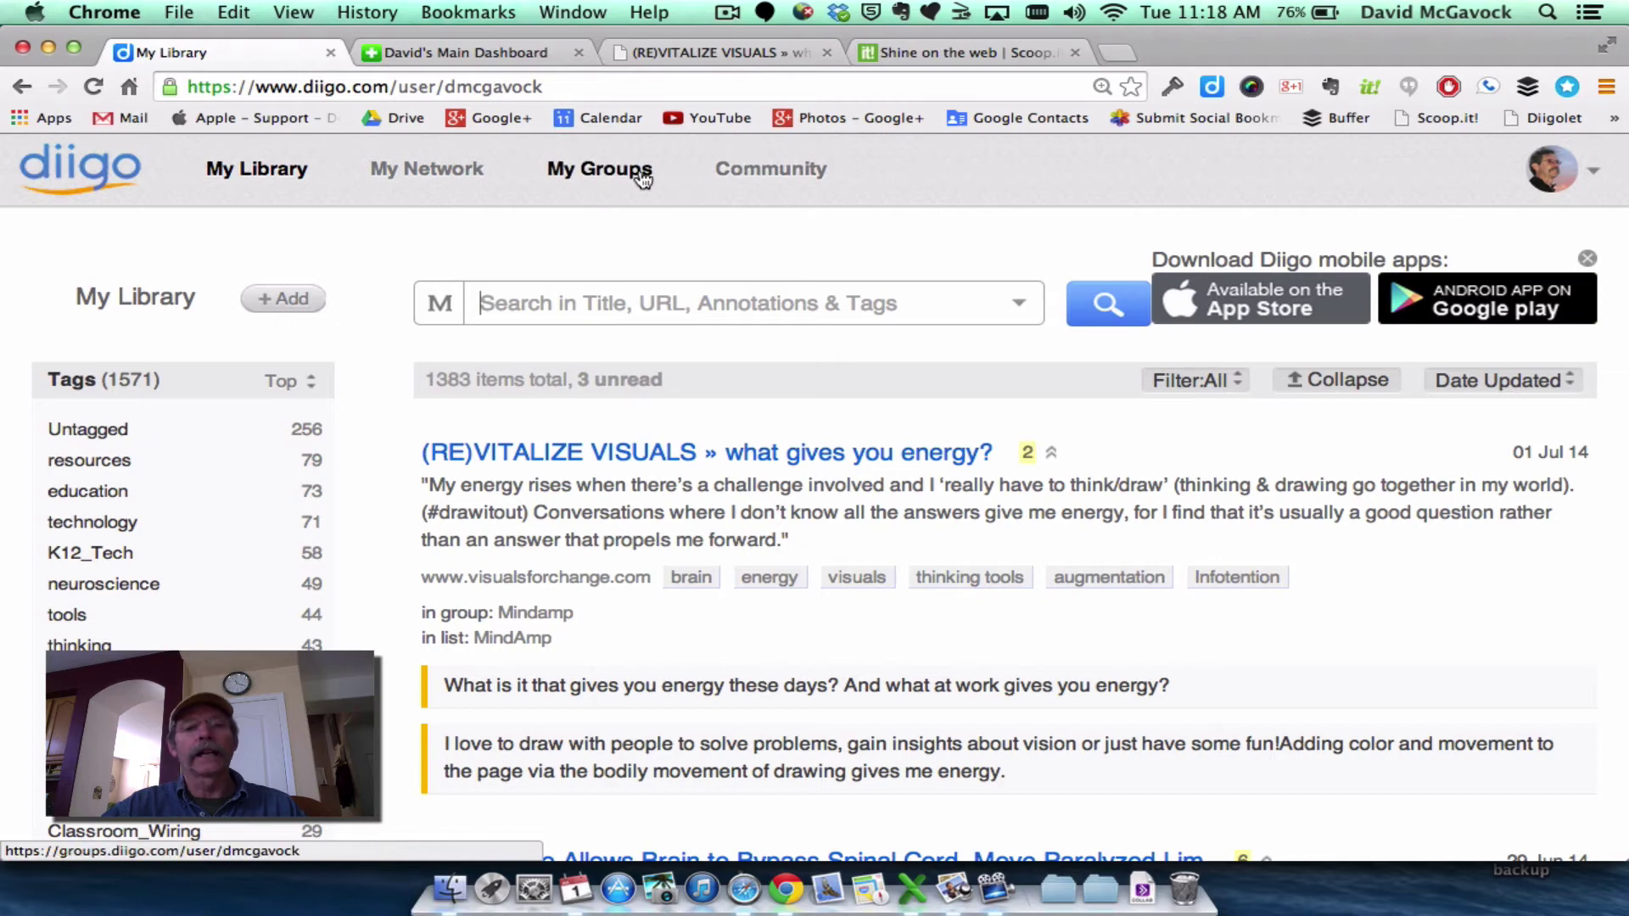
click(23, 87)
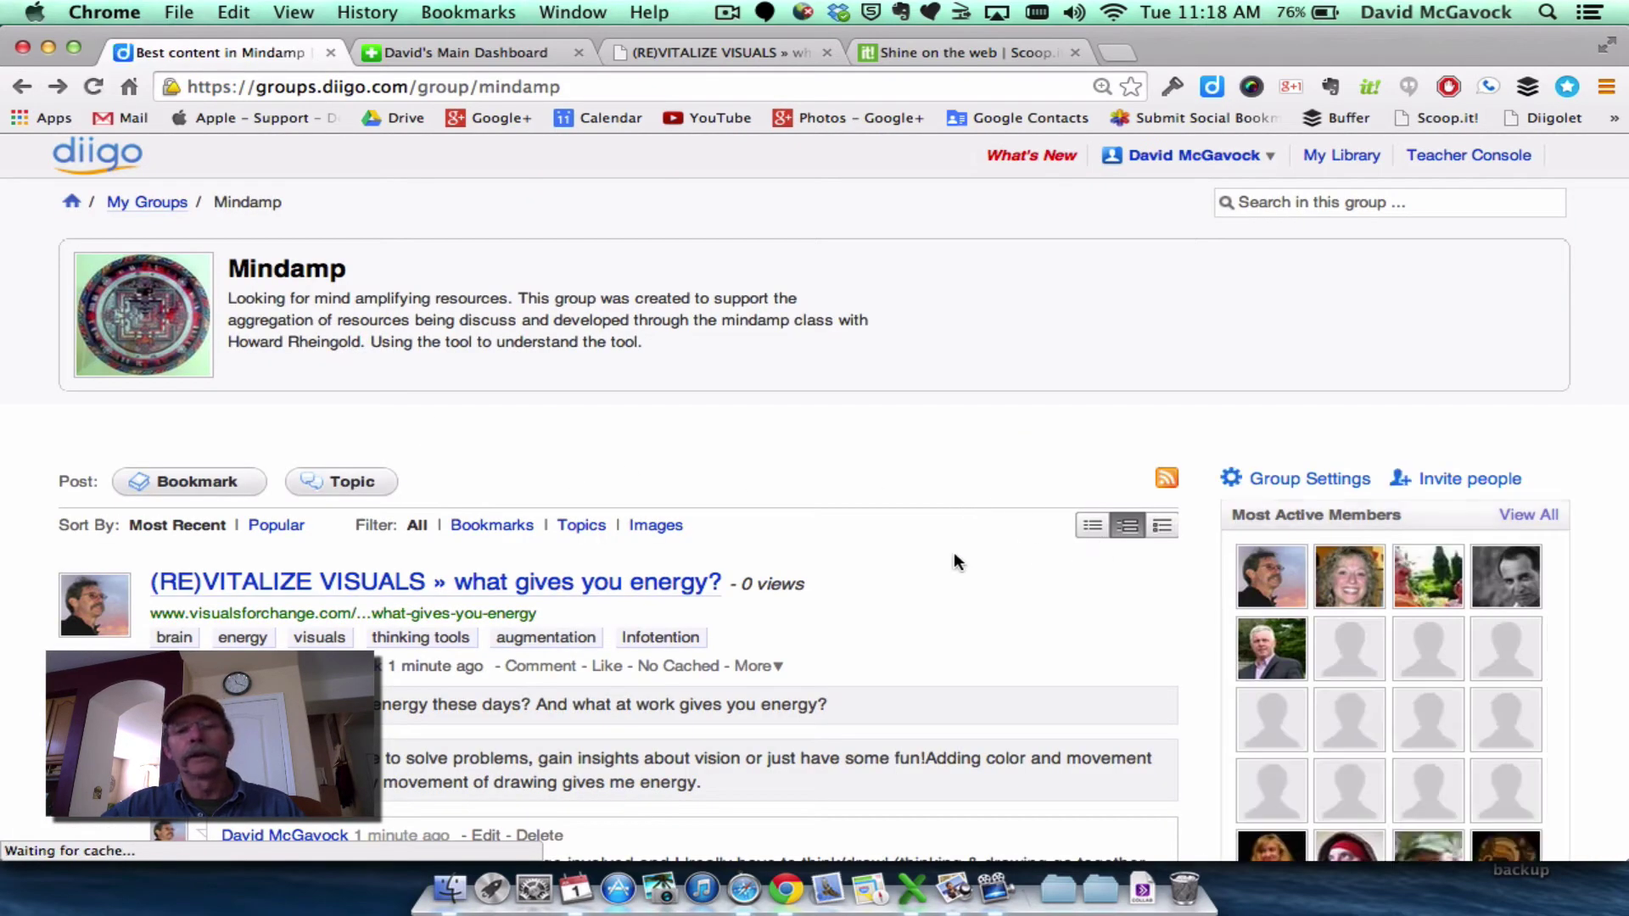
scroll(953, 554, down, 5)
scroll(954, 553, up, 4)
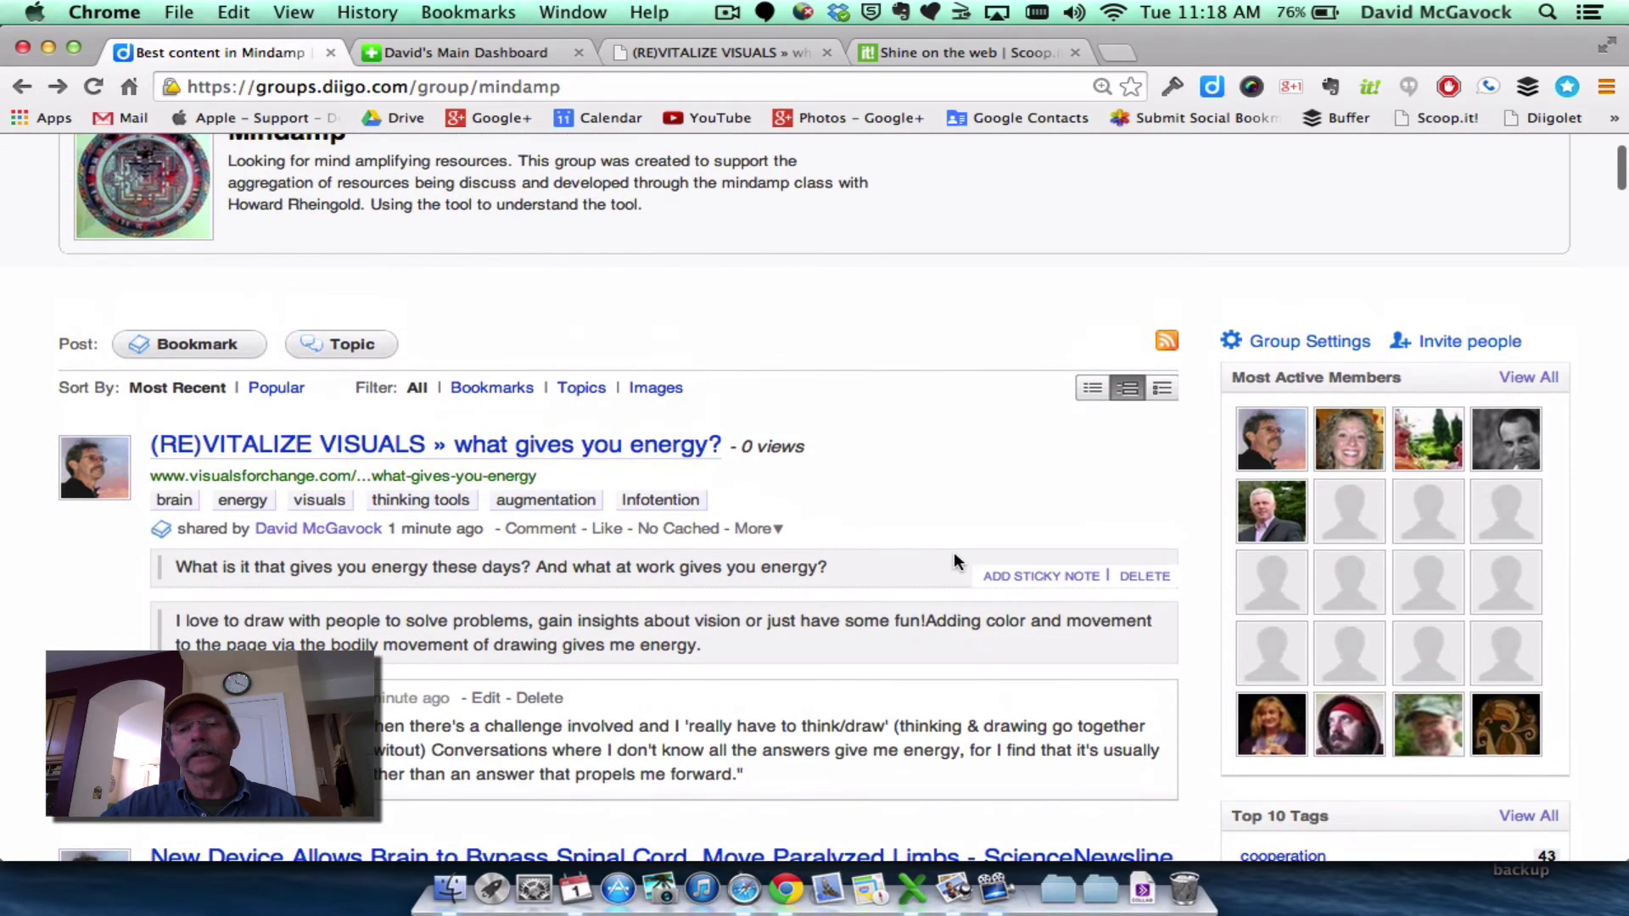
scroll(953, 562, up, 2)
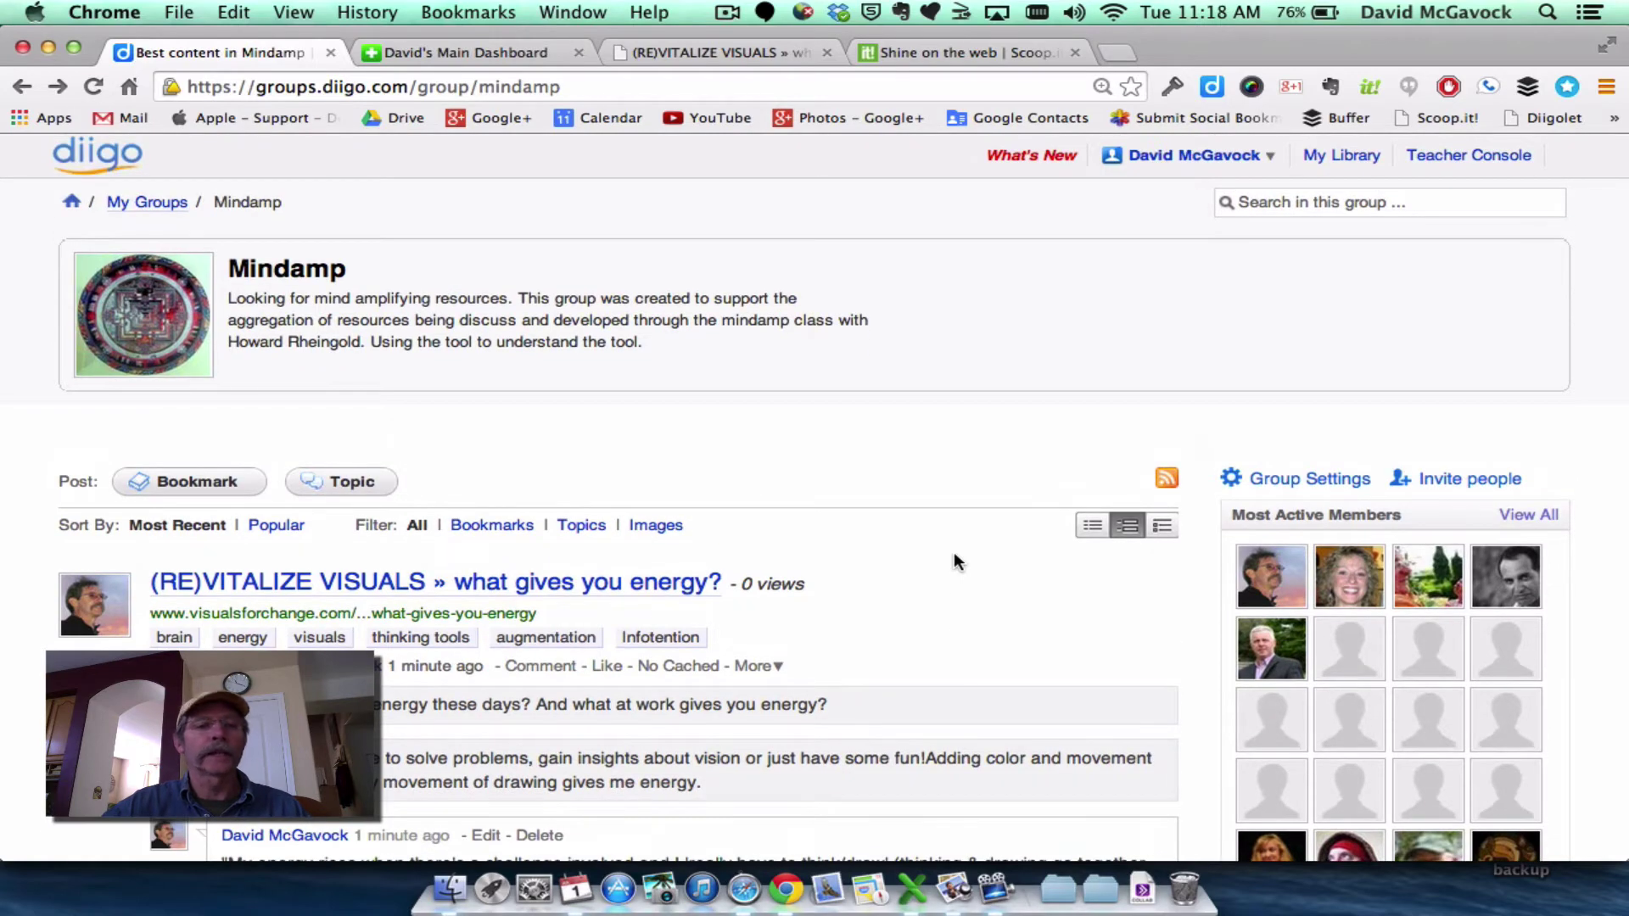
scroll(953, 561, down, 1)
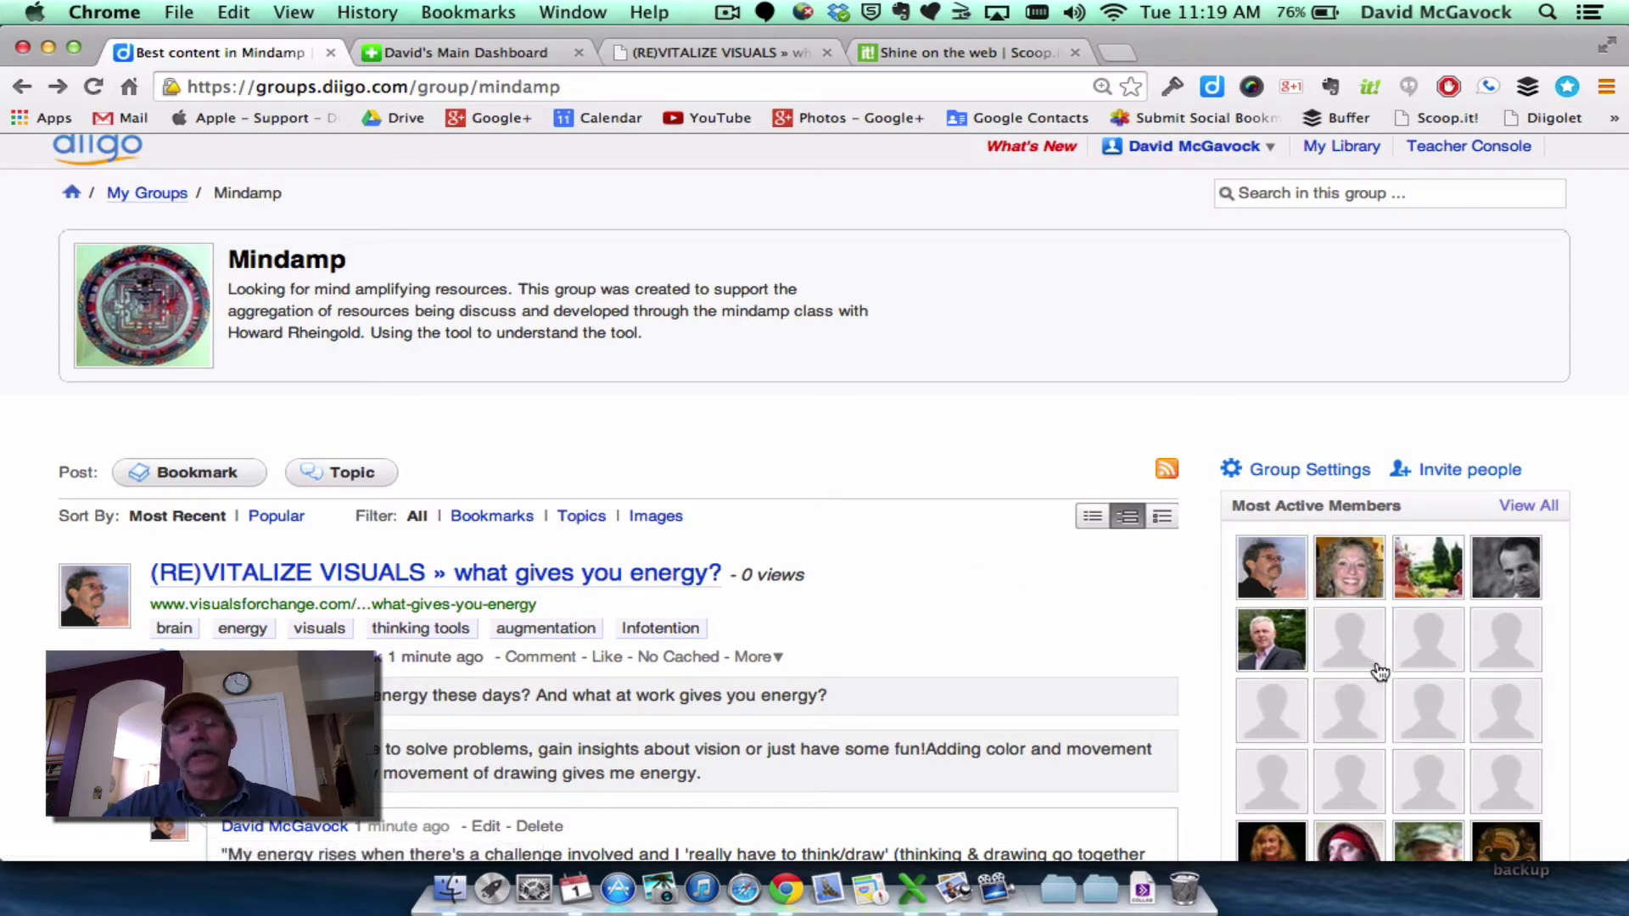
scroll(1161, 626, down, 2)
scroll(1160, 626, down, 1)
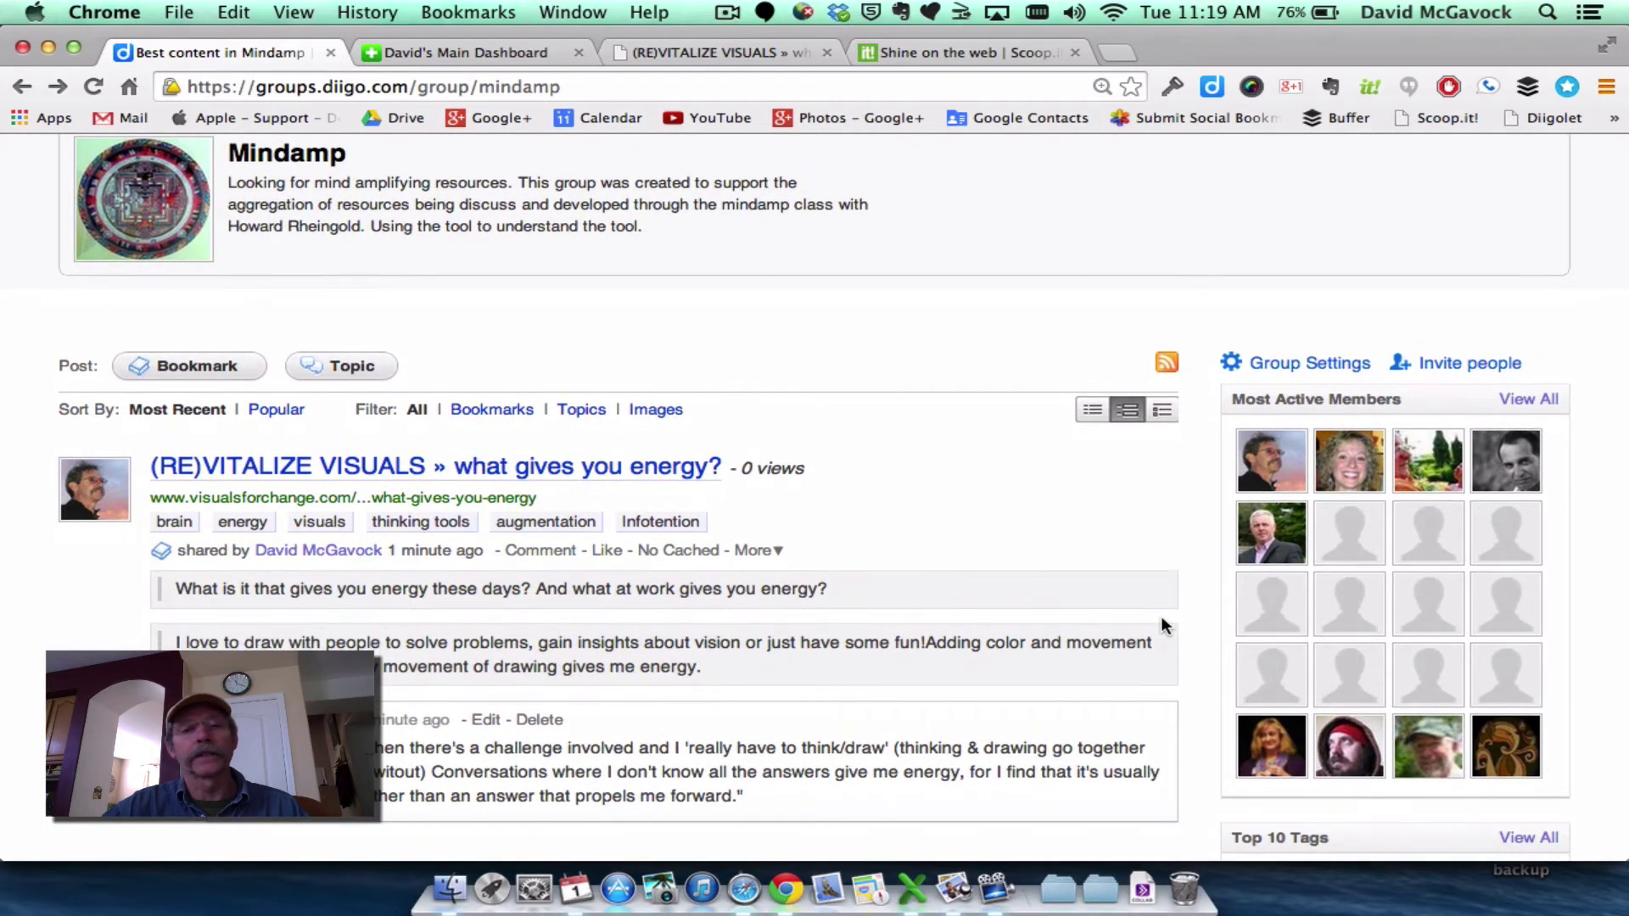
scroll(1160, 620, up, 3)
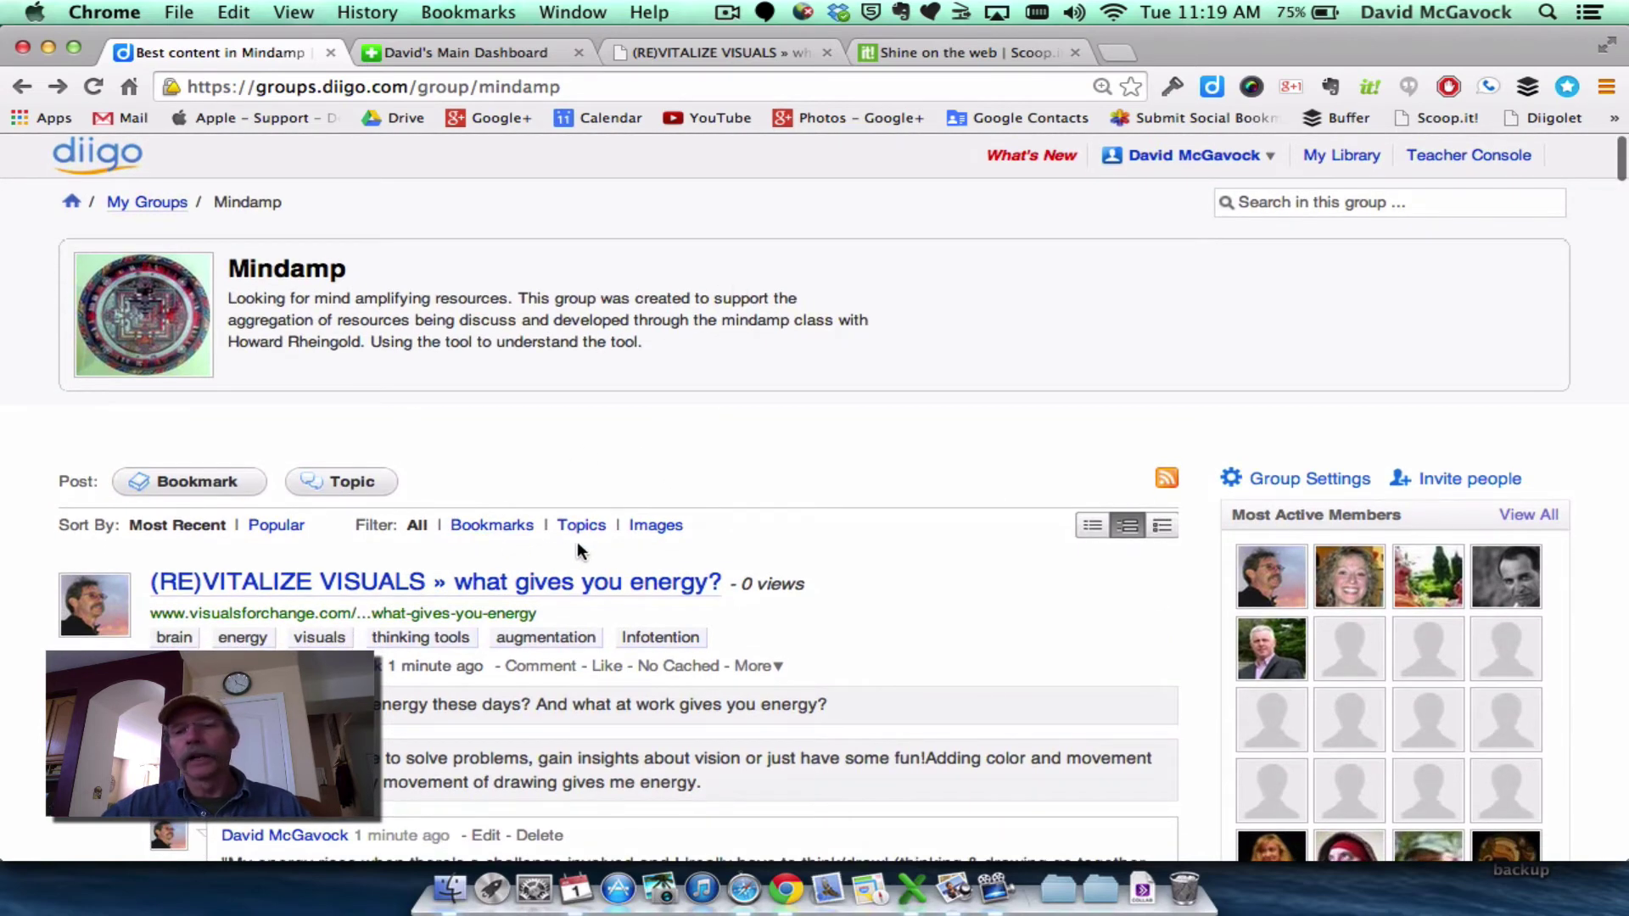
mouse_move(1171, 748)
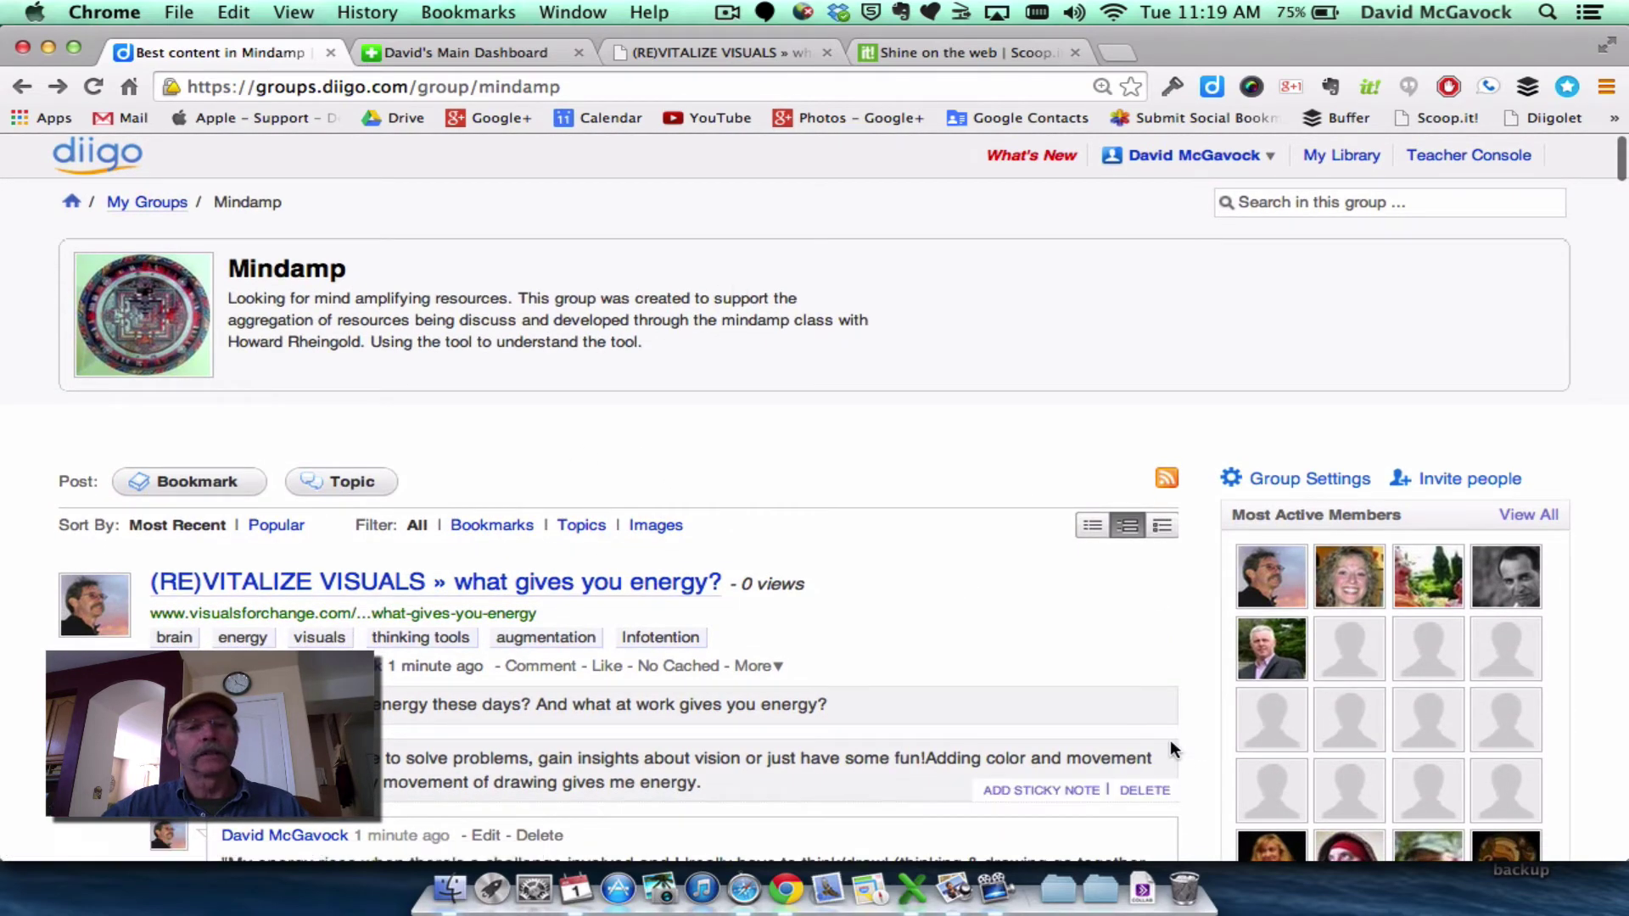
mouse_move(1089, 717)
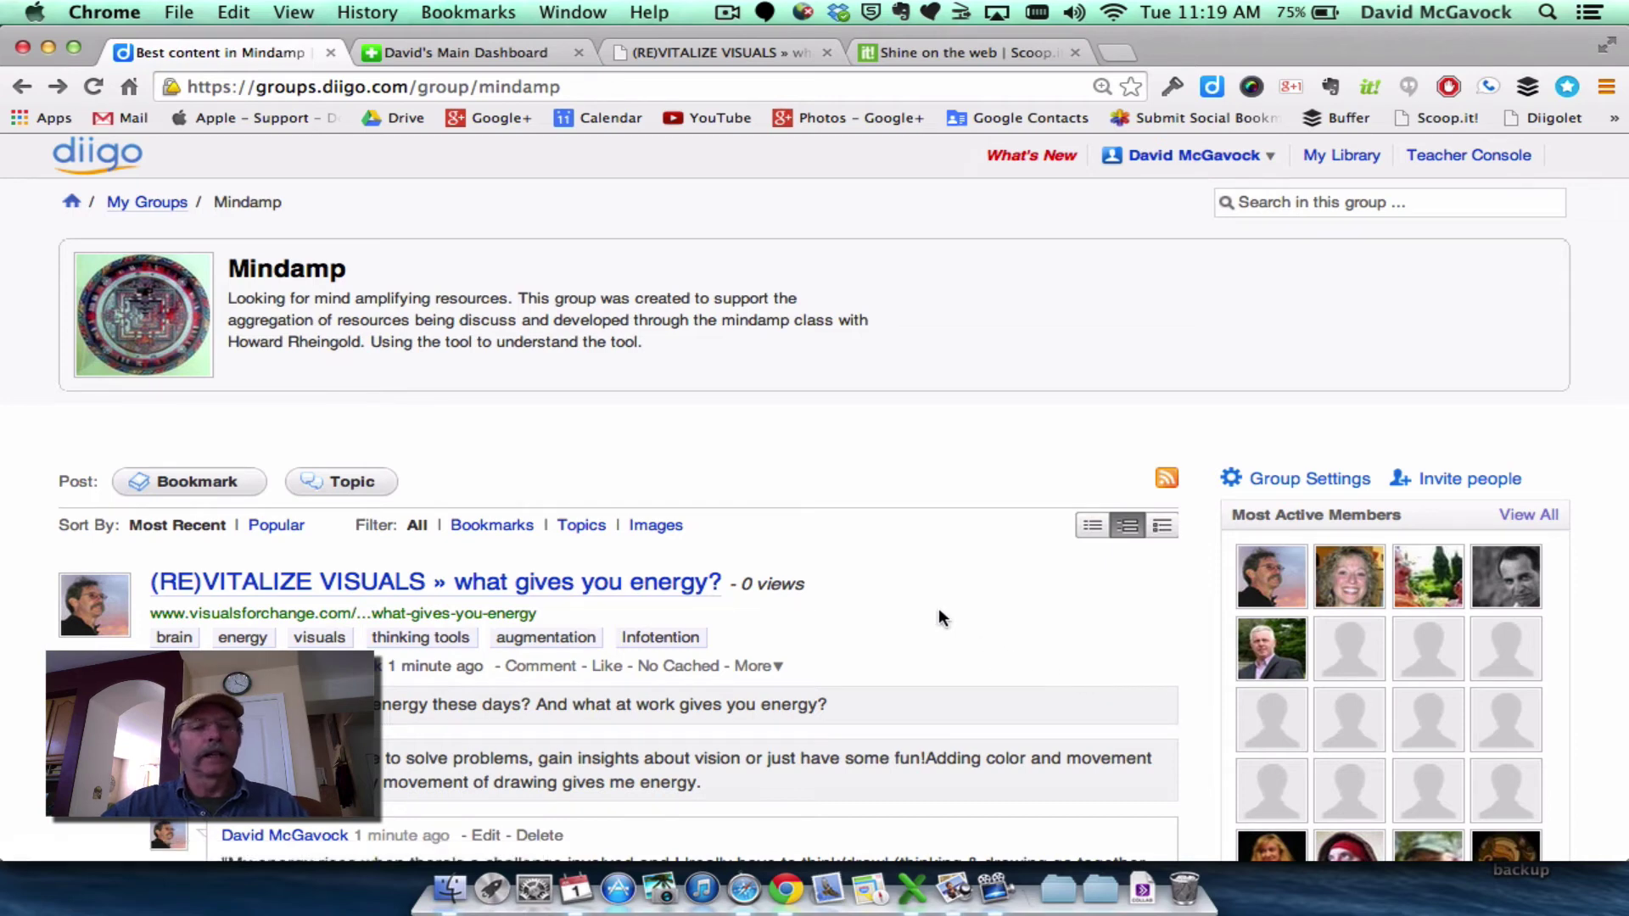
scroll(874, 619, down, 1)
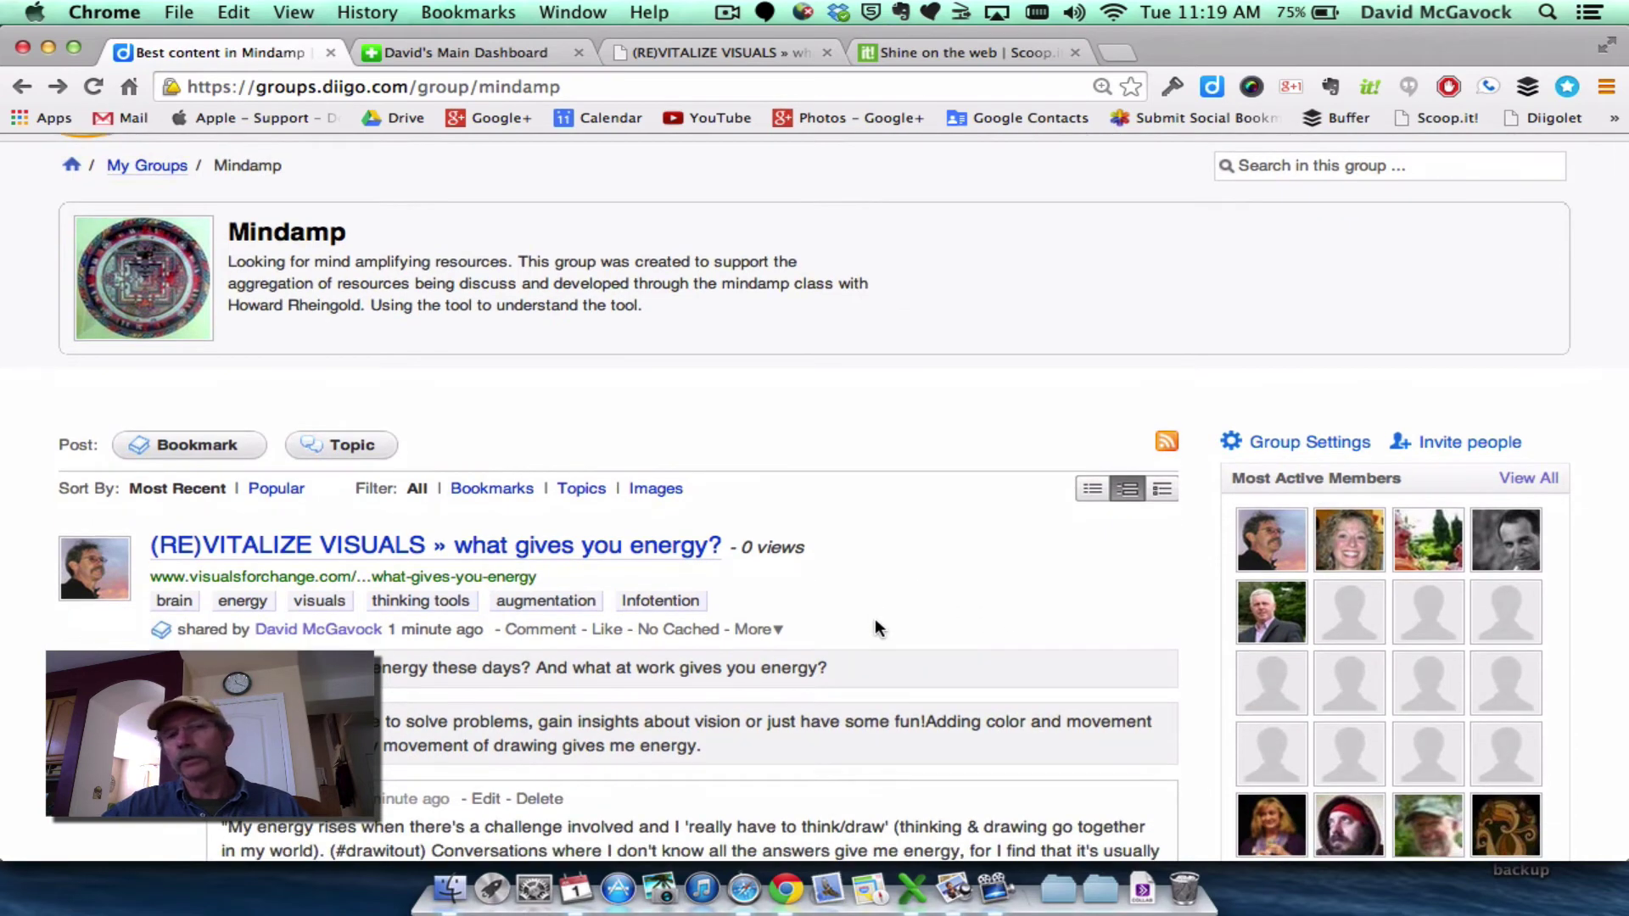
scroll(876, 624, up, 1)
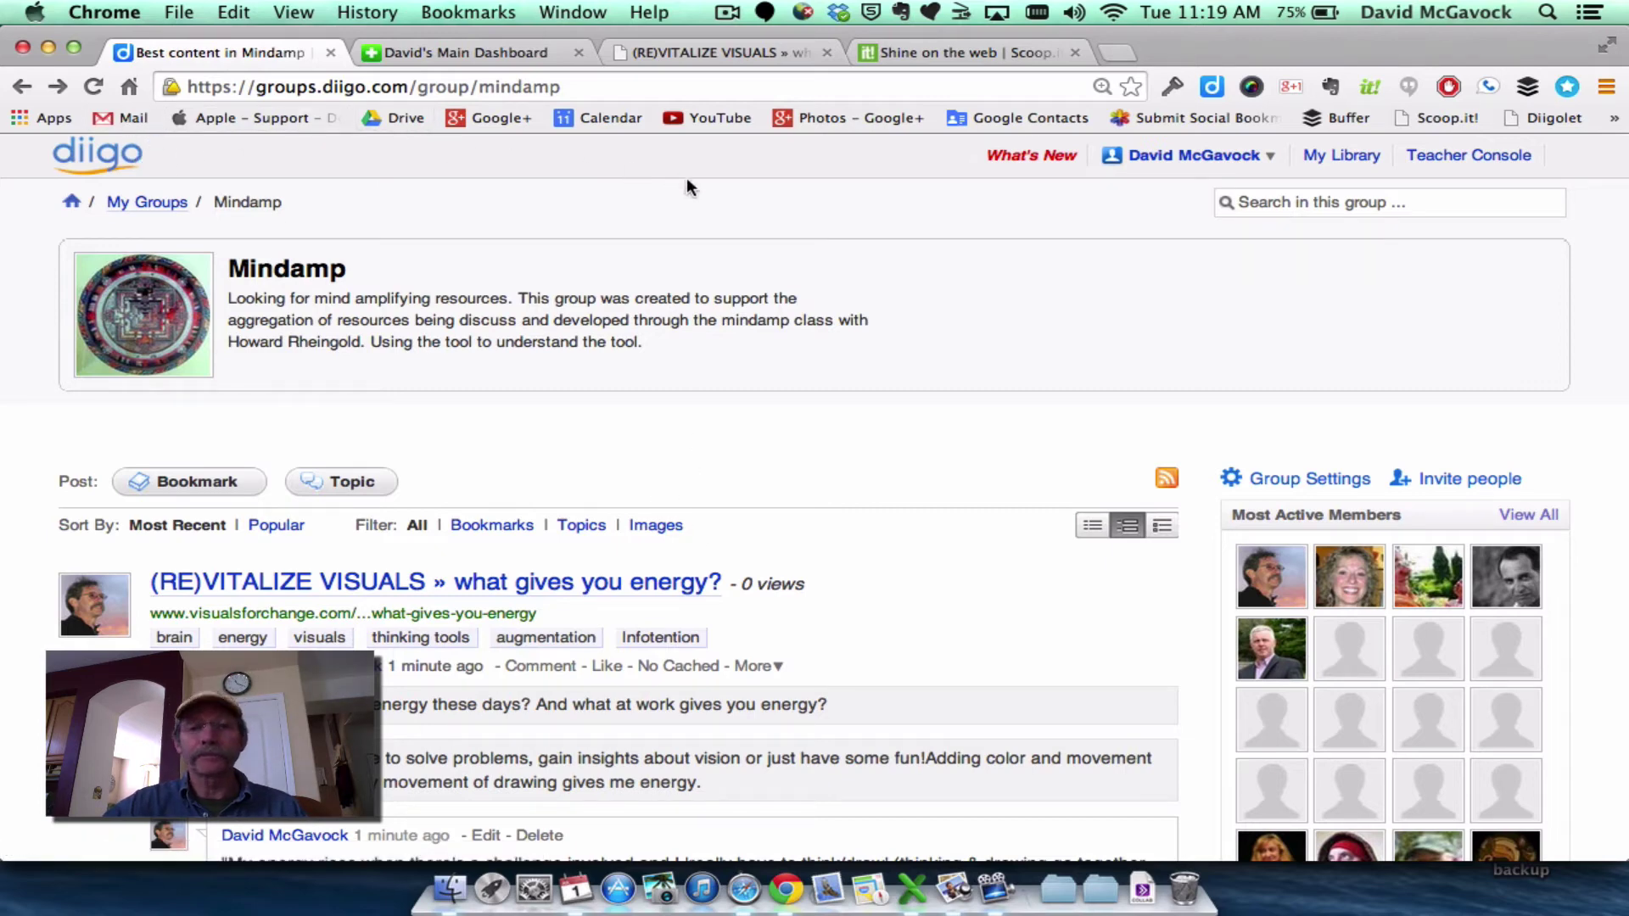
- Open the Neuroscience - Memory - Learning - Mindfulness - Motivation topic from My Curated Topics
click(944, 53)
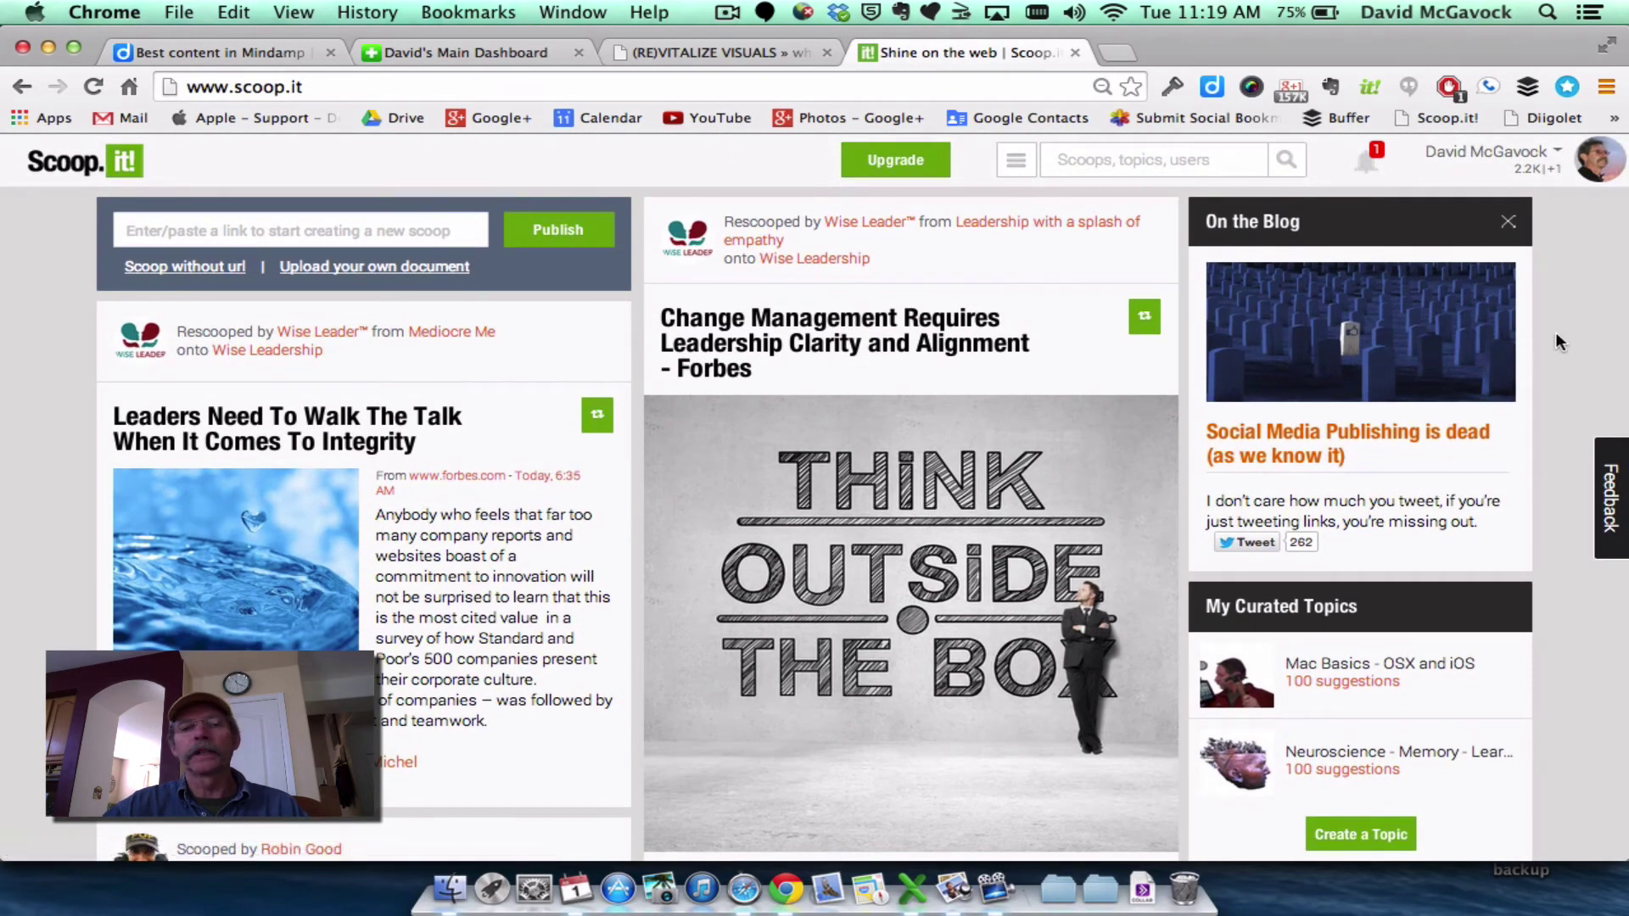
click(1598, 171)
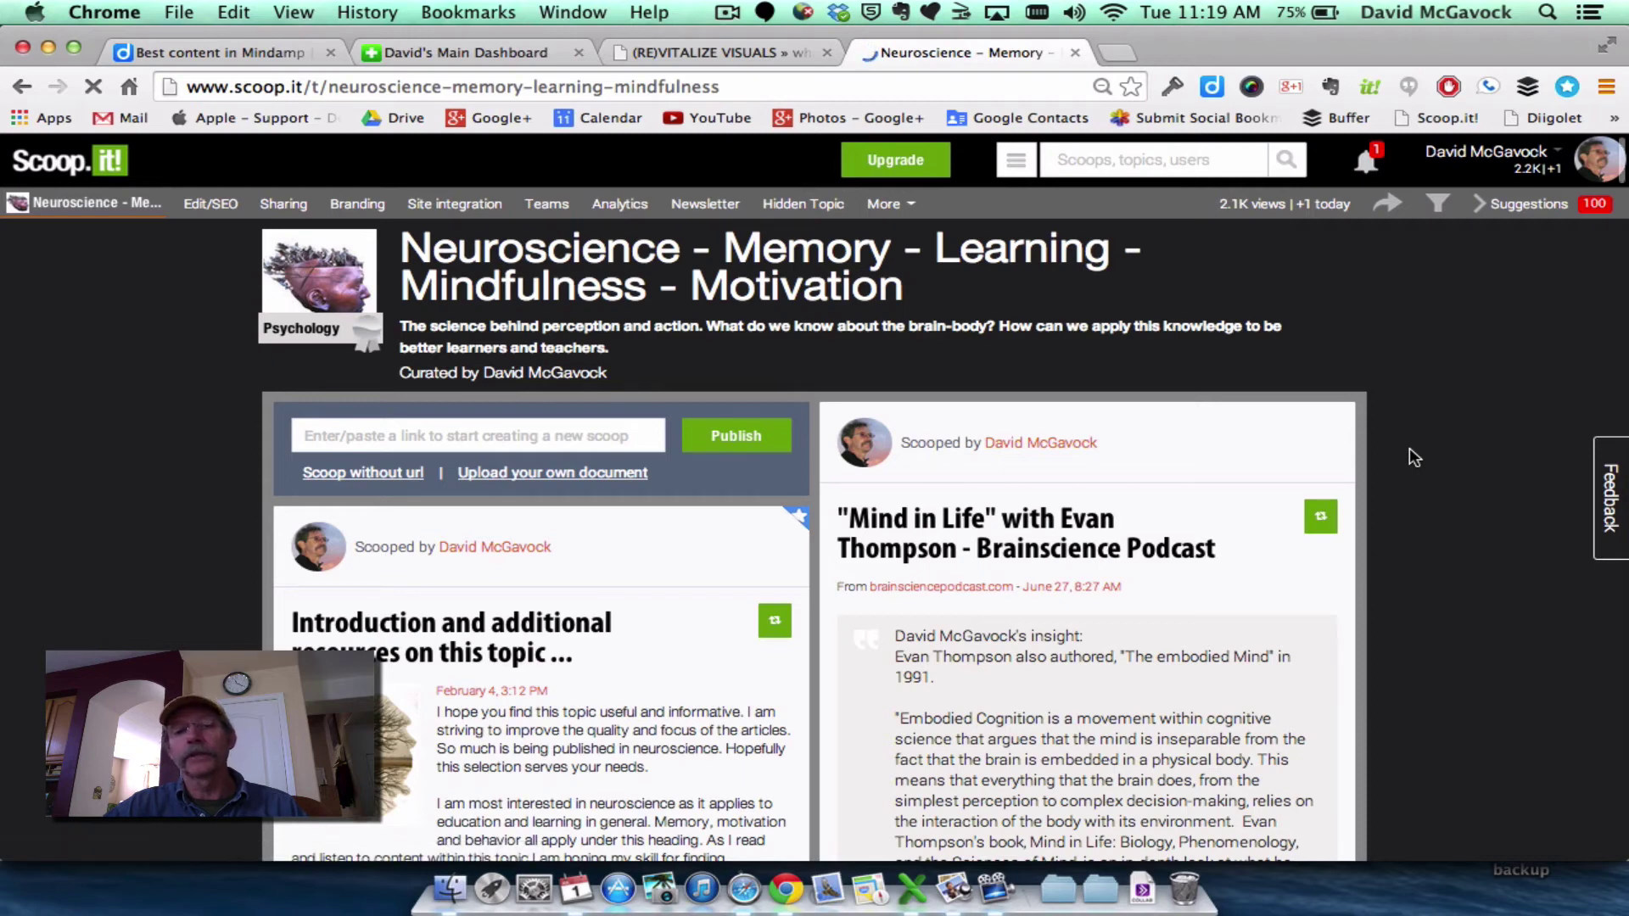
- Review the topic's suggested content, close that panel, and dismiss the Generate Leads popup
click(1586, 207)
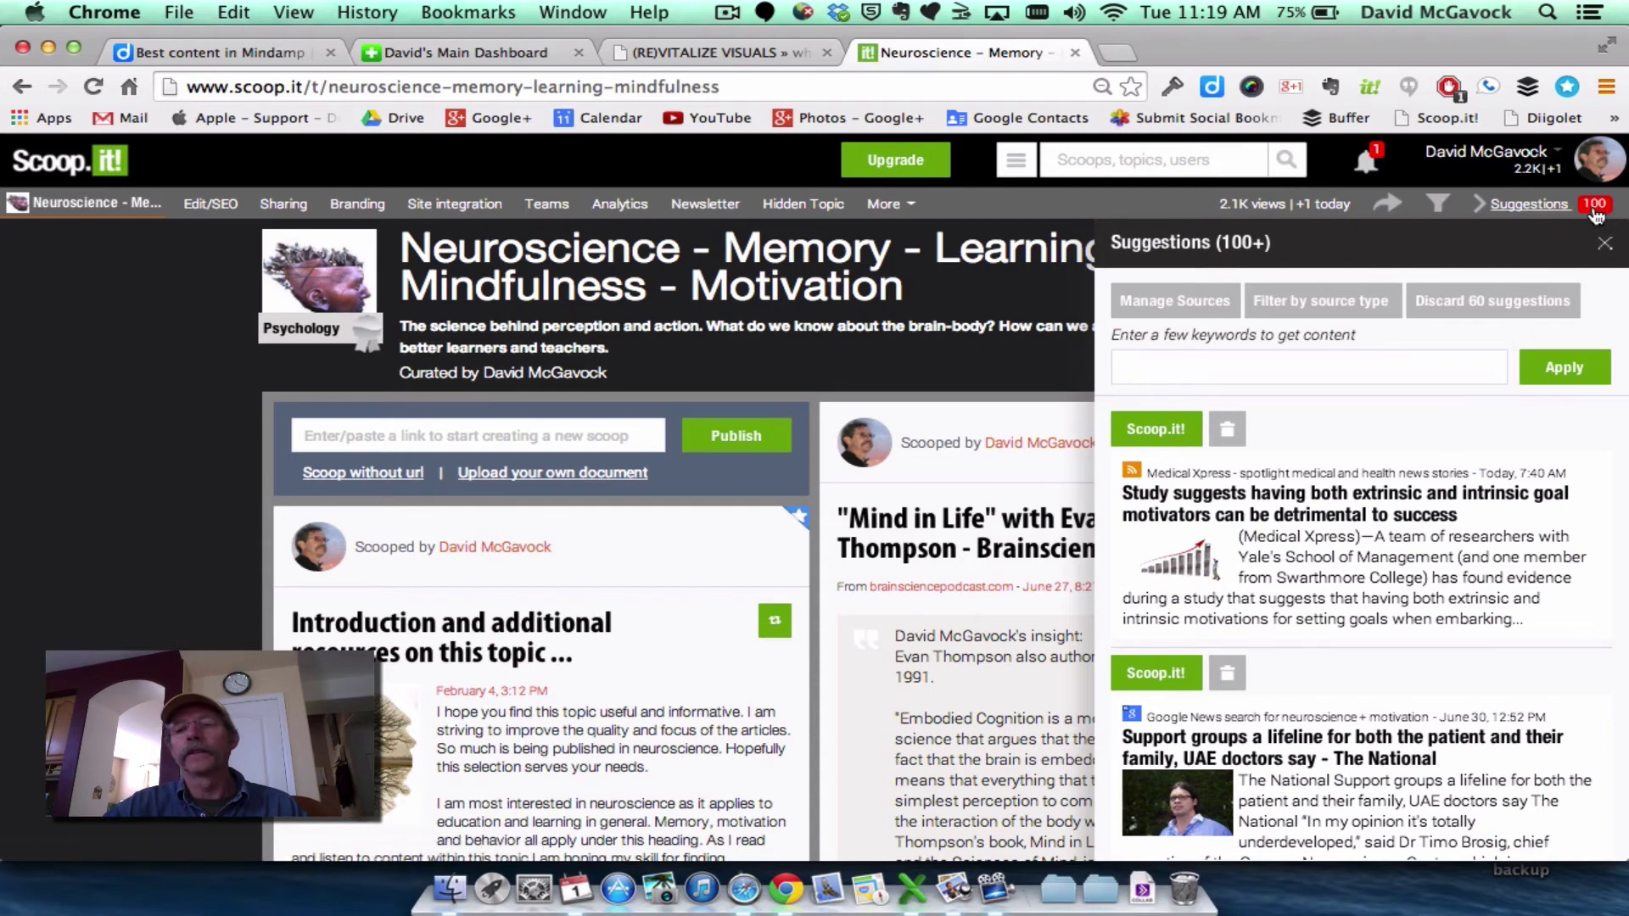
click(1457, 242)
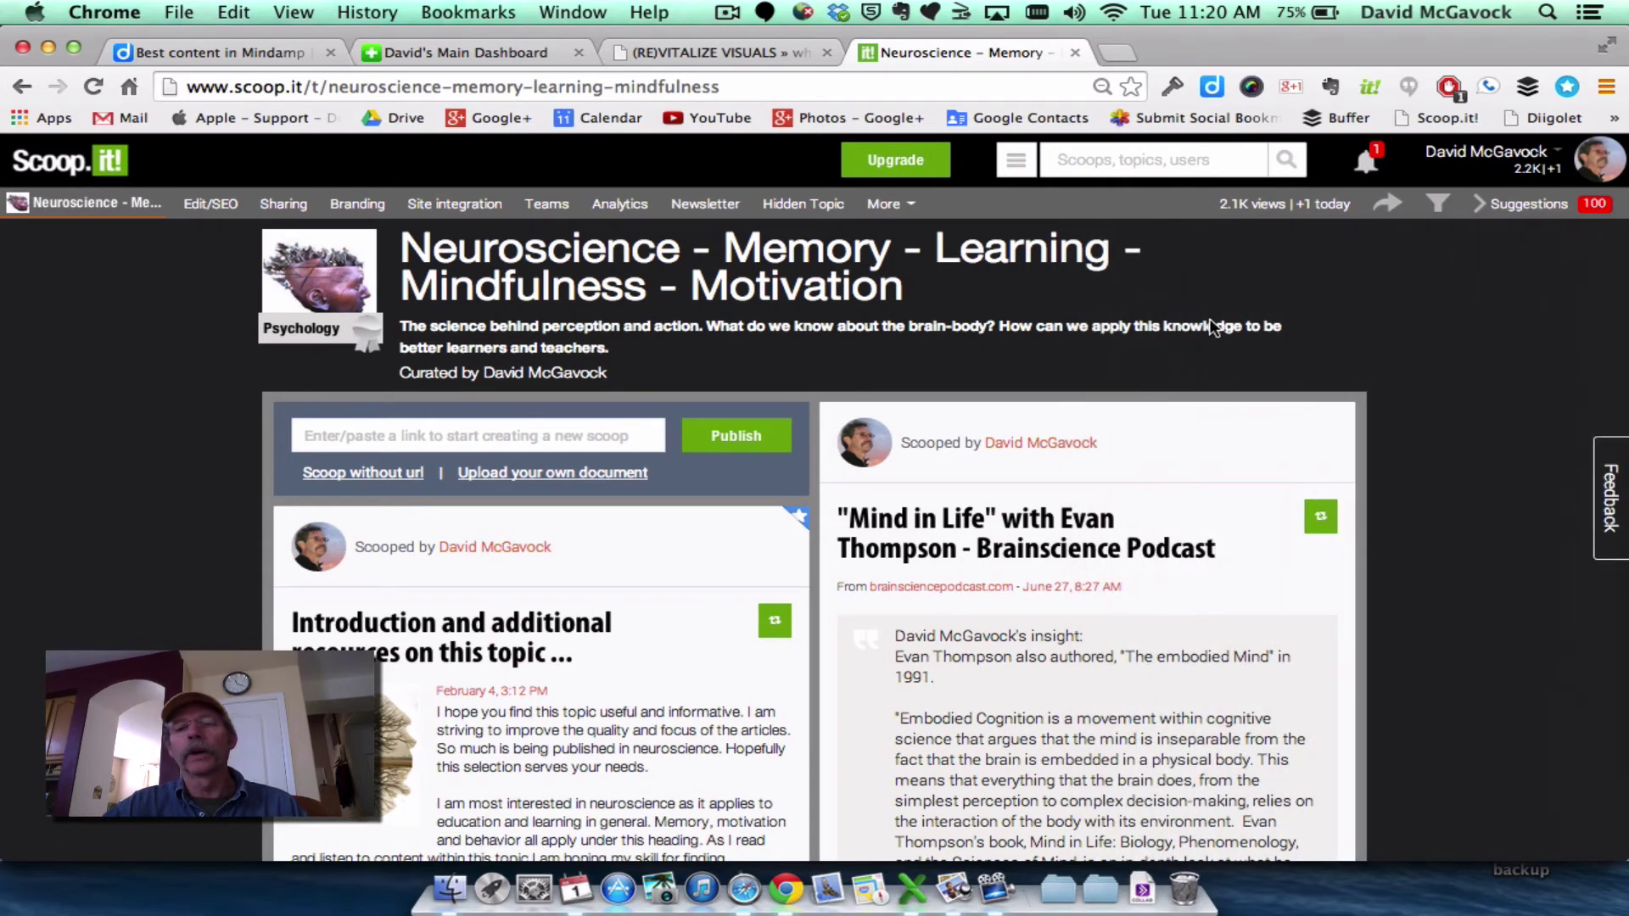
scroll(1293, 356, down, 5)
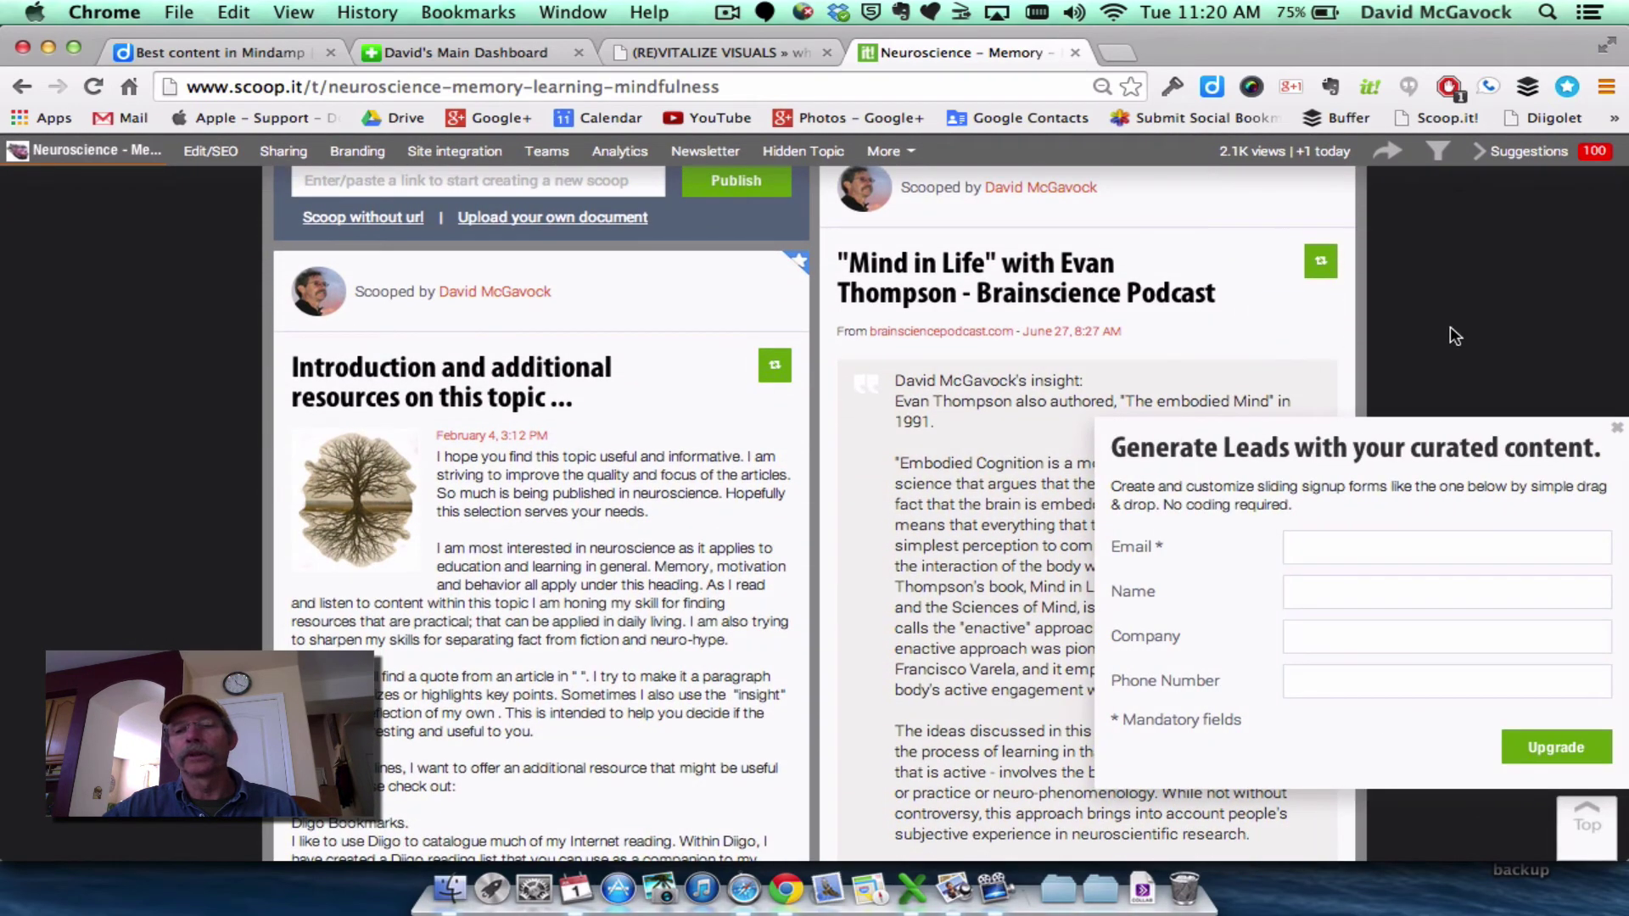
click(1618, 434)
- Return to the Scoop.it home feed of rescooped posts via the logo
scroll(1410, 267, up, 5)
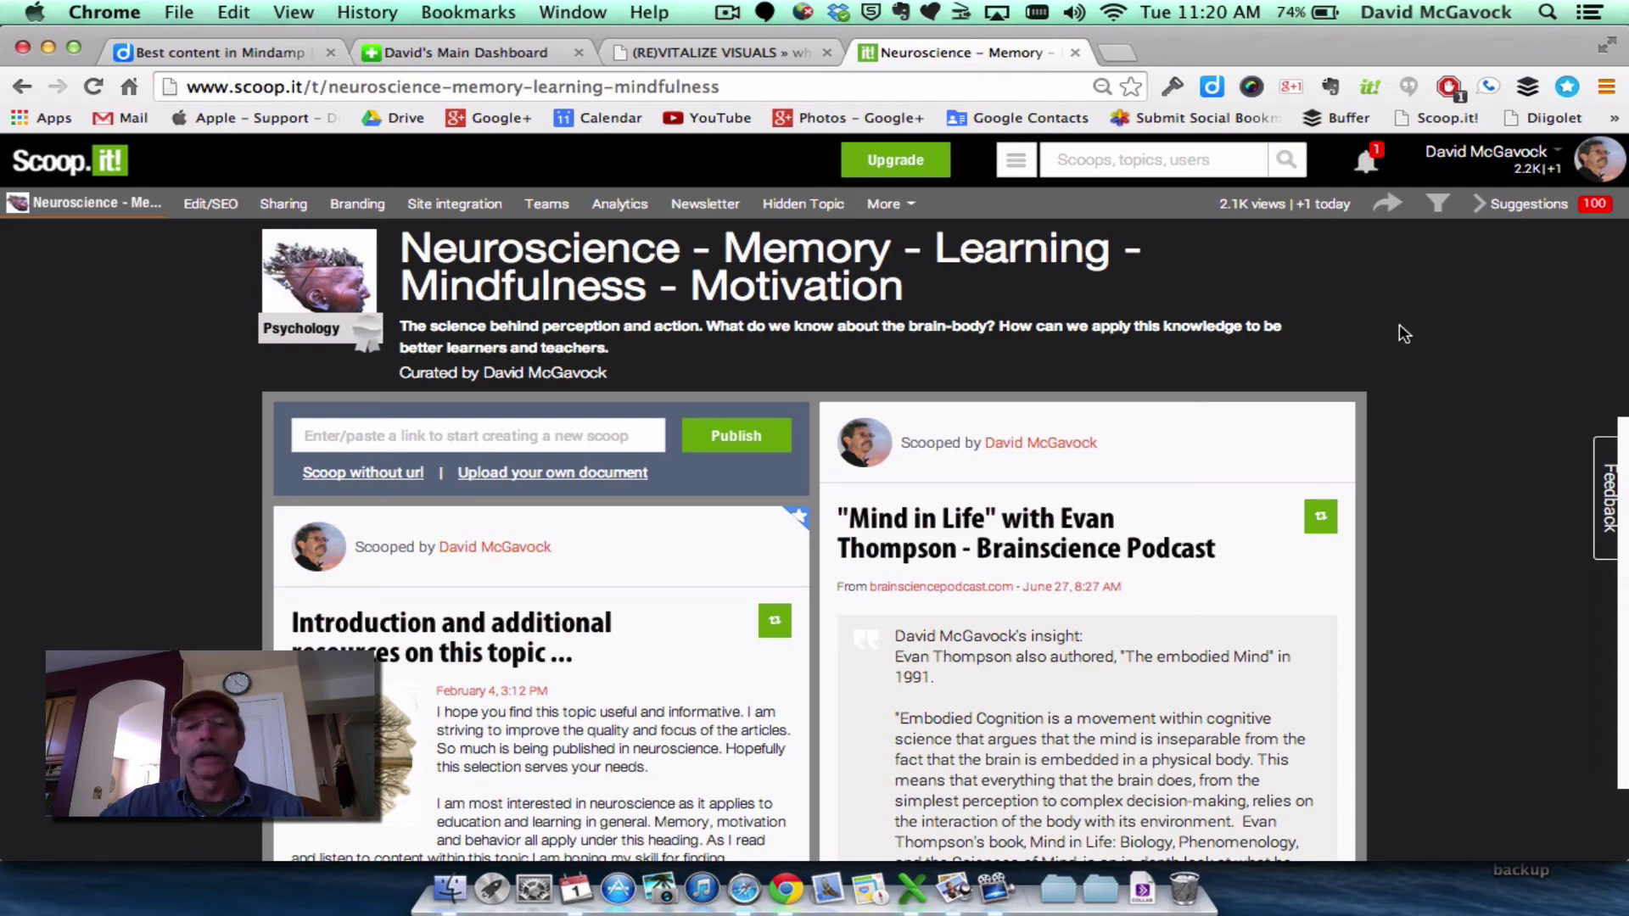
scroll(1395, 356, up, 3)
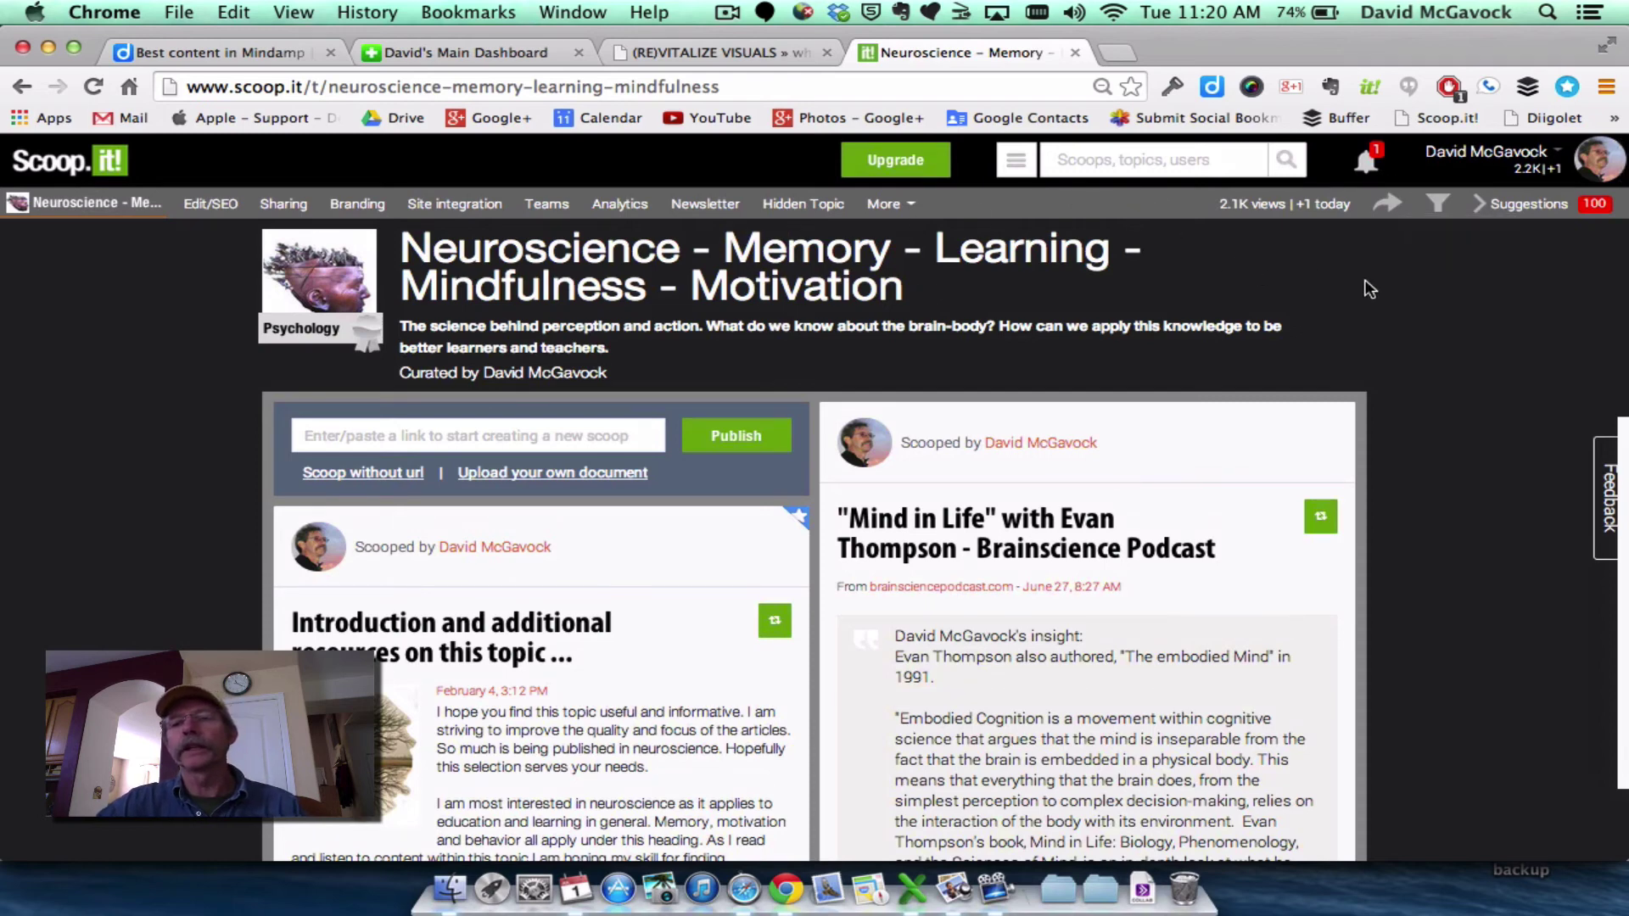
click(94, 86)
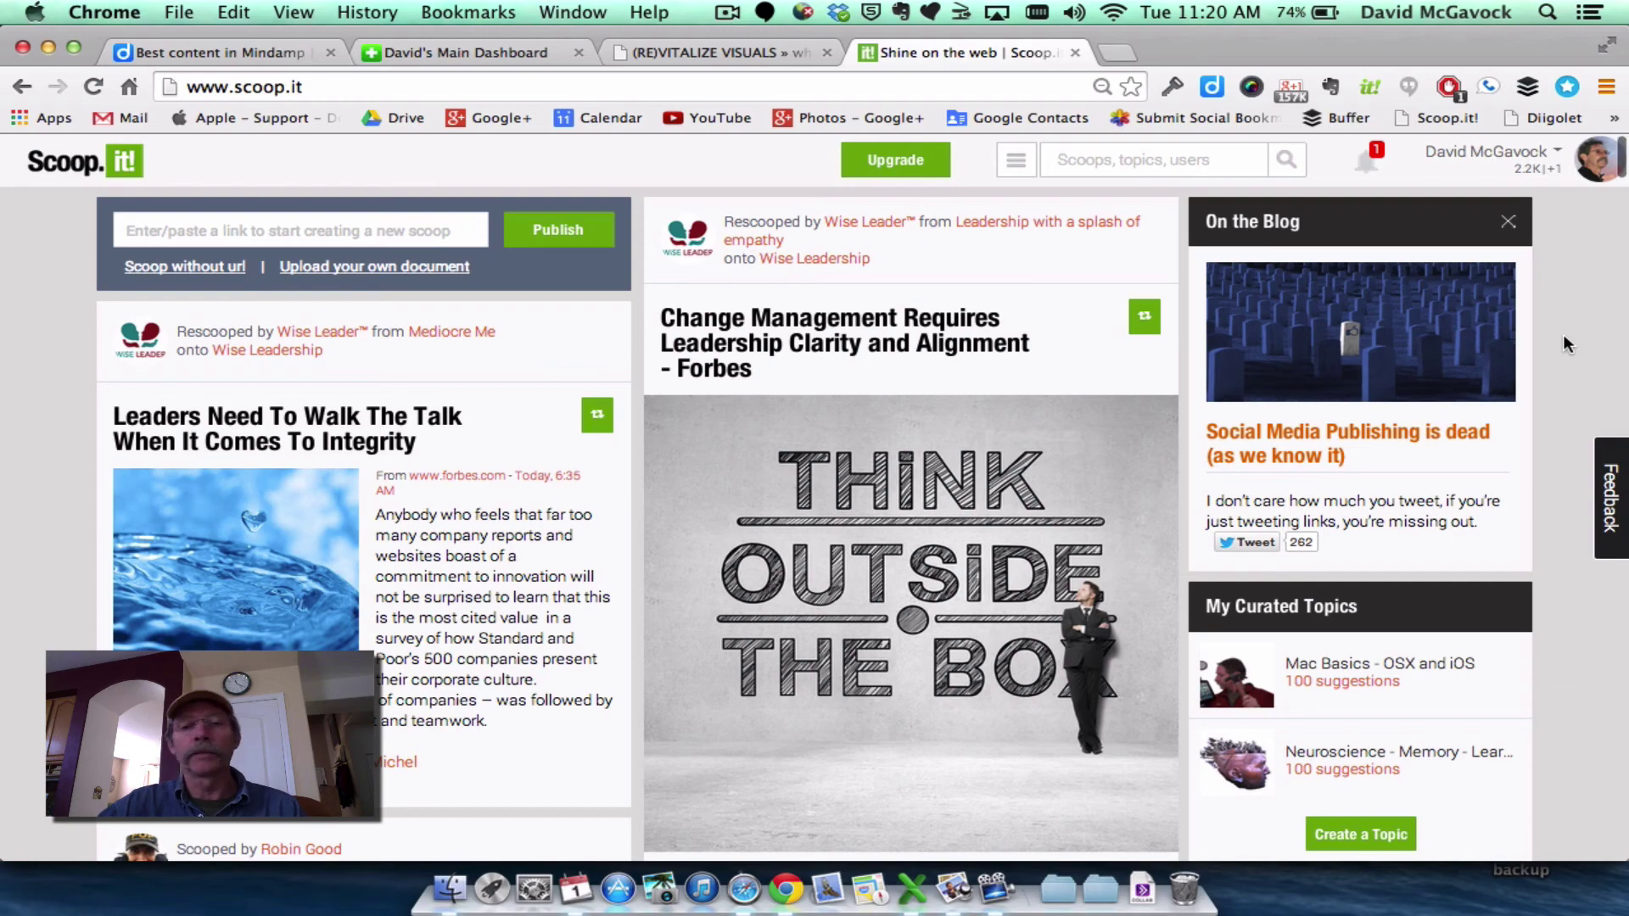
scroll(1563, 339, down, 3)
scroll(1563, 334, down, 3)
scroll(1563, 334, up, 5)
scroll(1563, 334, down, 5)
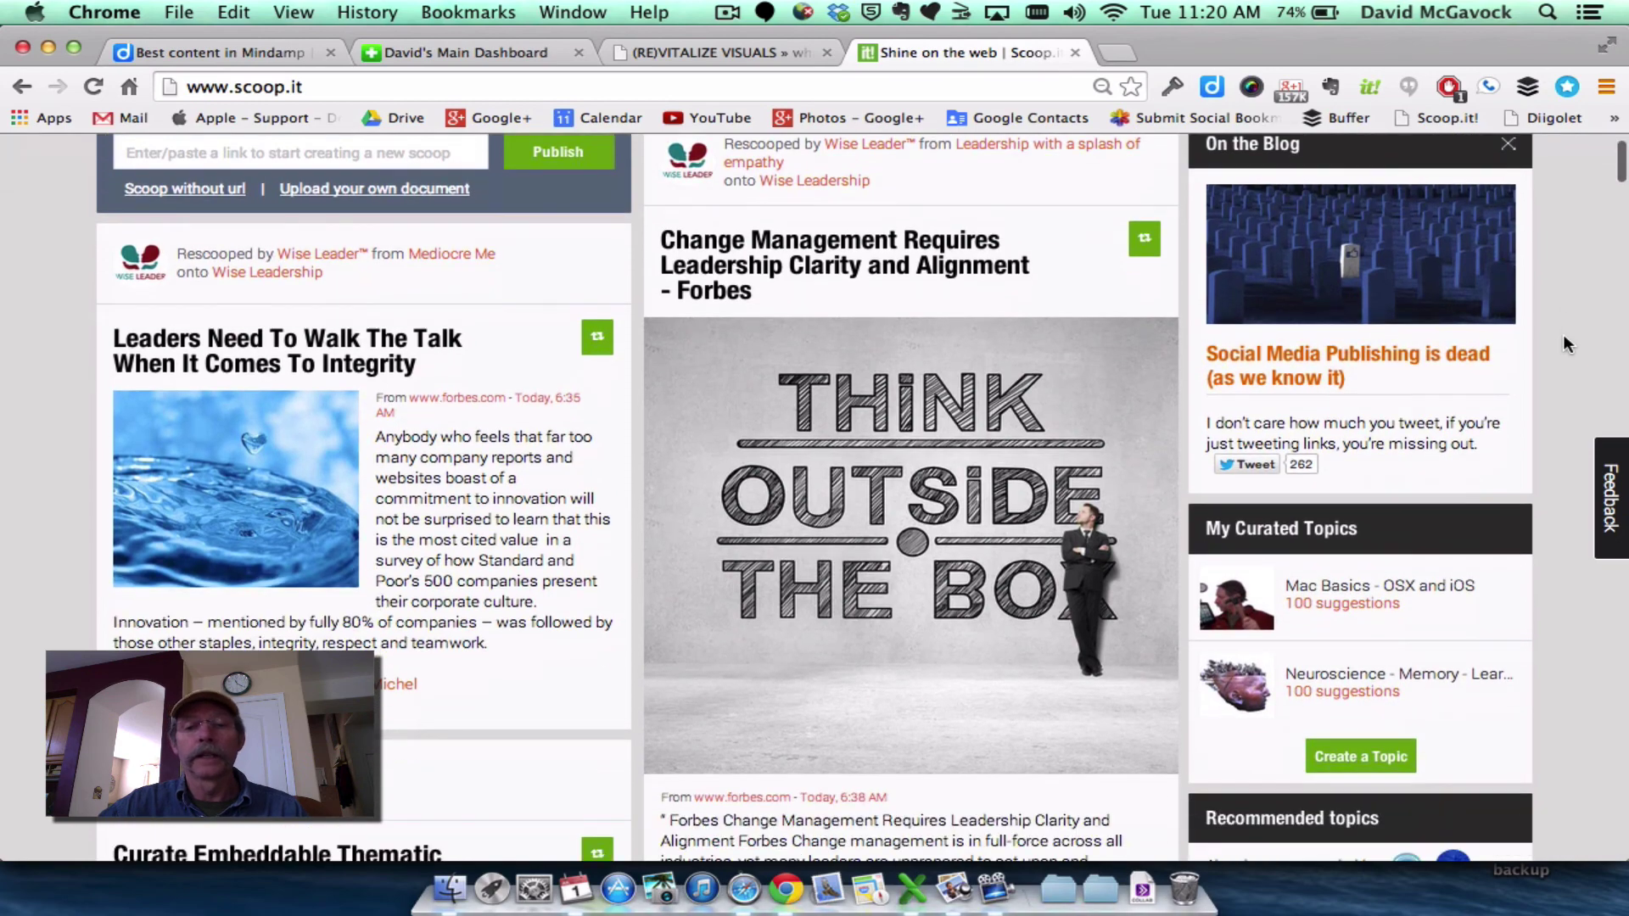
scroll(1564, 337, down, 5)
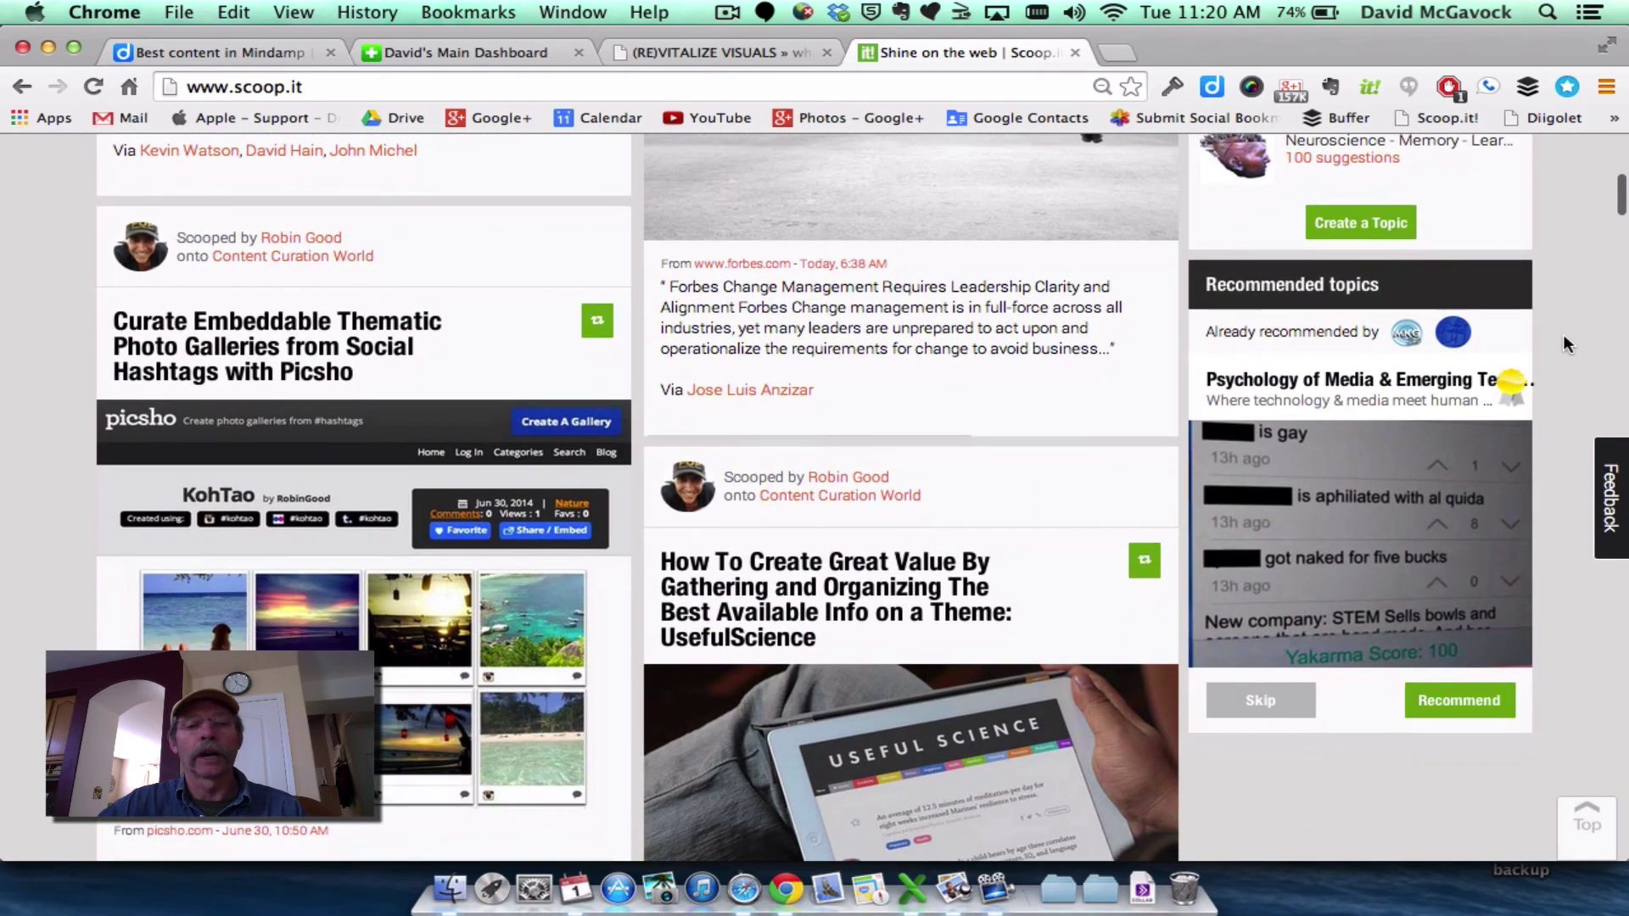
scroll(1565, 343, down, 5)
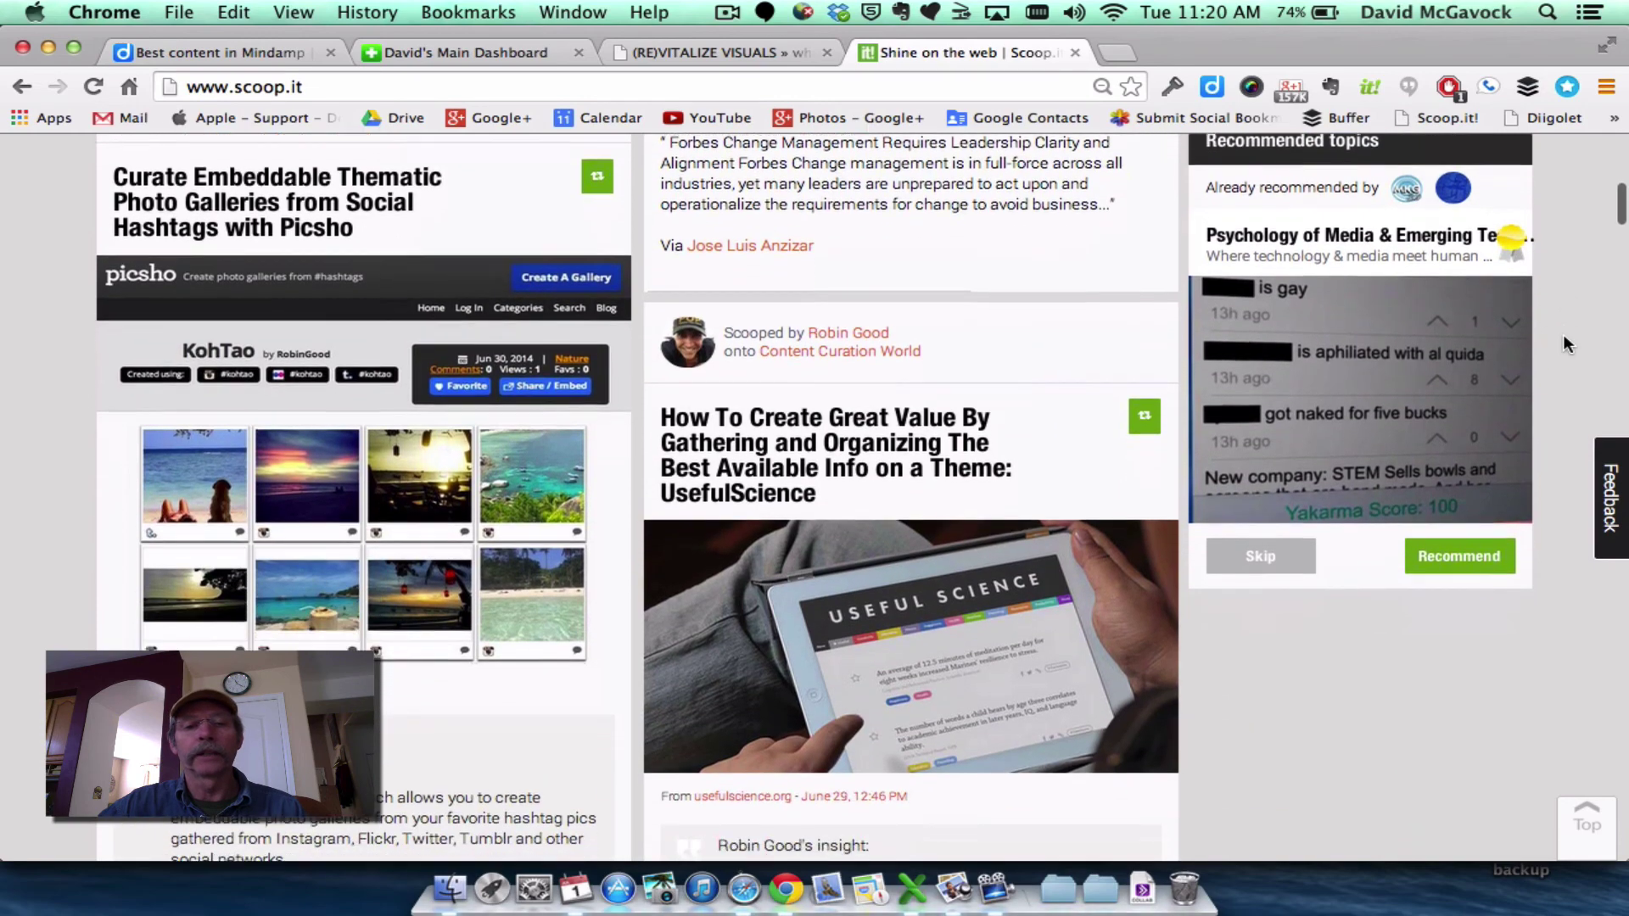
scroll(1565, 344, down, 6)
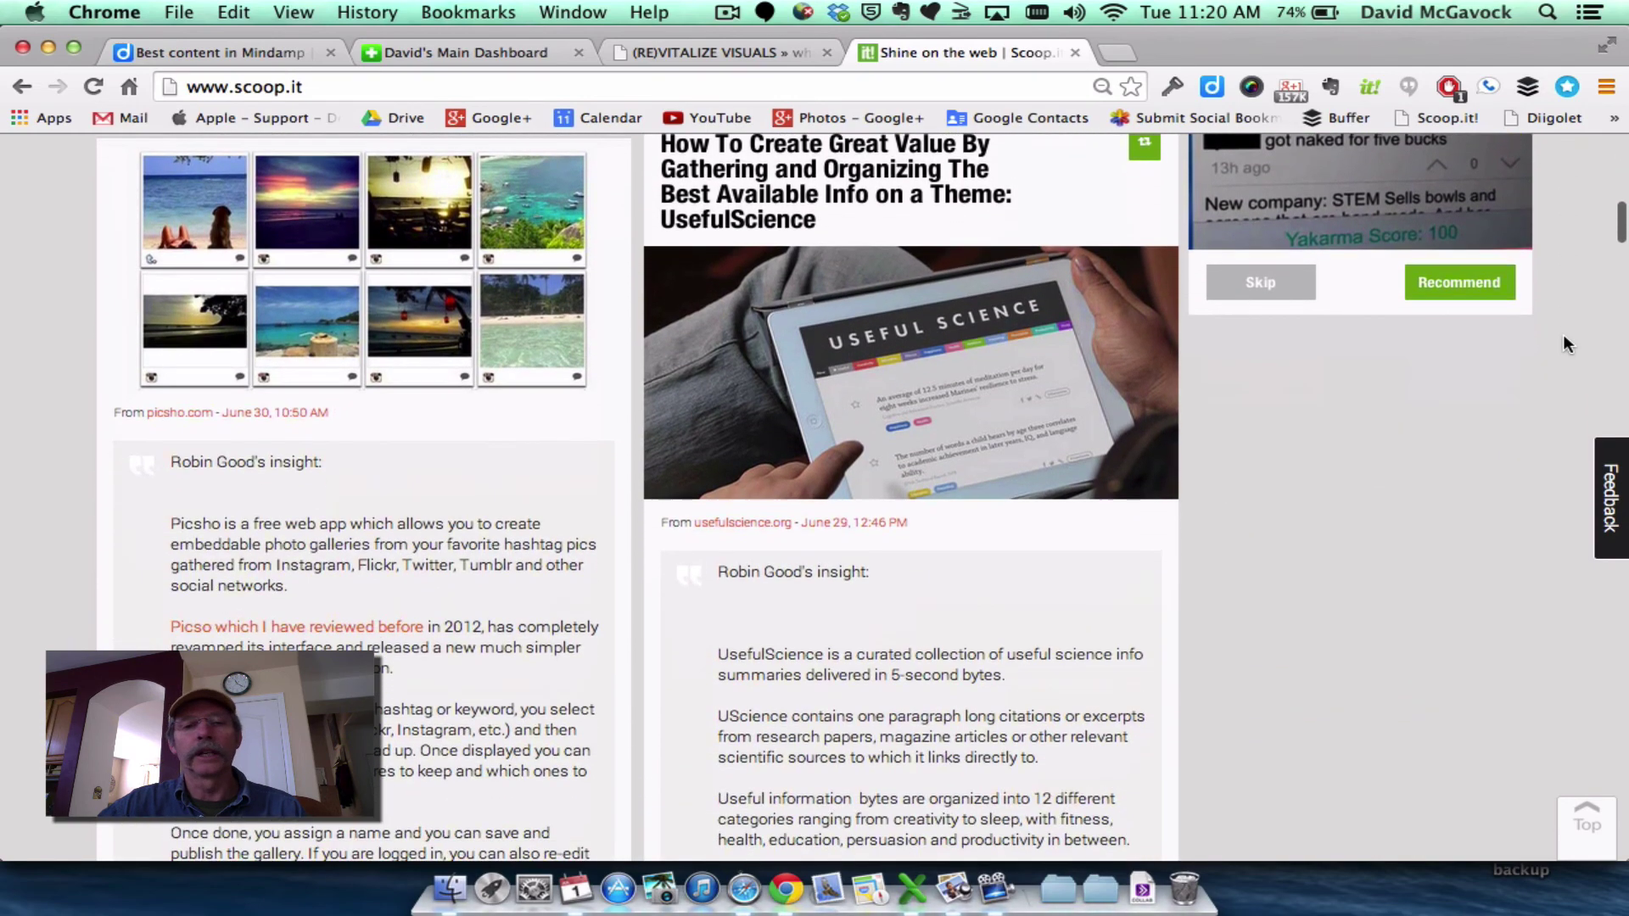
scroll(1565, 343, down, 8)
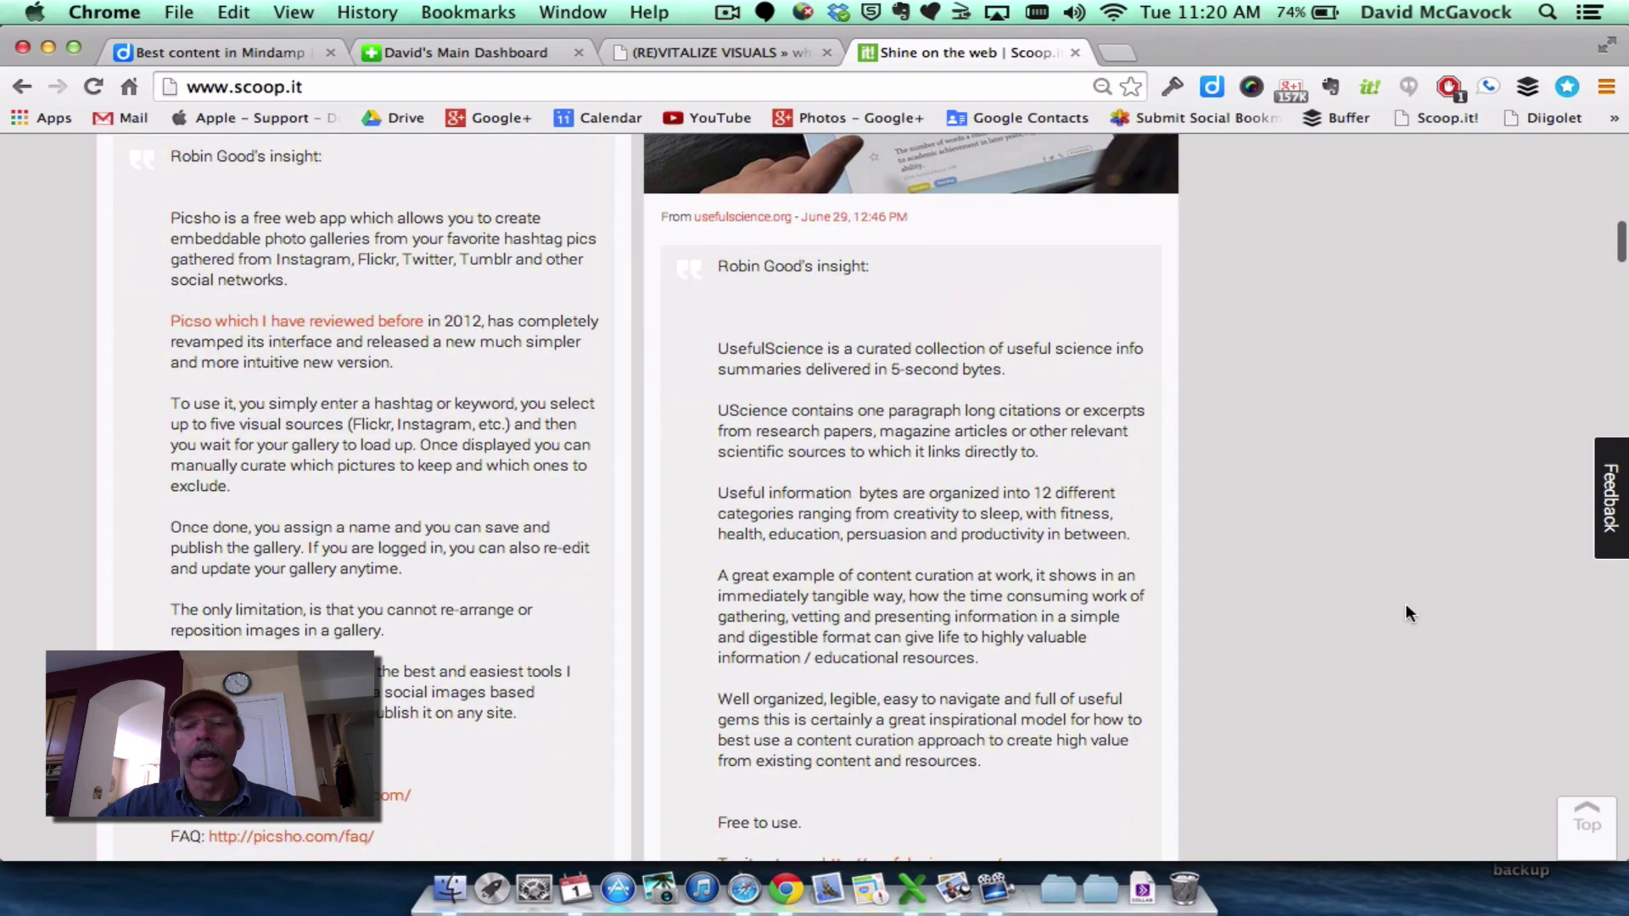
scroll(1405, 607, down, 11)
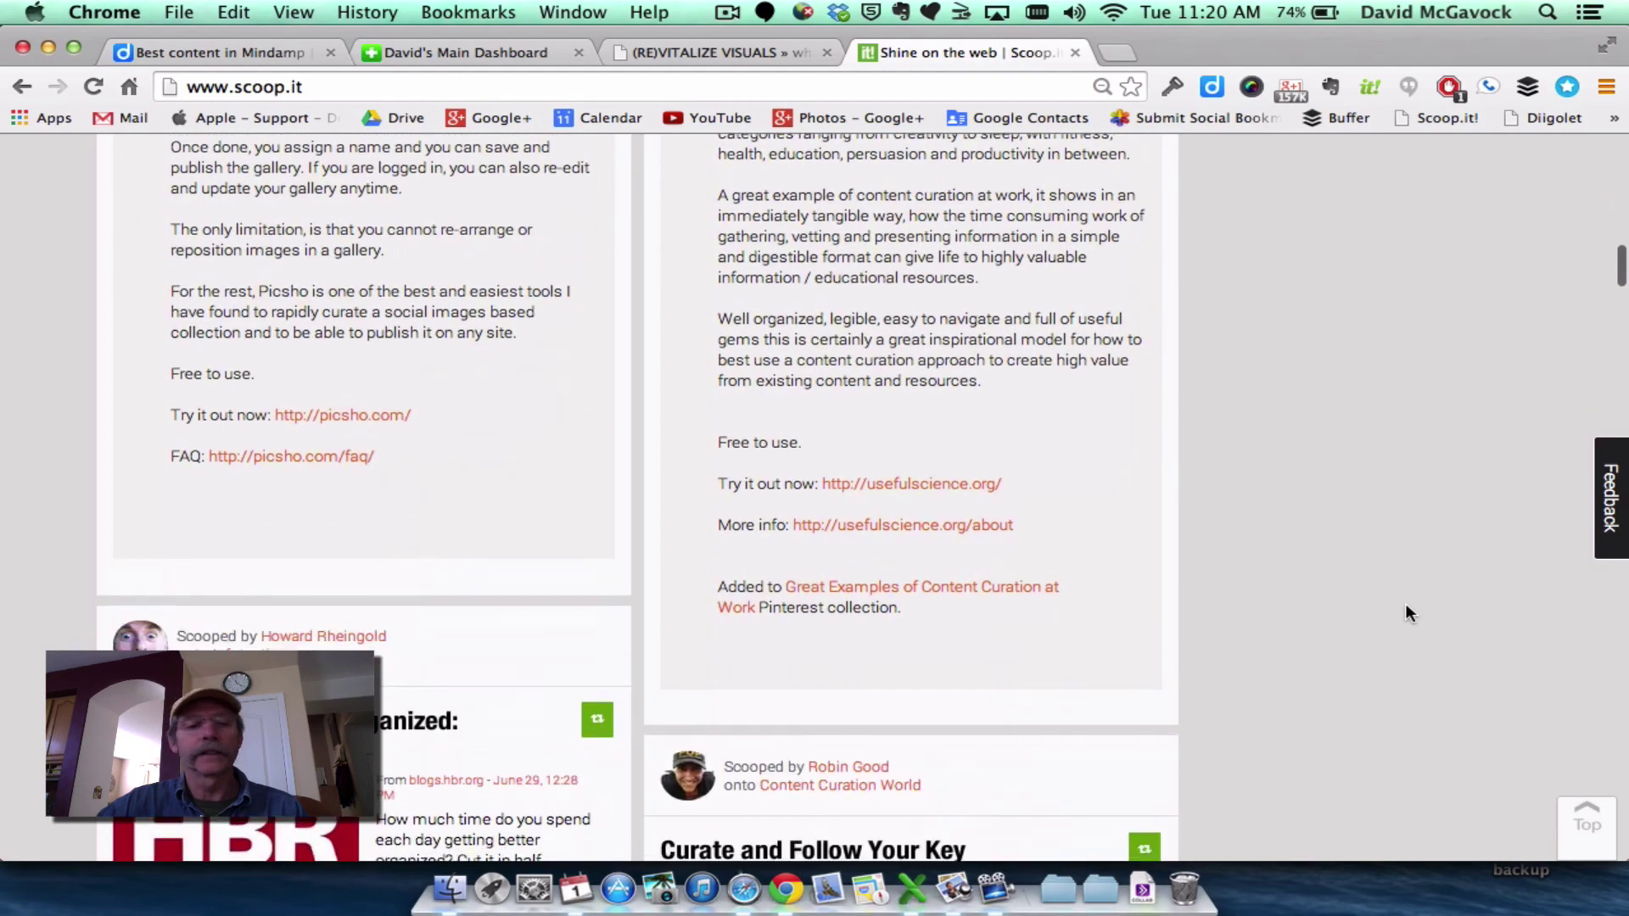
scroll(1405, 613, down, 3)
scroll(1405, 603, up, 20)
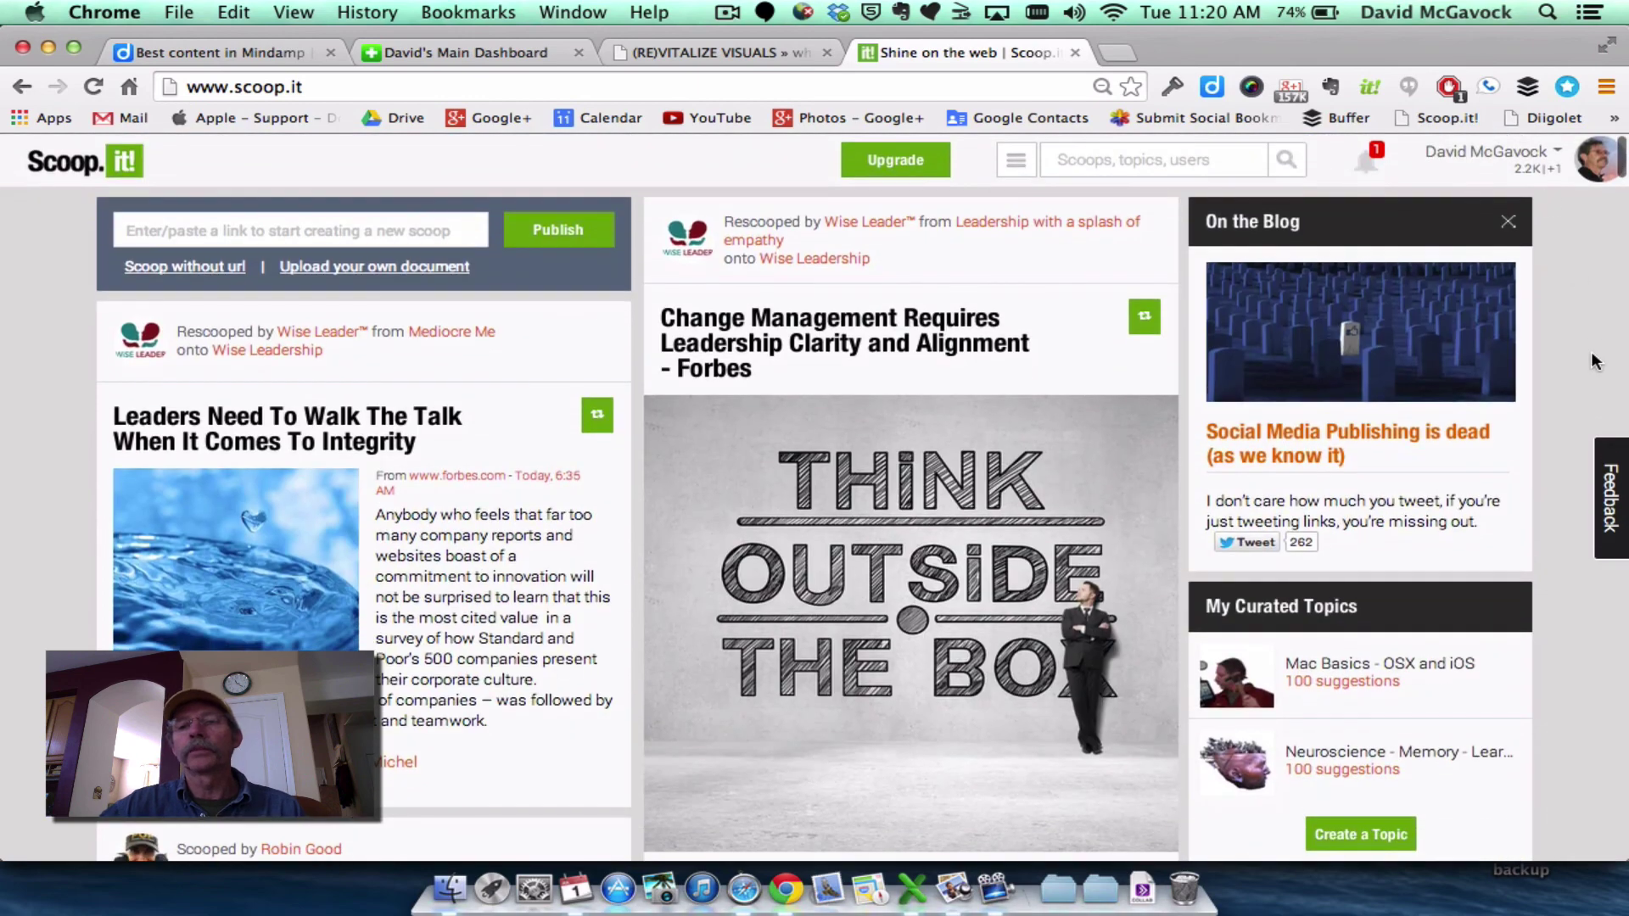